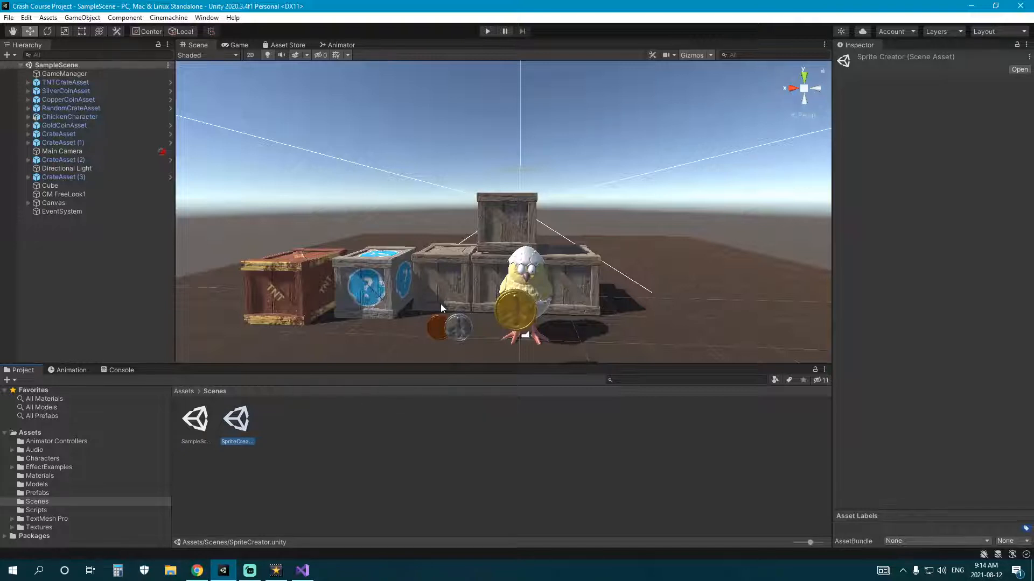
Step: Examine the crates, coins and chicken character in the sample scene from several angles
right_drag(440, 309, 456, 334)
middle_drag(457, 333, 472, 296)
scroll(491, 293, up, 2)
scroll(491, 292, down, 2)
scroll(486, 311, up, 3)
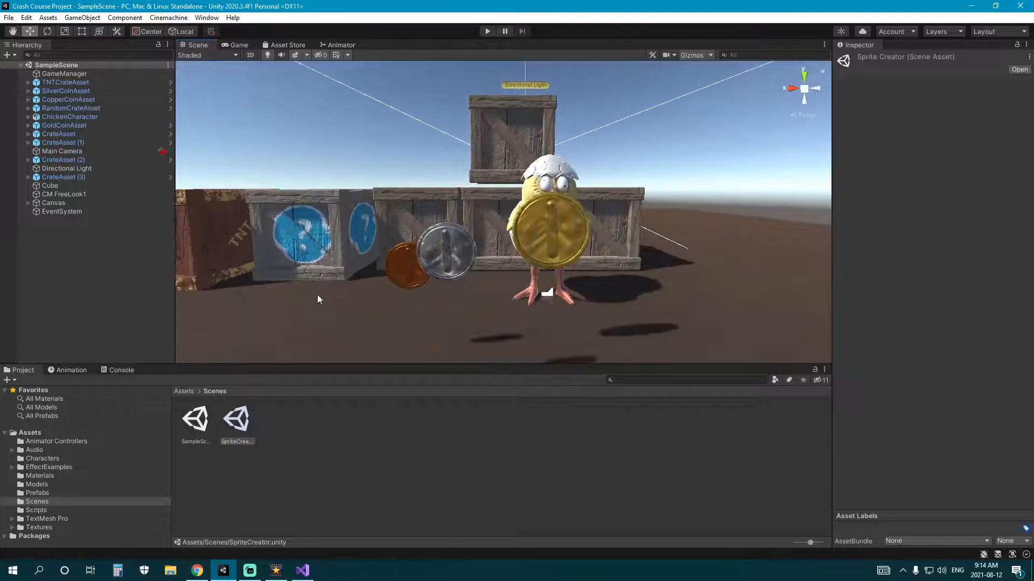
mouse_move(373, 271)
middle_down()
mouse_move(387, 298)
mouse_move(361, 284)
middle_up()
scroll(361, 284, up, 4)
click(361, 283)
right_drag(446, 276, 377, 279)
scroll(377, 279, down, 3)
middle_drag(377, 279, 363, 280)
scroll(365, 284, up, 4)
alt+drag(457, 275, 417, 288)
scroll(387, 277, down, 4)
scroll(417, 288, up, 4)
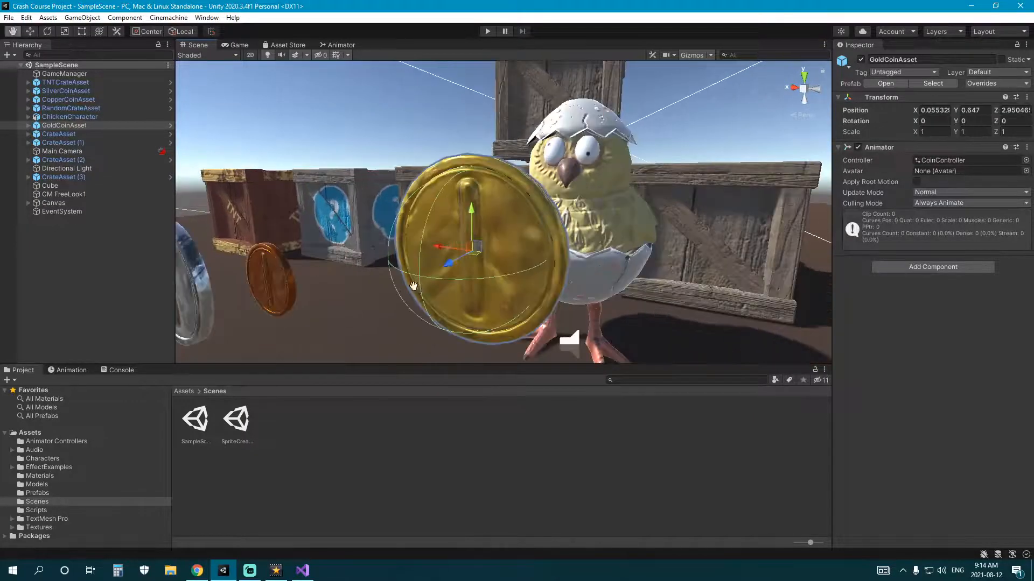
scroll(439, 290, down, 4)
mouse_move(416, 288)
middle_down()
mouse_move(438, 289)
mouse_move(411, 293)
middle_up()
click(453, 337)
alt+drag(332, 269, 510, 276)
middle_drag(434, 302, 364, 319)
middle_drag(329, 221, 428, 266)
scroll(427, 266, down, 3)
middle_drag(373, 326, 401, 327)
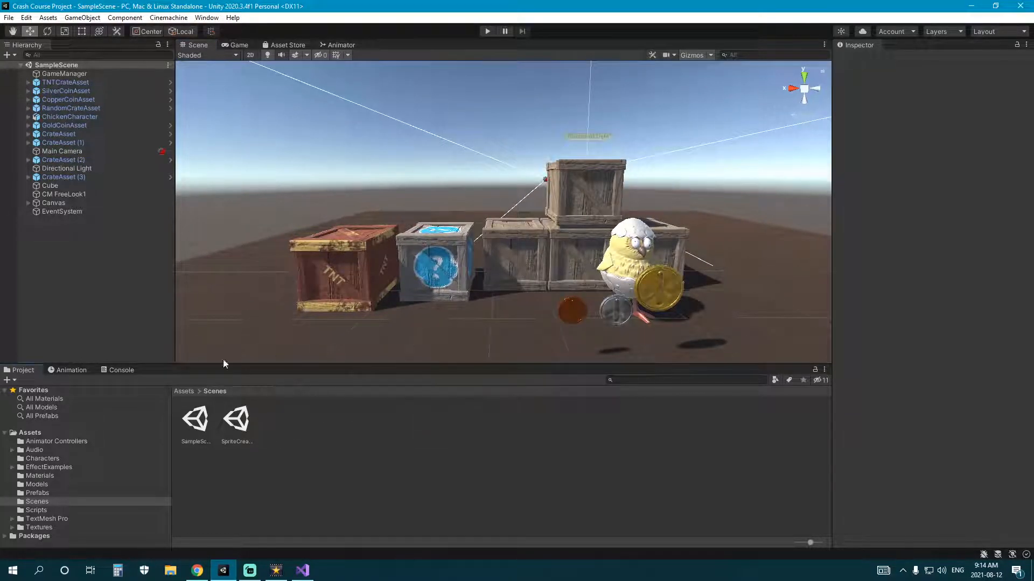
Step: Open the SpriteCreator scene and add a 3D cube to it
double_click(245, 415)
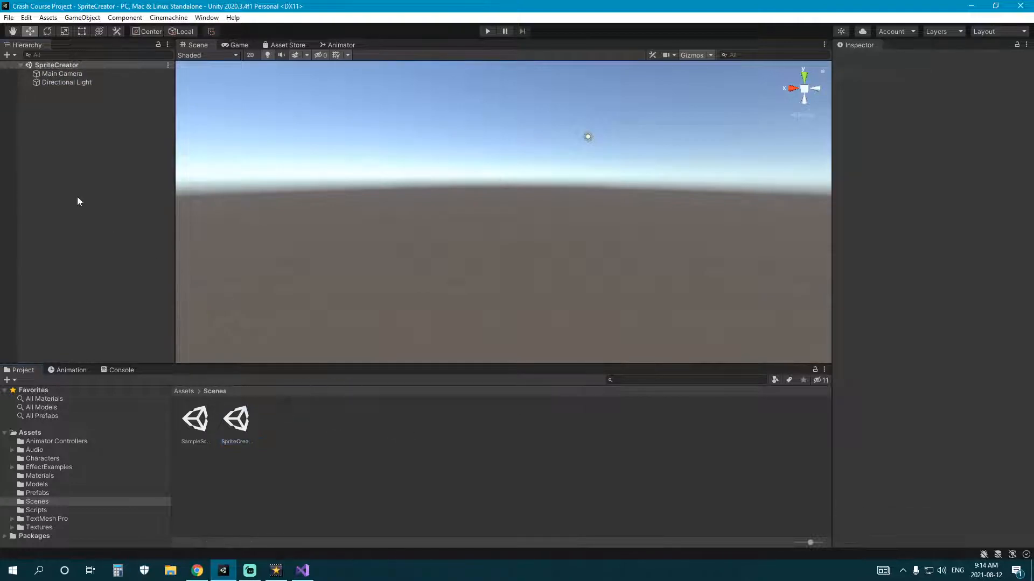
right_click(61, 157)
mouse_move(122, 302)
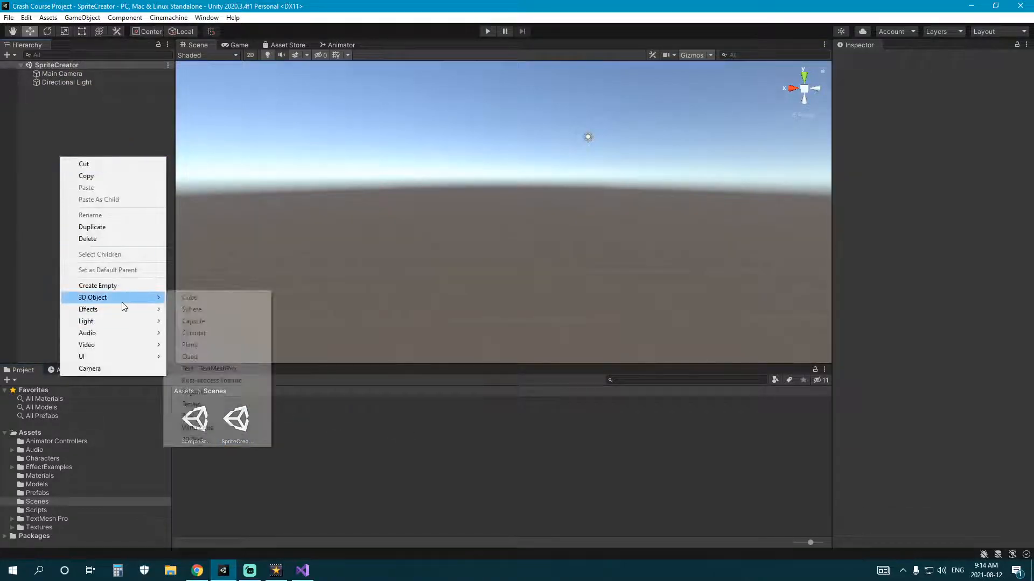
click(208, 298)
middle_drag(413, 151, 385, 217)
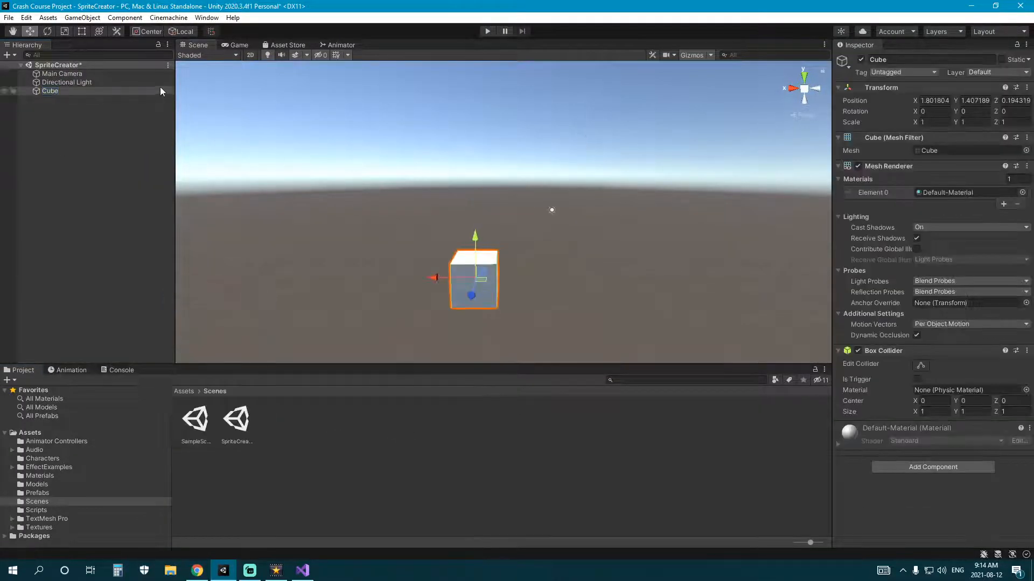
Step: Scale the cube into a thin, wide floor slab of about 4.24 by 0.15 by 3.63
click(99, 33)
drag(474, 204, 467, 237)
drag(401, 278, 280, 277)
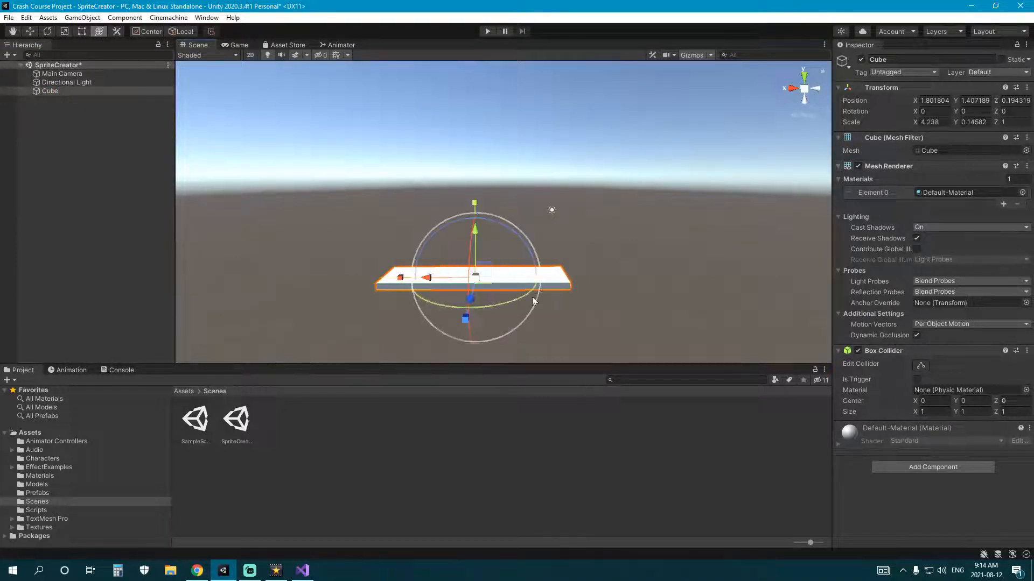
drag(463, 324, 437, 357)
click(437, 357)
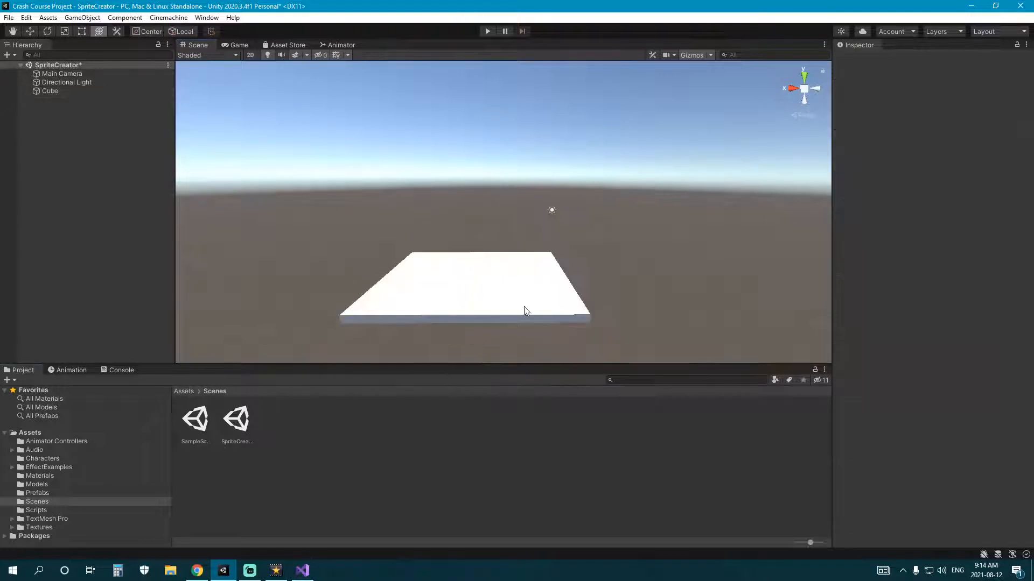
Step: Duplicate the floor slab and set the copy's X rotation to 90
click(526, 307)
key(ctrl+d)
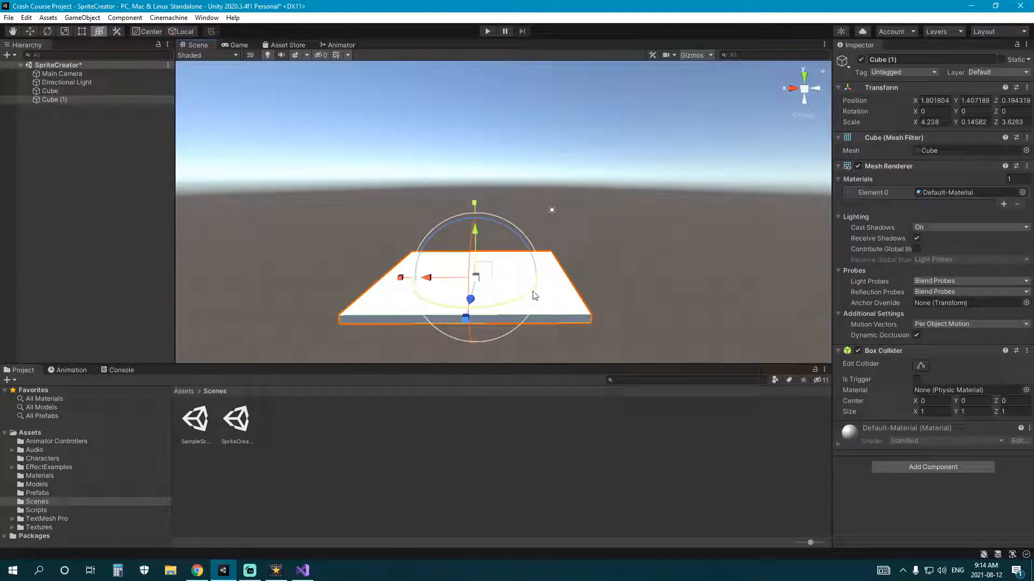
click(931, 115)
text(90)
Step: Move the upright copy along its depth to the floor's far edge, at about Z 1.955
right_drag(742, 241, 530, 272)
key(d)
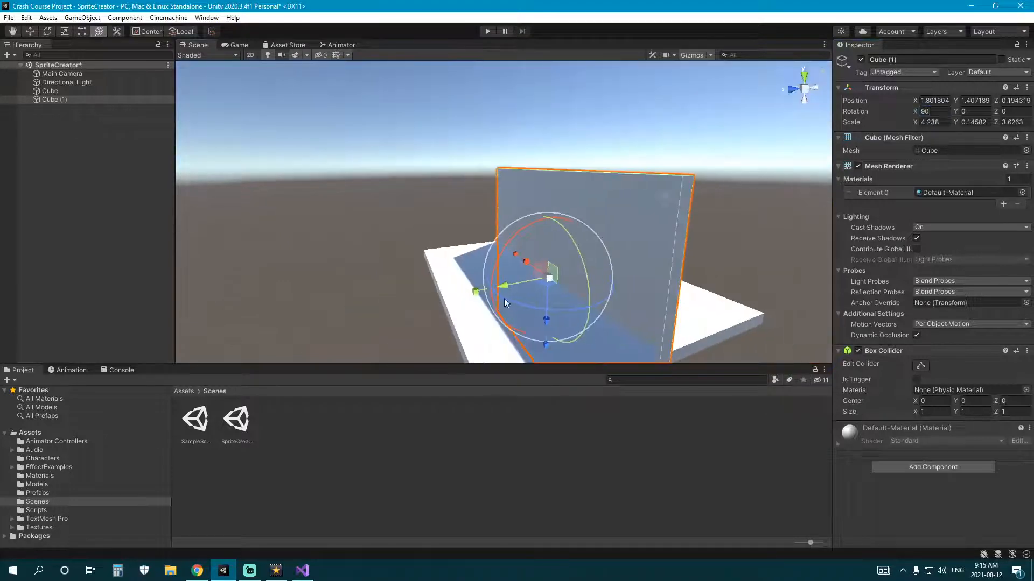
drag(502, 289, 389, 307)
Step: Raise the upright slab so that it stands on the floor's far edge as a back wall
right_drag(650, 264, 379, 242)
key(d)
middle_drag(379, 237, 372, 210)
right_drag(538, 229, 466, 240)
middle_drag(466, 240, 472, 275)
scroll(473, 276, down, 2)
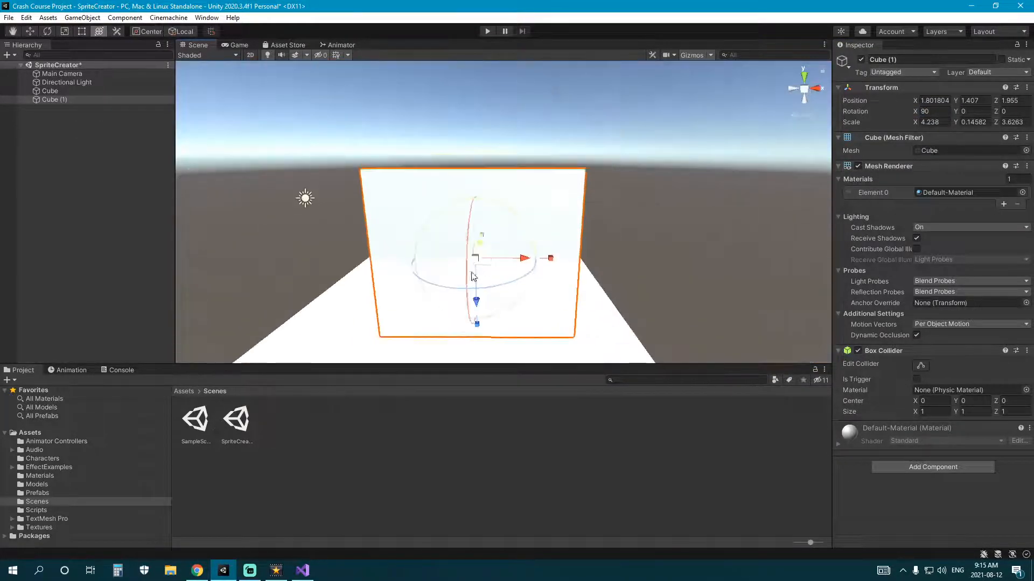
scroll(539, 285, up, 1)
right_drag(551, 289, 431, 279)
key(d)
mouse_move(431, 280)
middle_down()
mouse_move(427, 234)
mouse_move(436, 280)
middle_up()
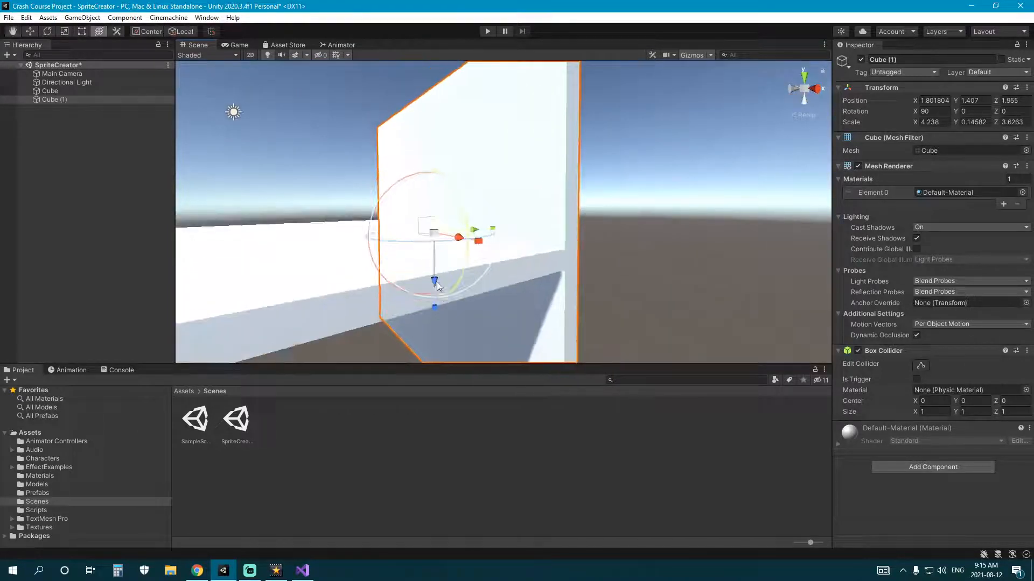
drag(437, 280, 436, 150)
right_drag(457, 167, 574, 235)
key(a)
key(s)
click(577, 357)
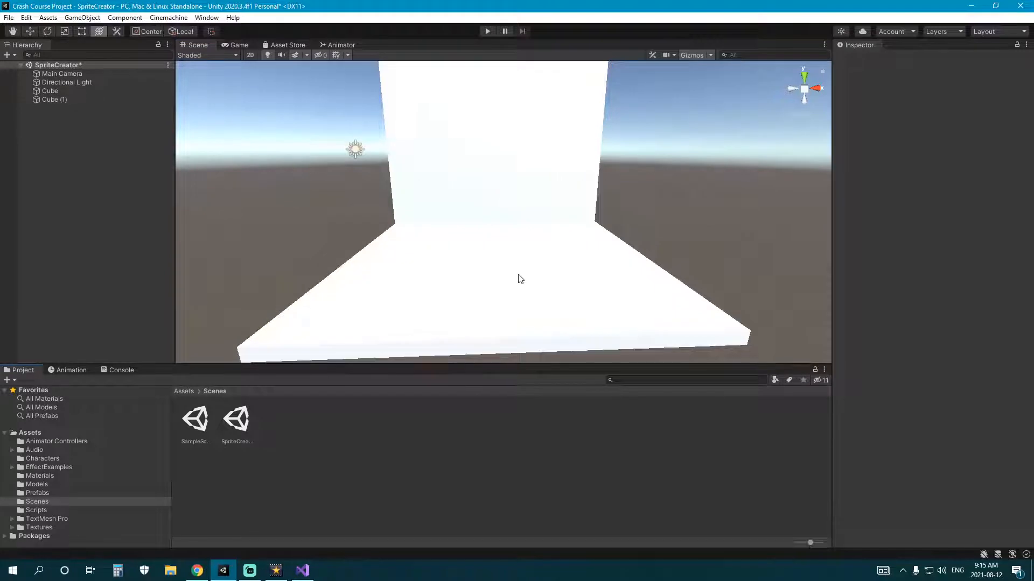
key(s)
right_drag(519, 279, 483, 249)
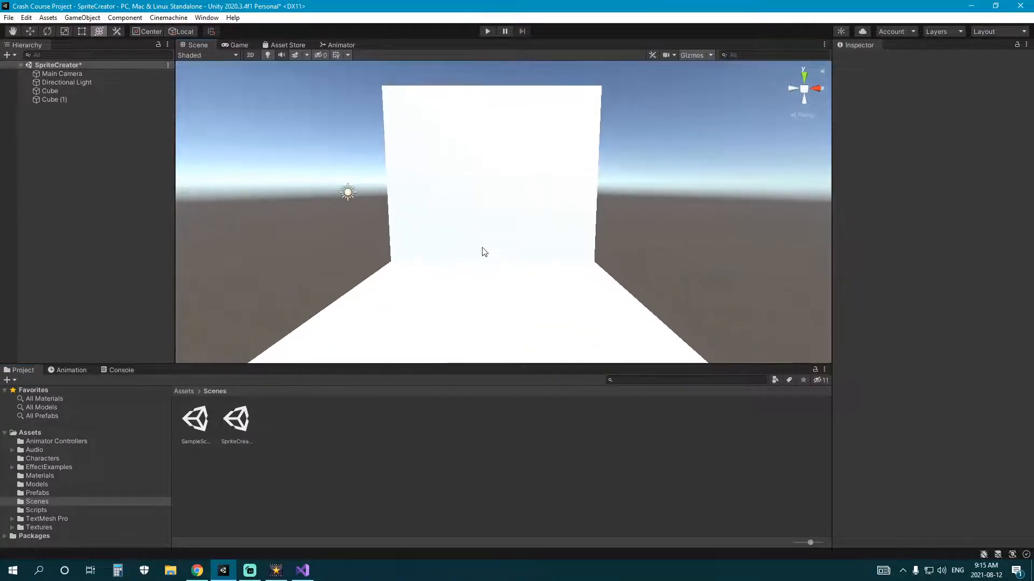
Step: Create a new material named FantaBlack in the Materials folder
click(40, 475)
right_click(318, 485)
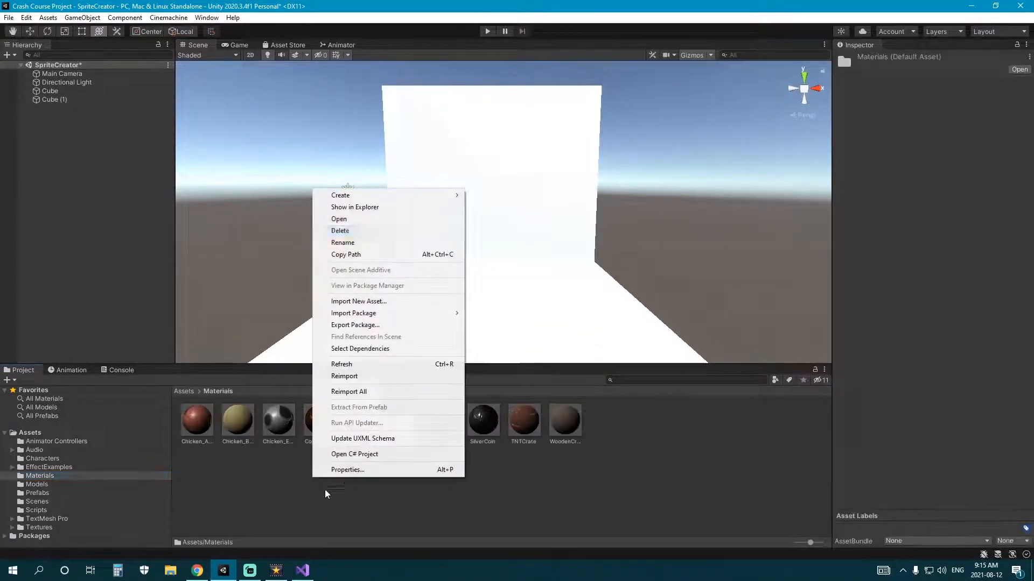
mouse_move(392, 195)
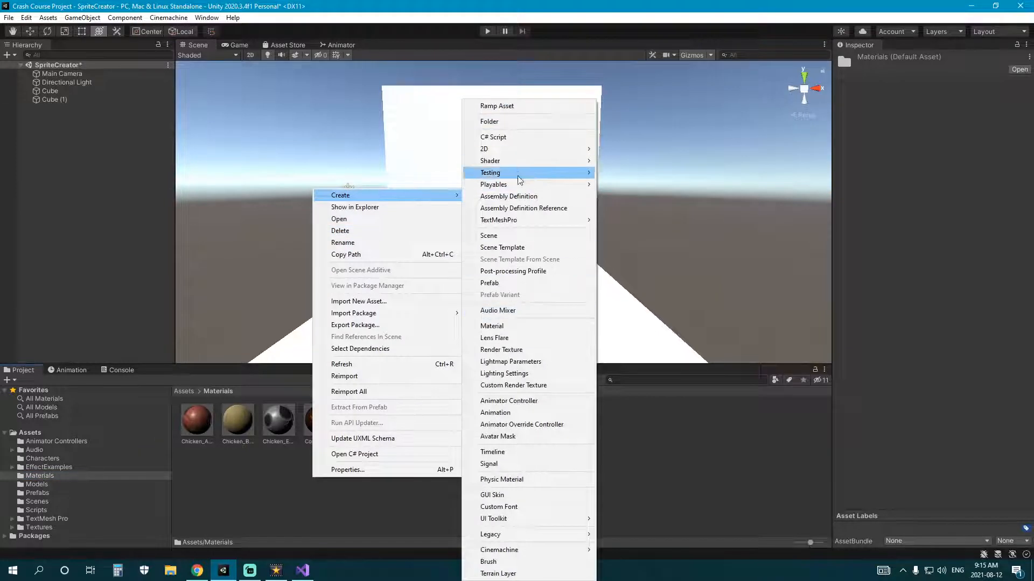
click(516, 327)
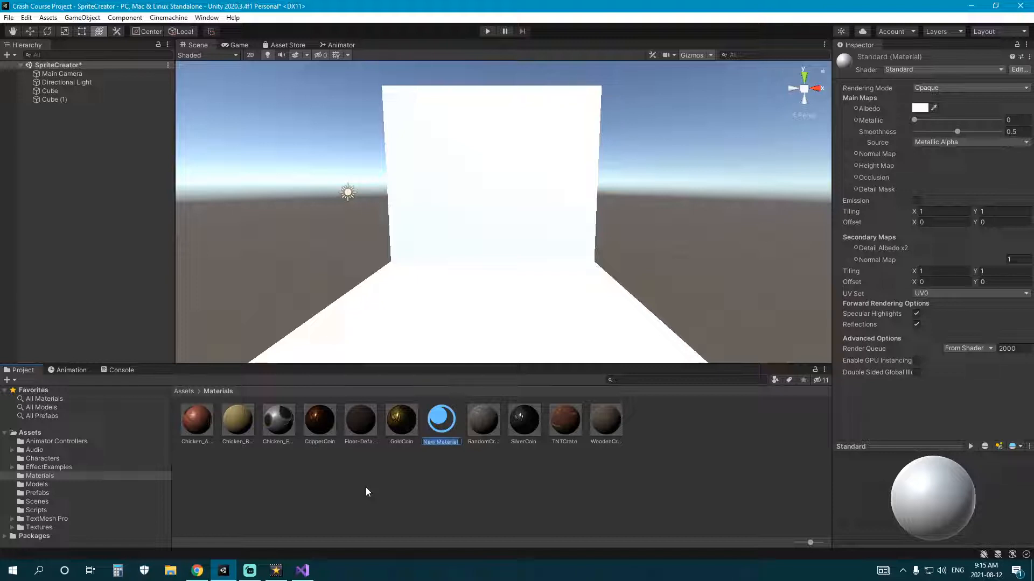
text(Fina)
key(BackSpace)
text(antaBlack)
key(Return)
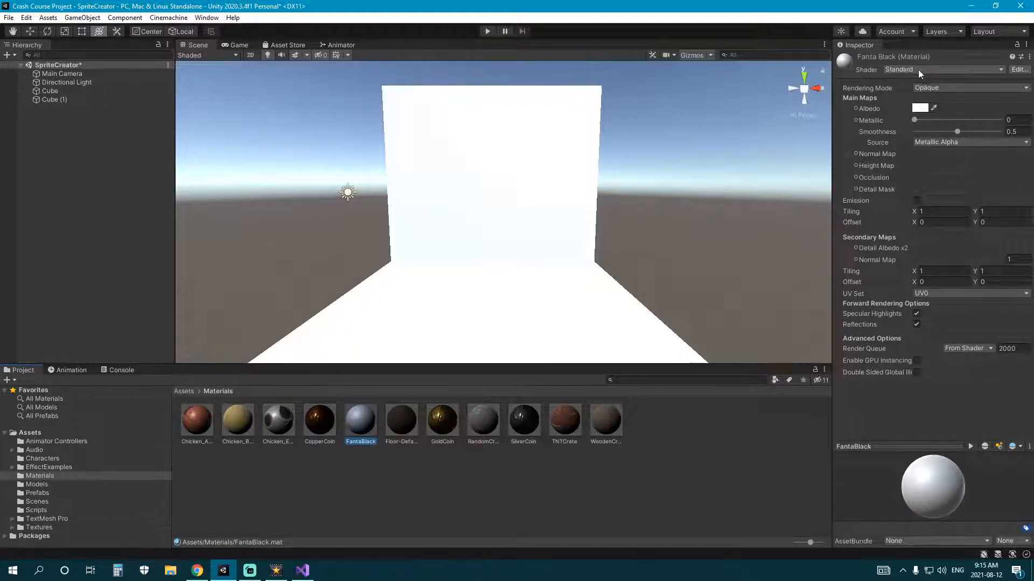
Step: Give the FantaBlack material the Unlit/Color shader and set its main color to black (000000)
click(901, 69)
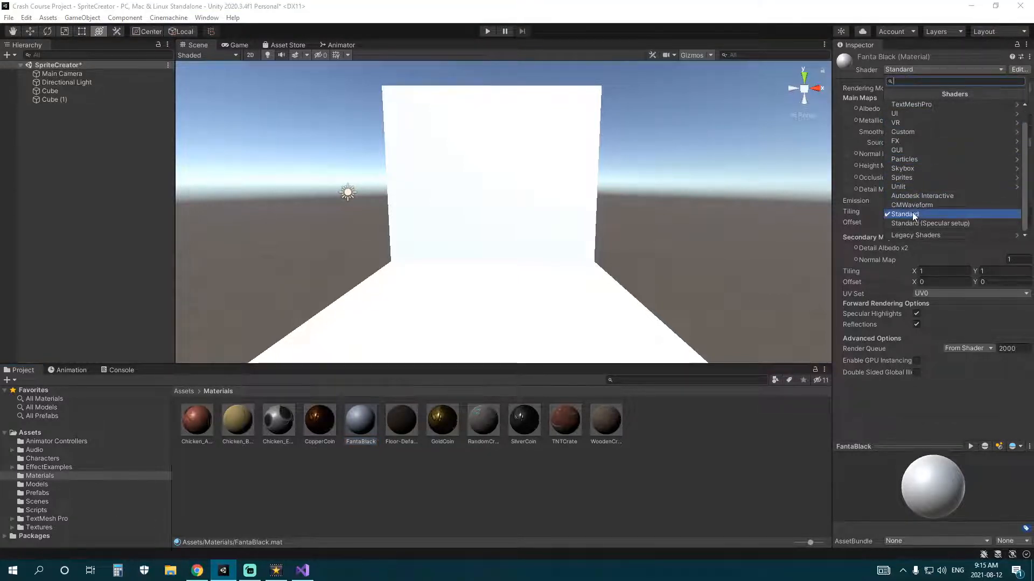
click(906, 186)
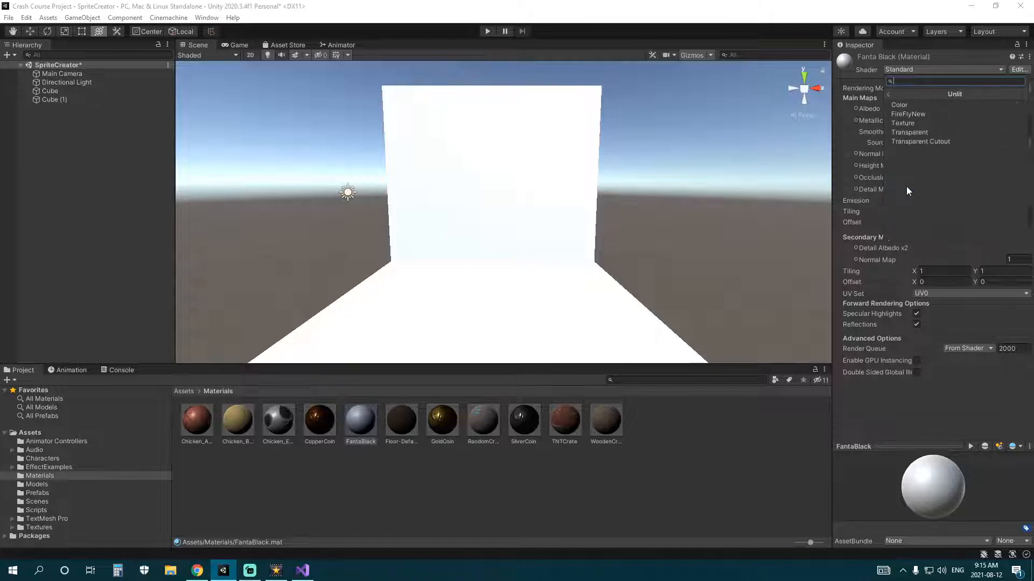
click(907, 106)
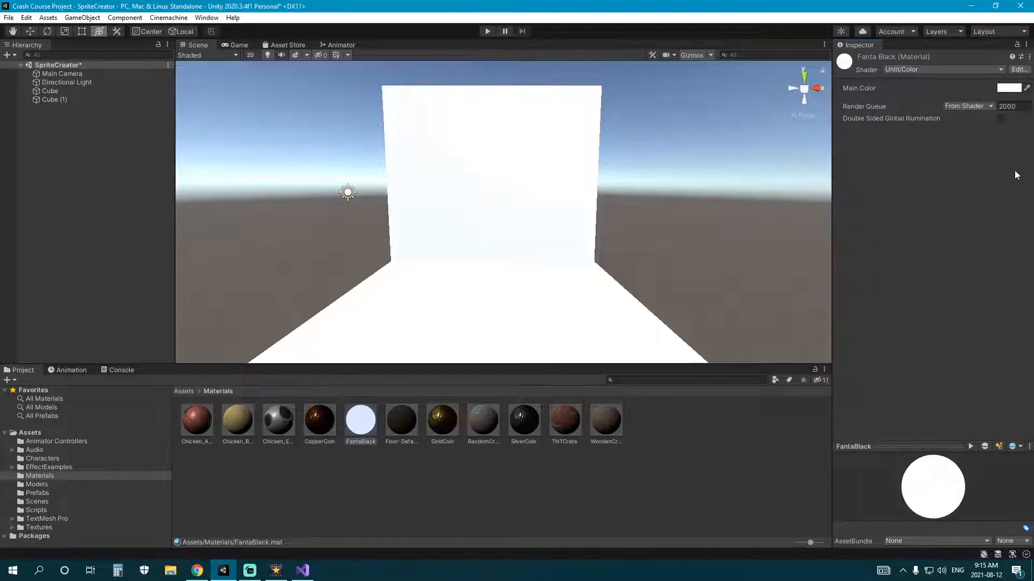
click(1008, 88)
click(963, 168)
drag(962, 169, 880, 254)
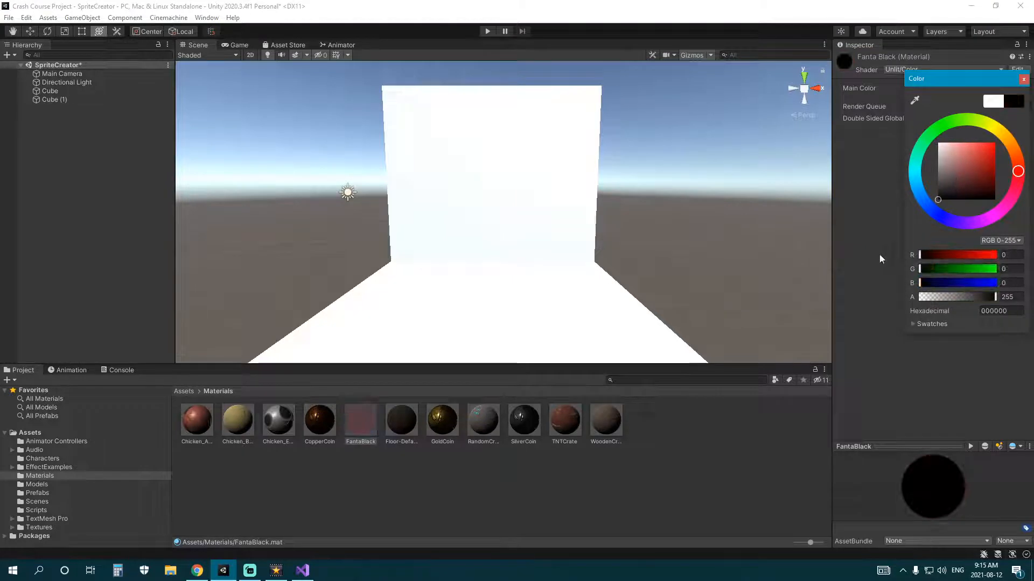
Step: Apply the FantaBlack material to both the floor slab and the back wall
click(676, 425)
drag(357, 425, 436, 322)
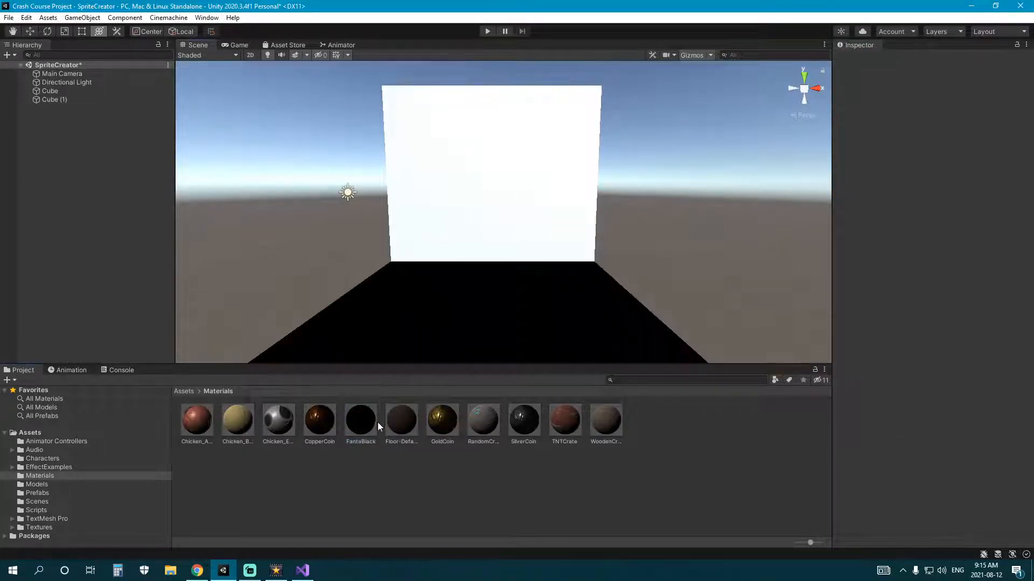
drag(371, 423, 485, 194)
Step: Rotate the directional light about its Z axis to about 75 degrees
click(347, 192)
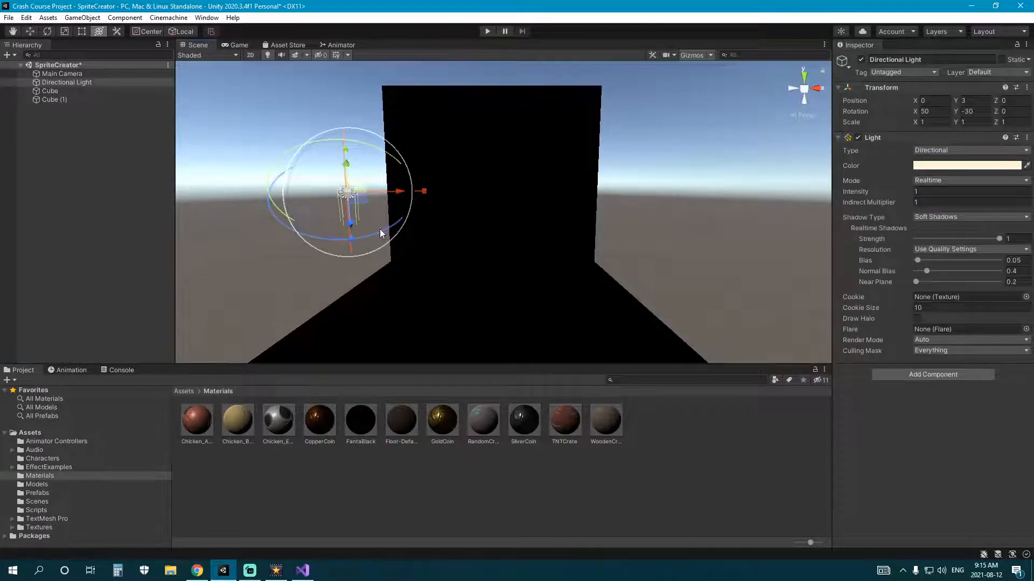
drag(380, 228, 581, 253)
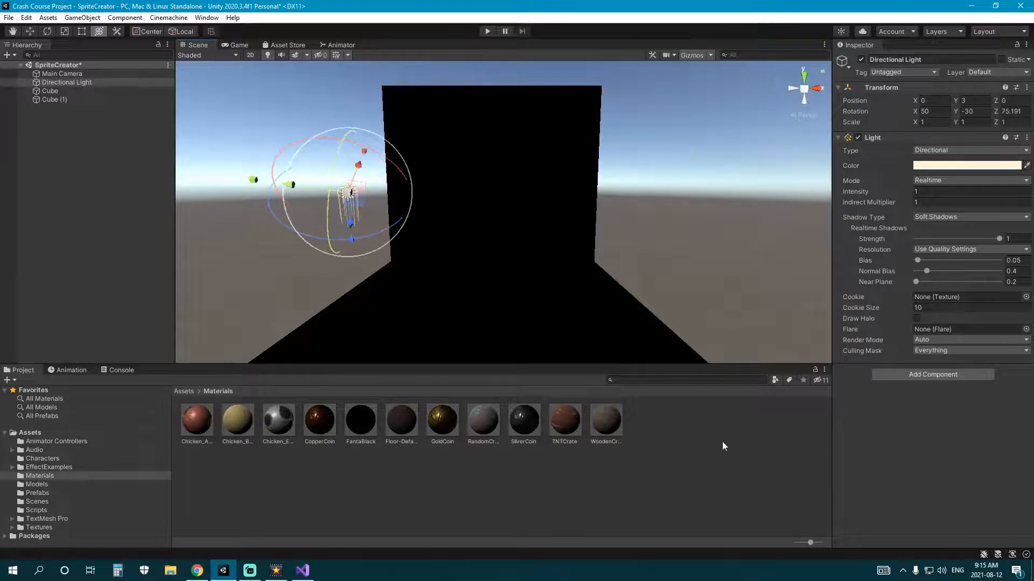
click(722, 442)
click(587, 301)
click(540, 212)
click(700, 425)
click(96, 76)
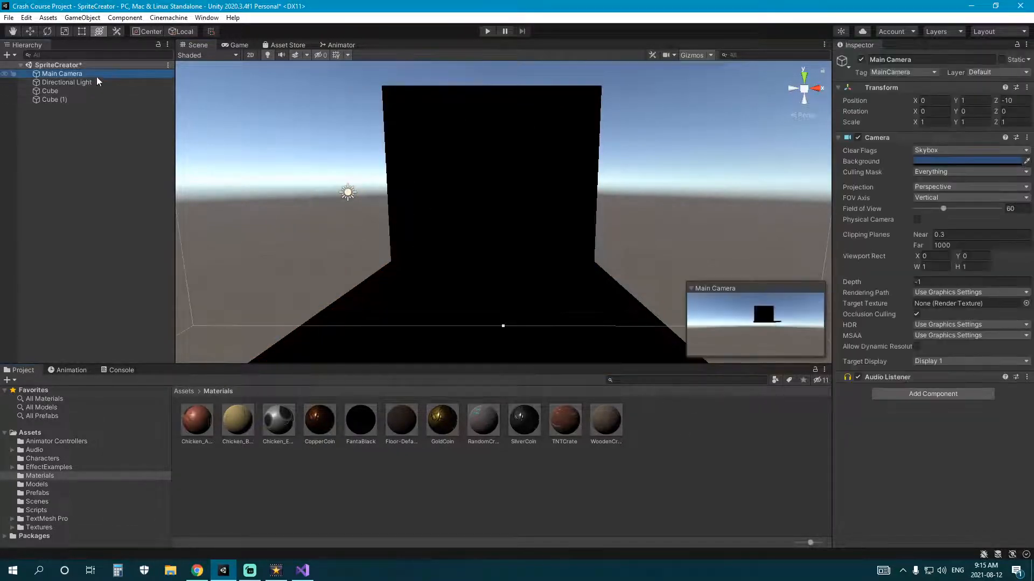
click(86, 82)
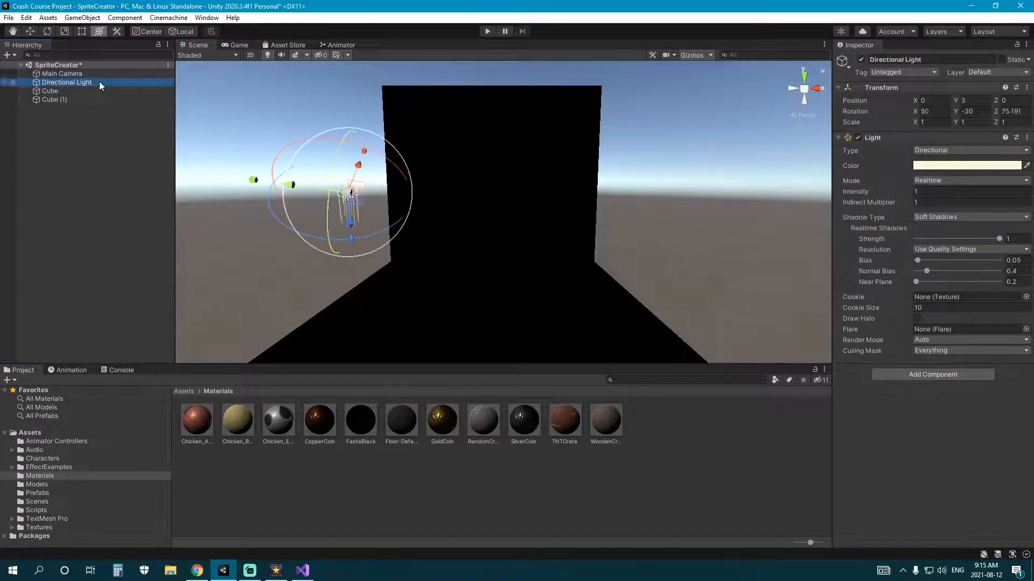
click(680, 414)
Step: Place the GoldCoinAsset prefab in front of the black wall, enlarged to a uniform scale of about 3.73
click(38, 493)
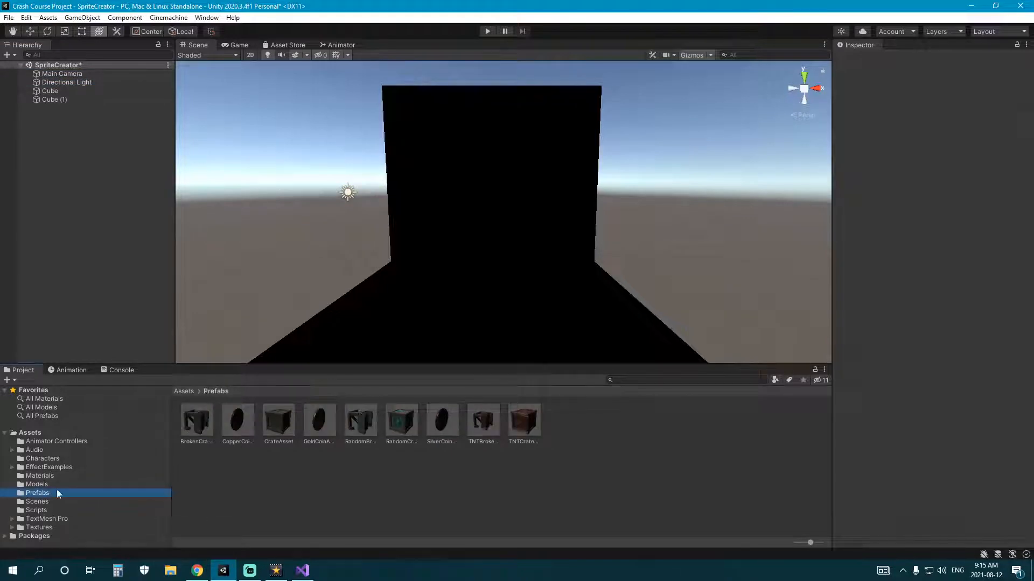
drag(331, 397, 673, 256)
drag(492, 214, 502, 131)
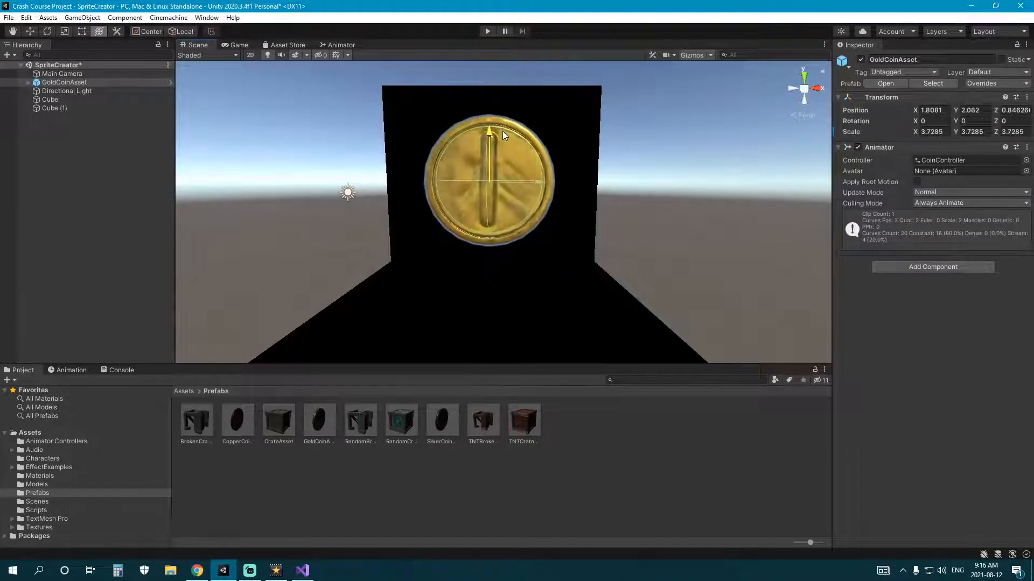
Step: Match the Main Camera's transform to the gold coin, then reposition it to about X 1.81, Y 3.025, Z -1.51 and check the framing in the Game view
mouse_move(62, 73)
mouse_down()
mouse_move(76, 83)
mouse_move(67, 71)
mouse_up()
right_click(951, 90)
click(951, 94)
alt+drag(409, 226, 395, 230)
right_drag(396, 231, 344, 258)
drag(414, 284, 297, 367)
right_drag(420, 242, 372, 277)
middle_drag(370, 280, 341, 187)
drag(366, 142, 353, 84)
click(236, 45)
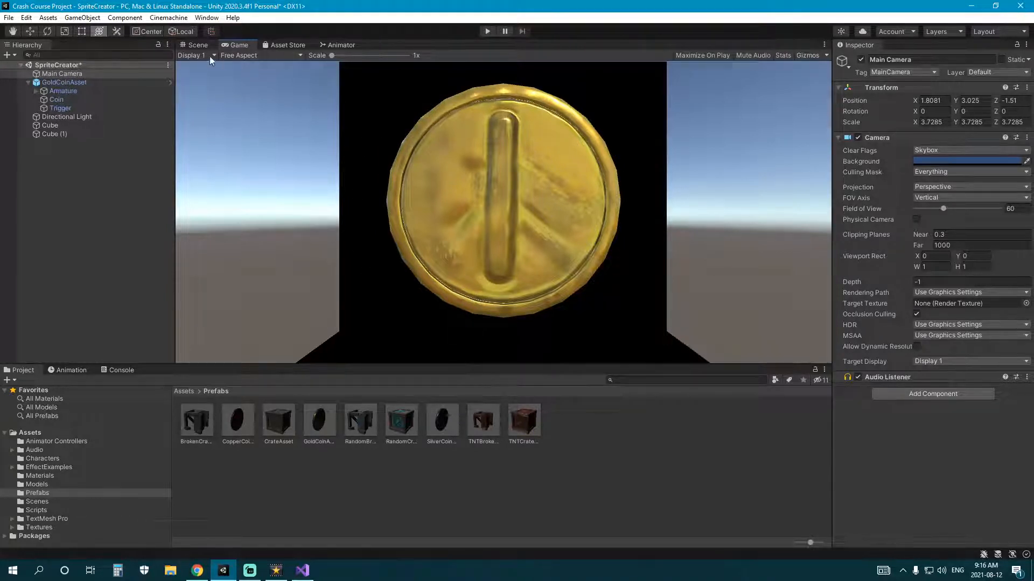
Step: Rotate the gold coin about its vertical axis to about 40 degrees, checking the angle in the Game view
click(194, 45)
right_drag(428, 215, 584, 191)
middle_drag(280, 221, 499, 183)
scroll(548, 183, up, 2)
click(509, 164)
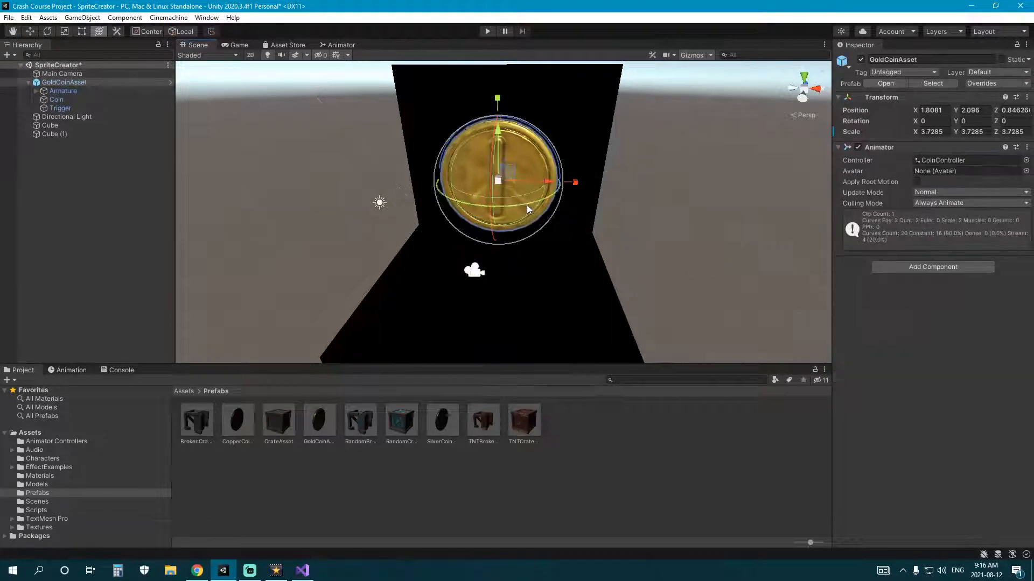
click(352, 86)
click(235, 46)
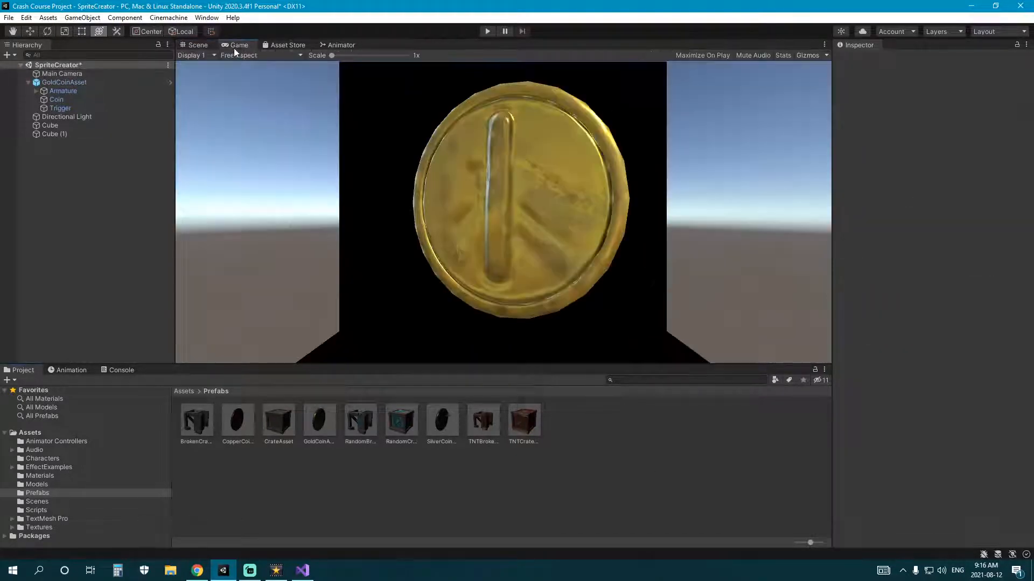
click(207, 45)
click(514, 215)
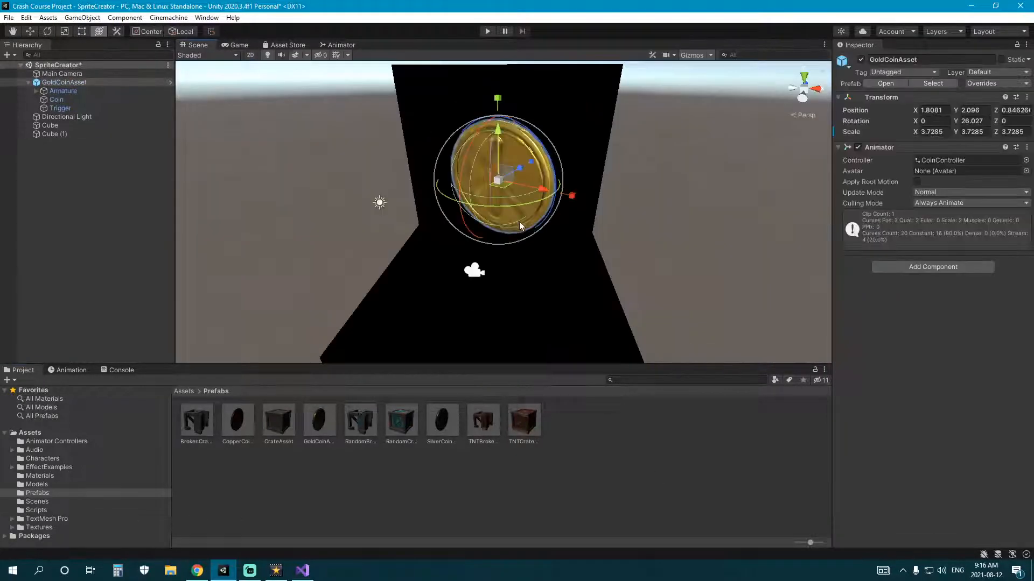
drag(485, 208, 490, 208)
click(242, 46)
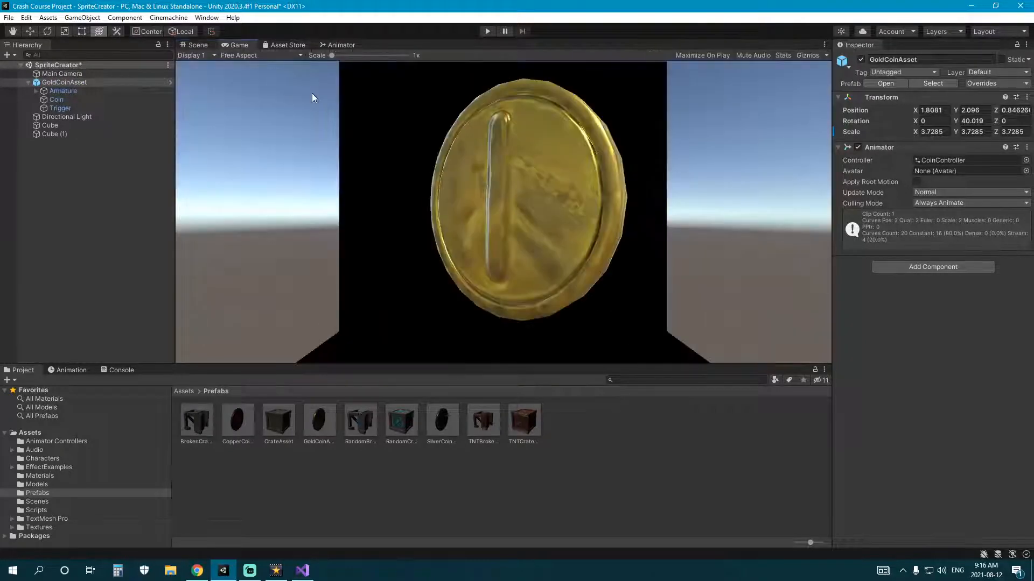
Step: Shift the gold coin slightly along the X axis to centre it in front of the black wall
click(195, 45)
key(x)
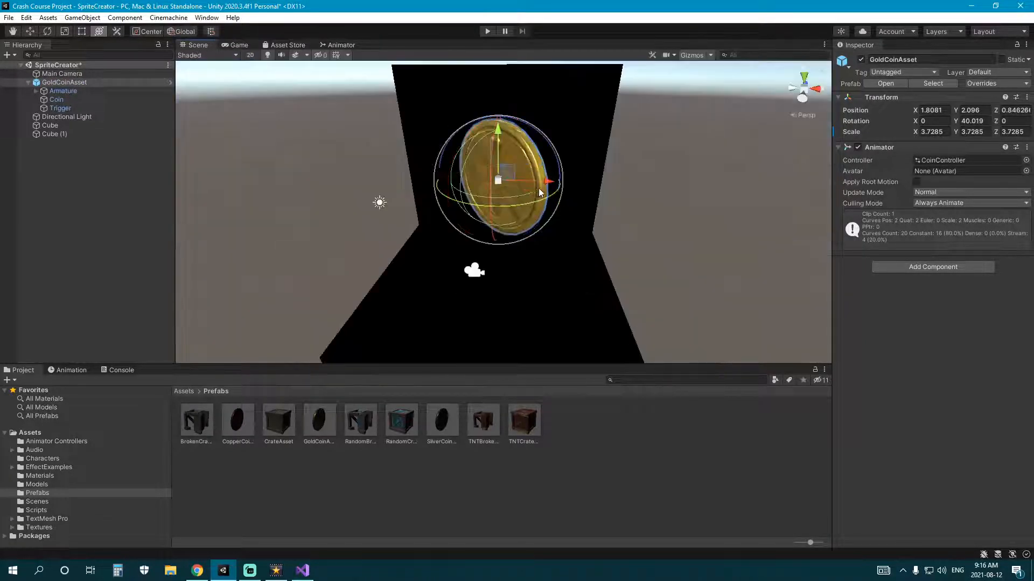
drag(547, 186, 537, 186)
click(476, 279)
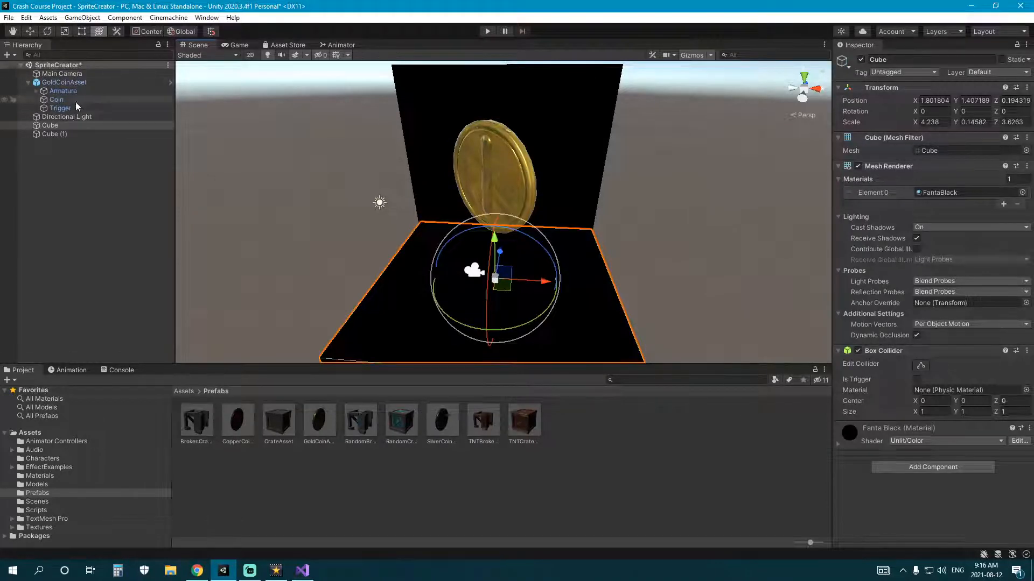
Step: Try orthographic projection on the Main Camera, check it in the Game view, and return to perspective
click(80, 75)
click(937, 186)
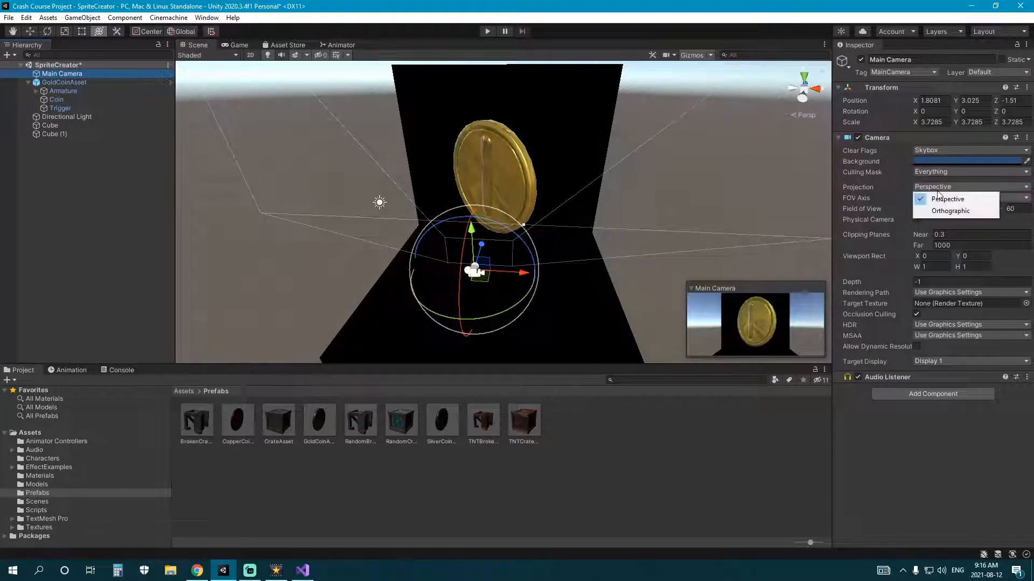
click(937, 212)
click(236, 44)
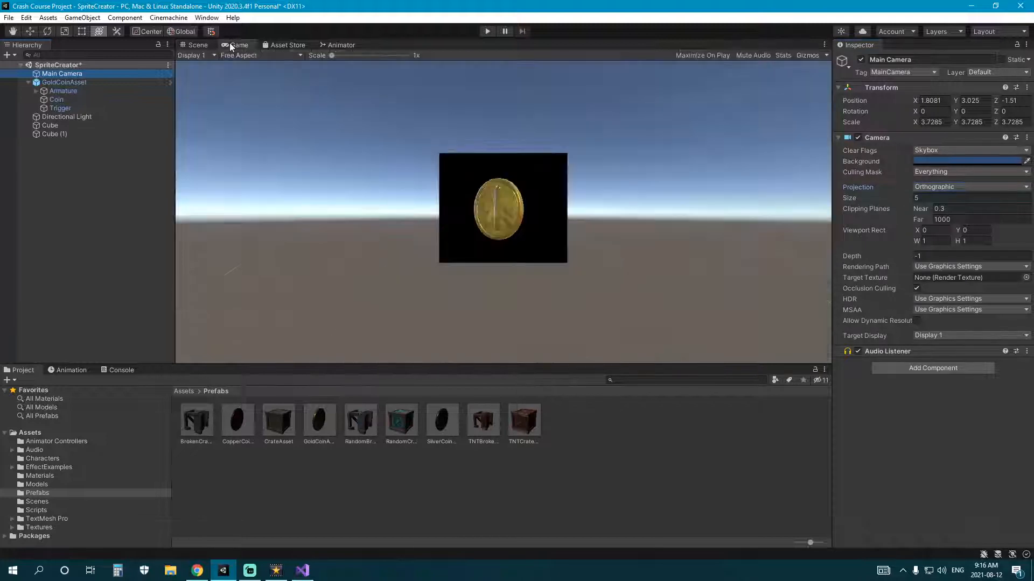
click(195, 45)
click(959, 188)
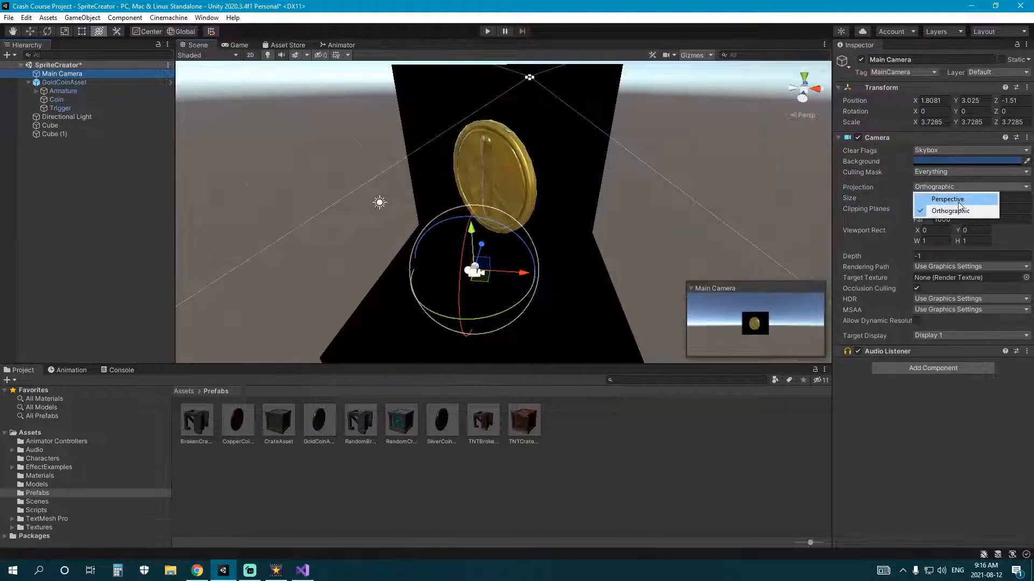
click(957, 201)
click(240, 46)
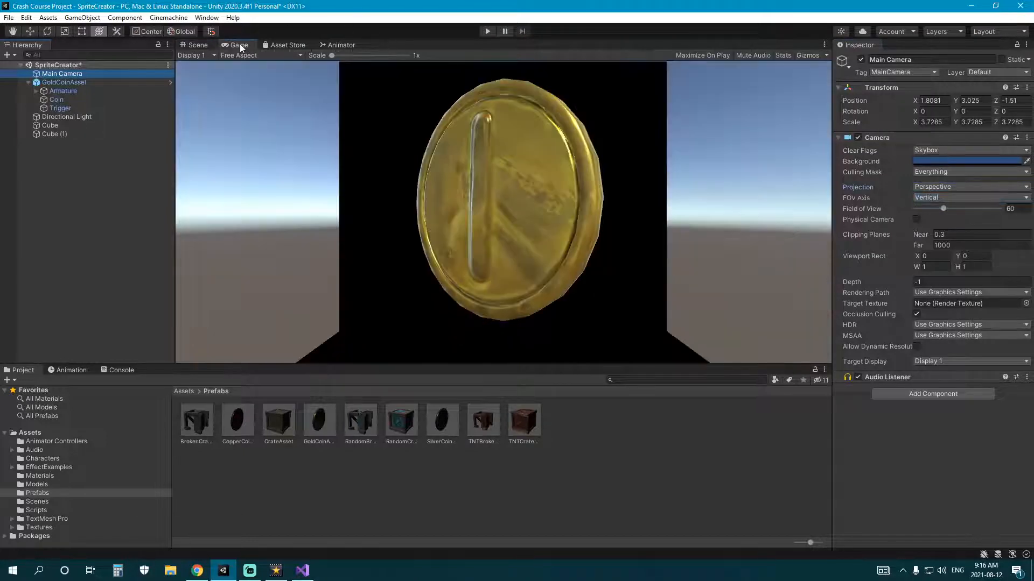
Step: Rotate the directional light to about X 13.59 and Y 21, set its intensity to 2.1, and save the scene
click(198, 45)
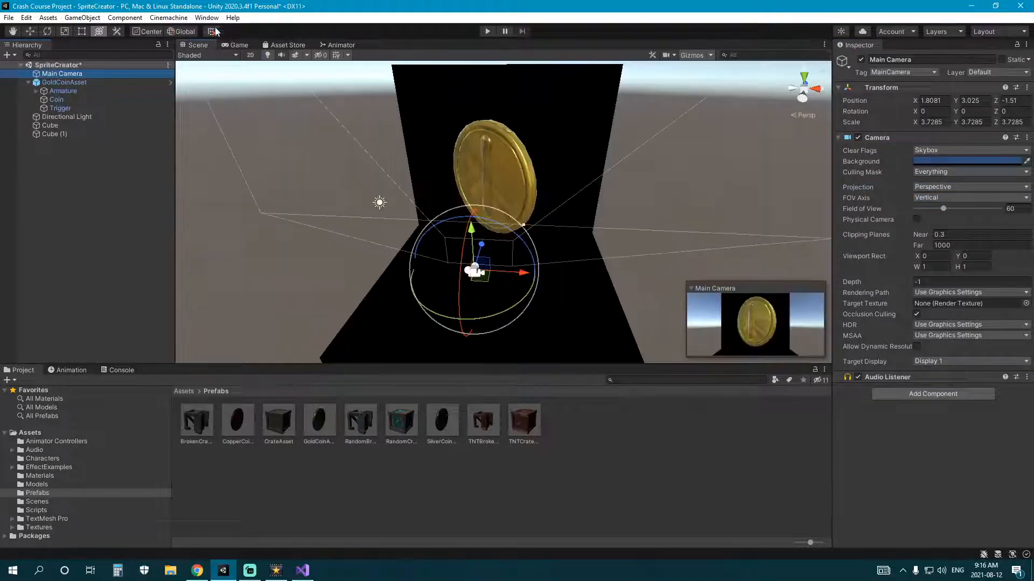
click(71, 117)
drag(904, 194, 959, 189)
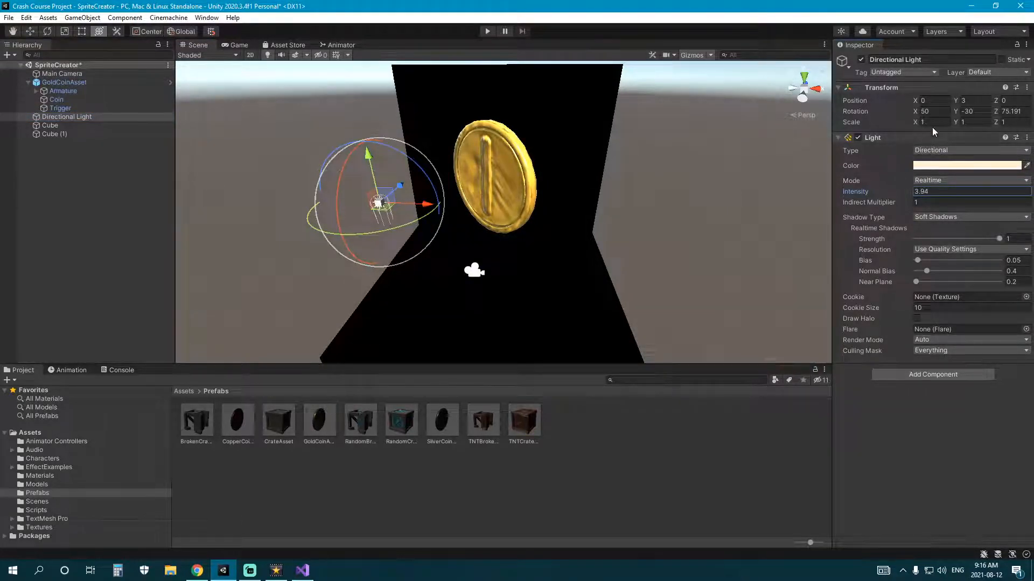
drag(913, 111, 266, 104)
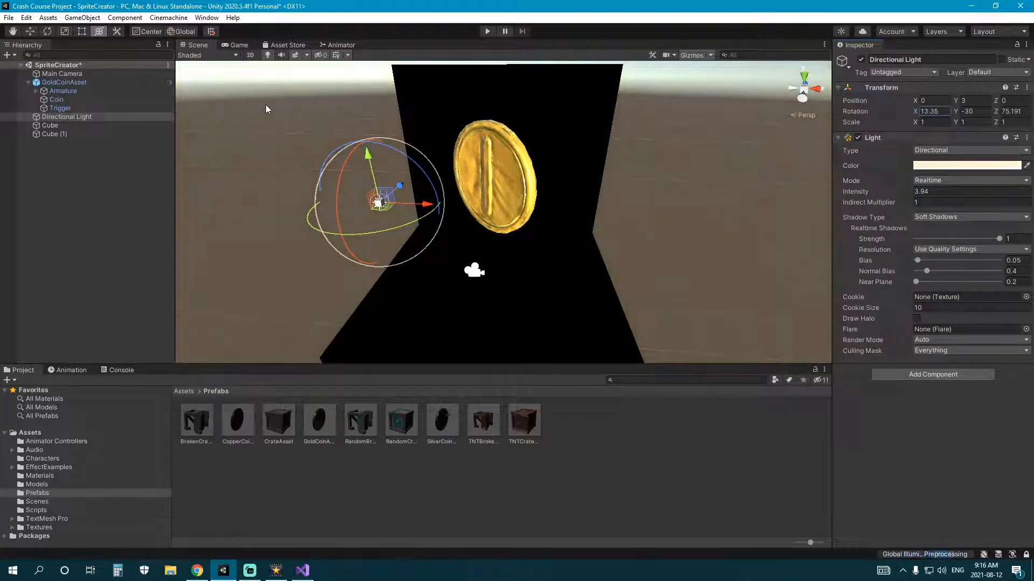
drag(956, 111, 56, 110)
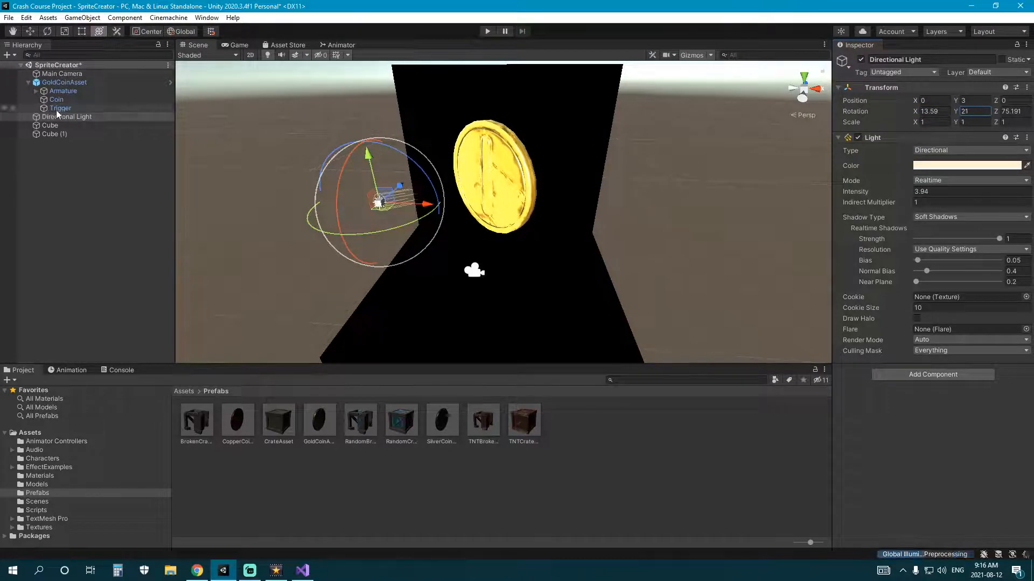
drag(896, 191, 900, 191)
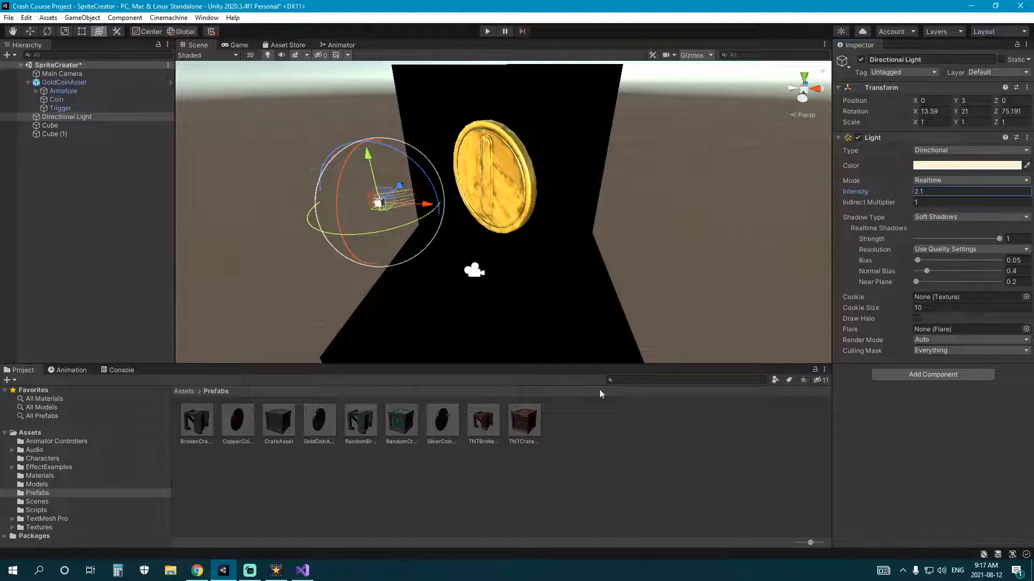
click(595, 412)
key(ctrl+s)
Step: Show the brightened coin in the Game view and maximize that view for capturing
click(236, 45)
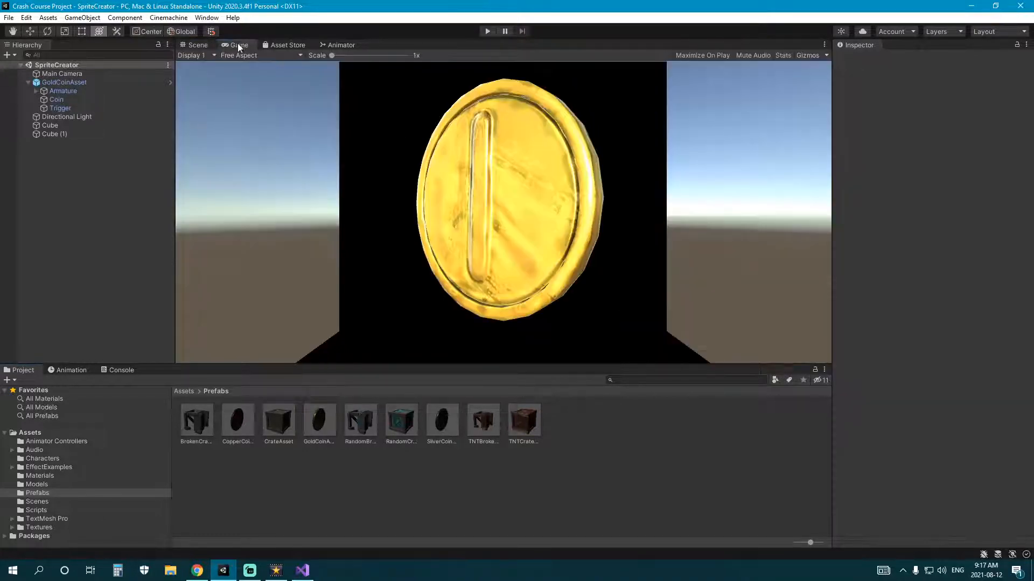
key(shift+space)
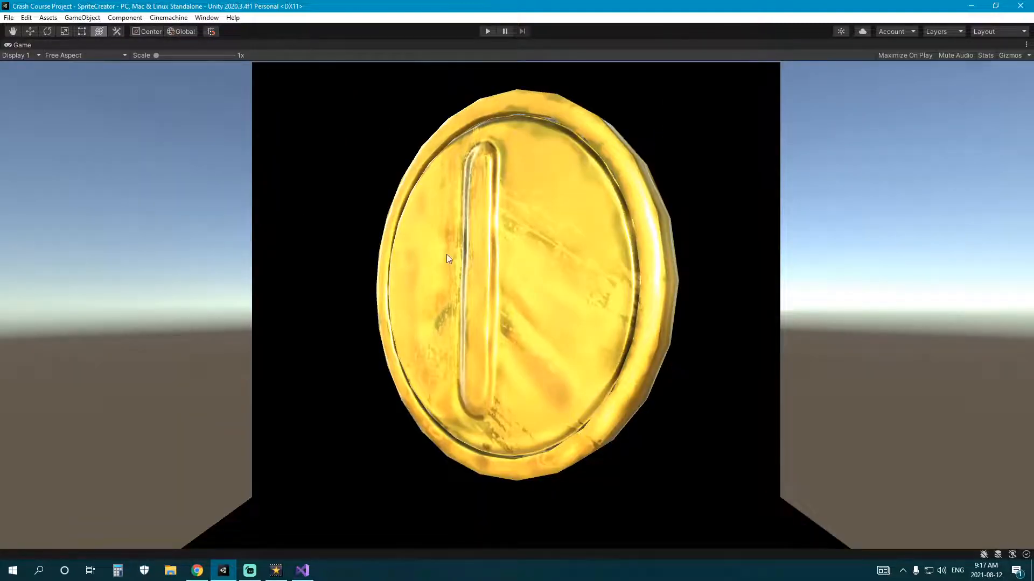
key(shift+space)
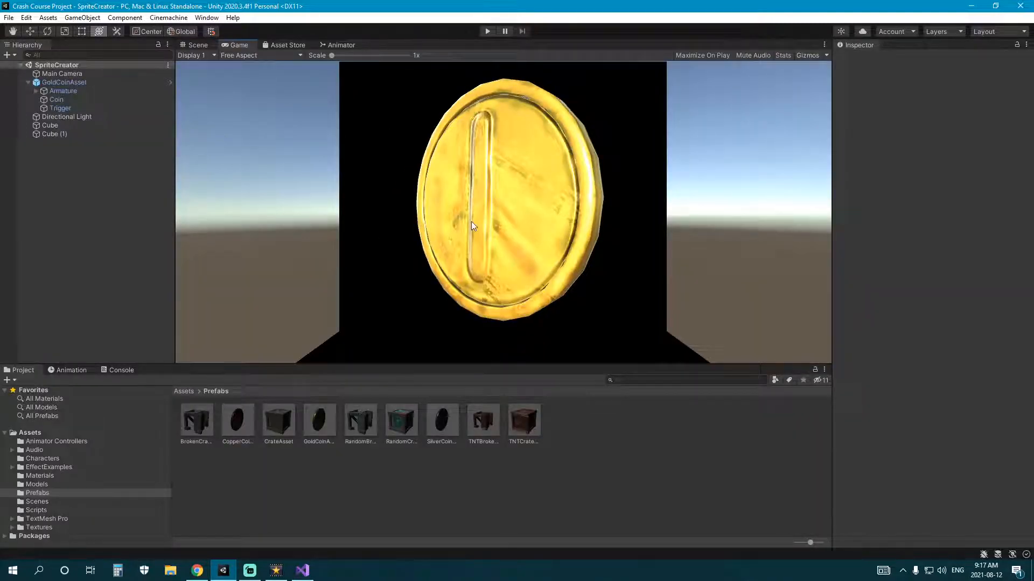
key(shift+space)
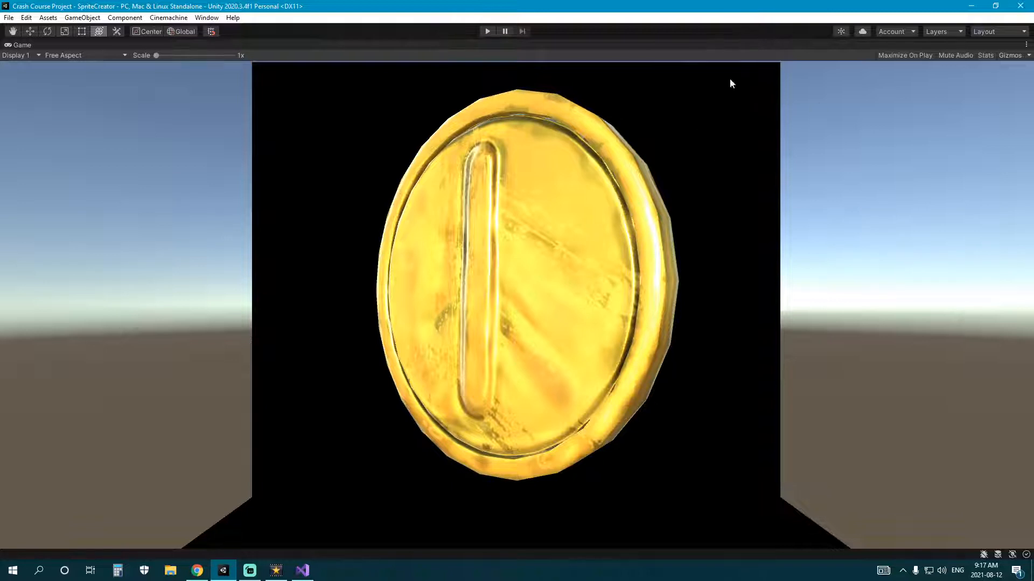
key(shift+space)
key(shift+space)
click(38, 571)
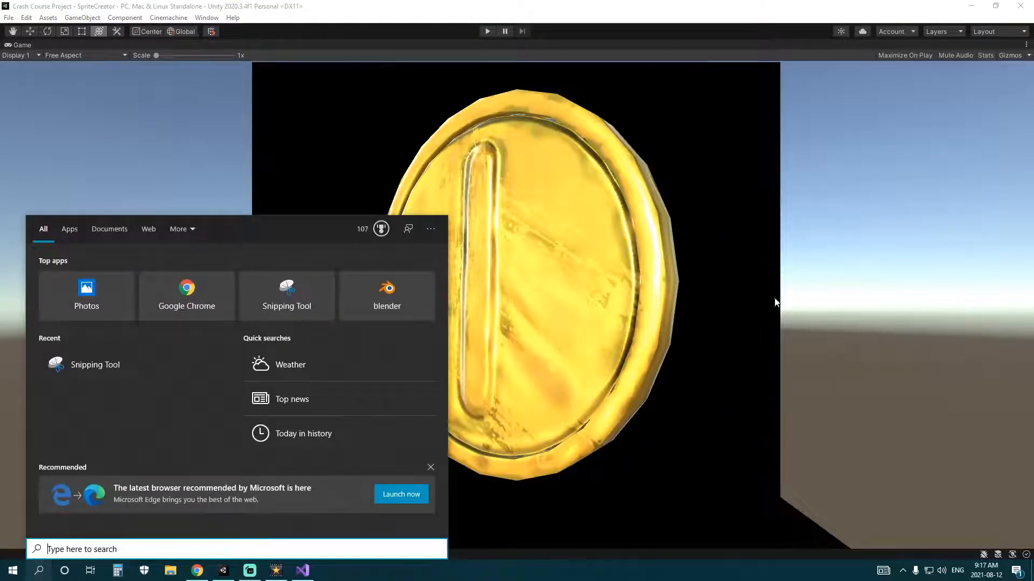
click(649, 311)
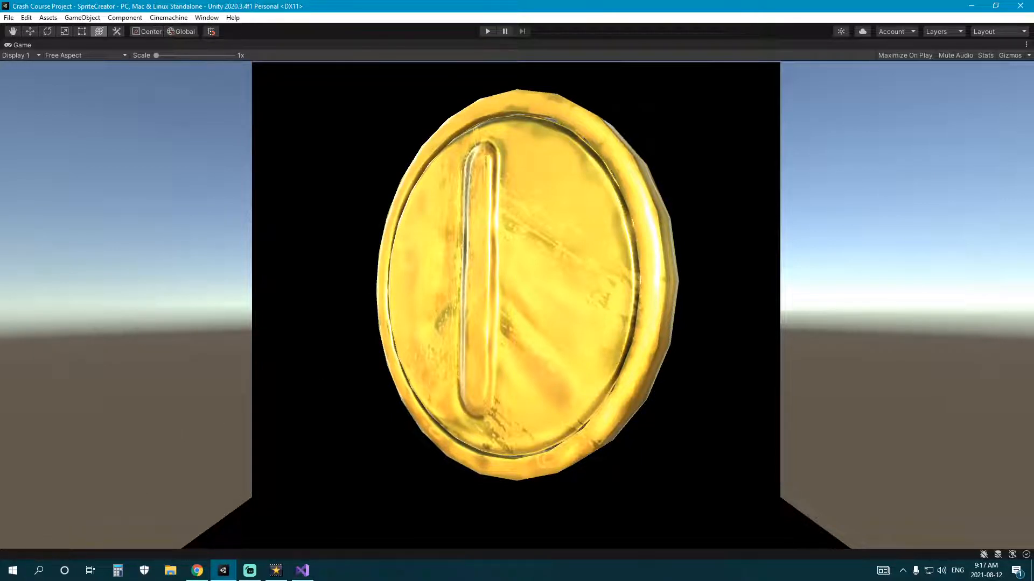
key(alt+Tab)
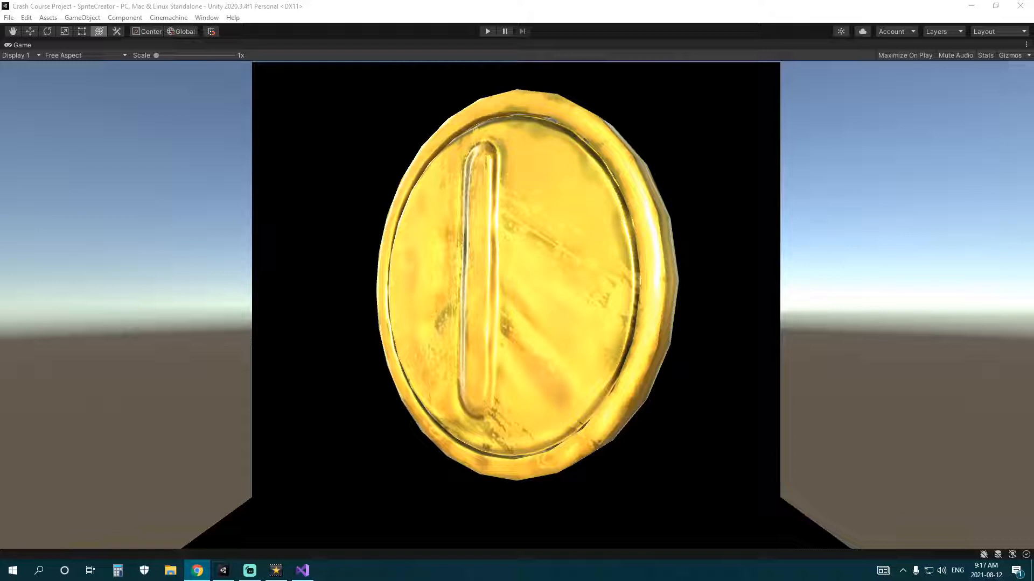
Step: Open the Snipping Tool and capture a rectangular snip of the gold coin with only its black backdrop
click(38, 570)
text(snip)
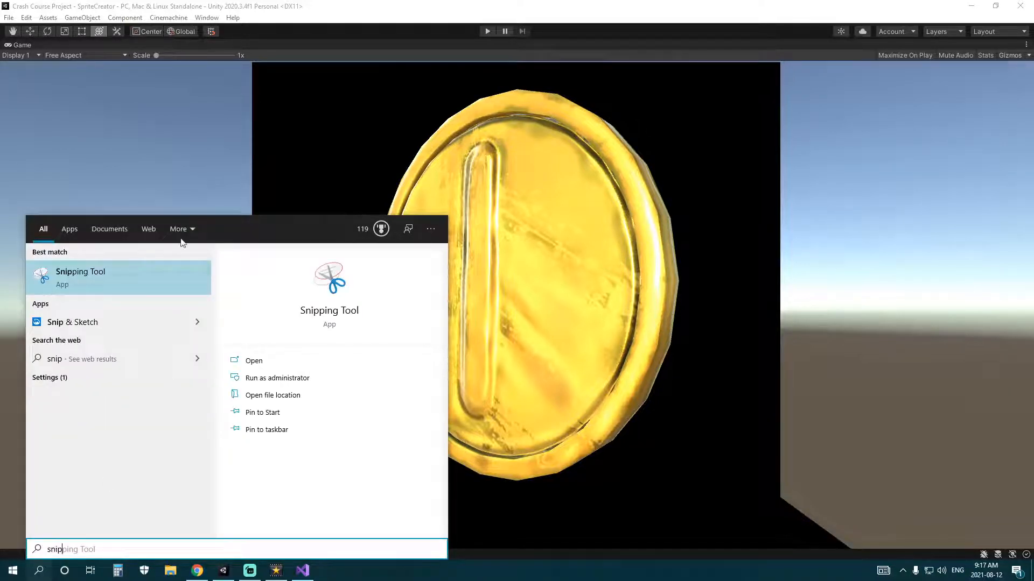
click(157, 269)
click(463, 178)
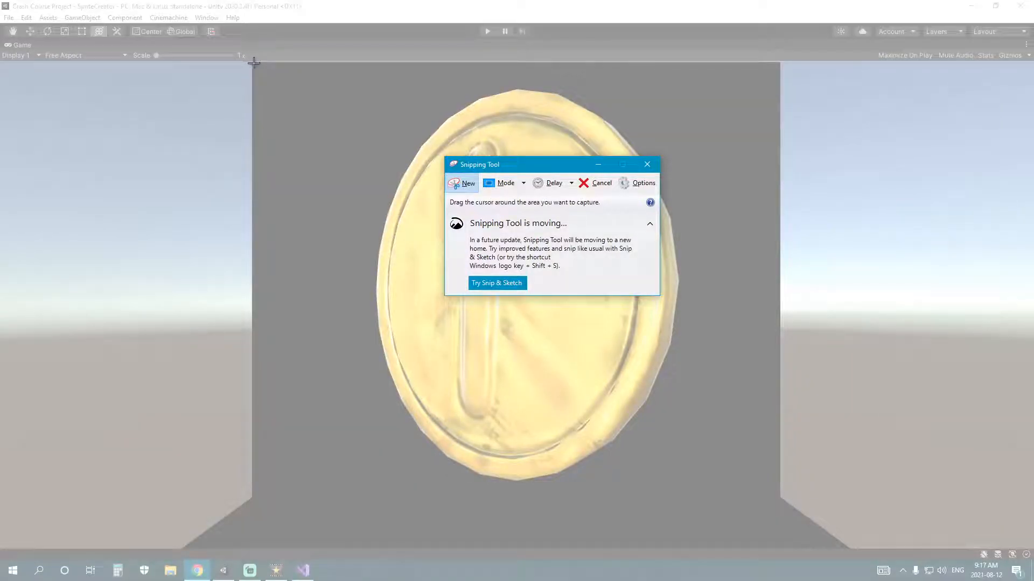
drag(254, 63, 780, 508)
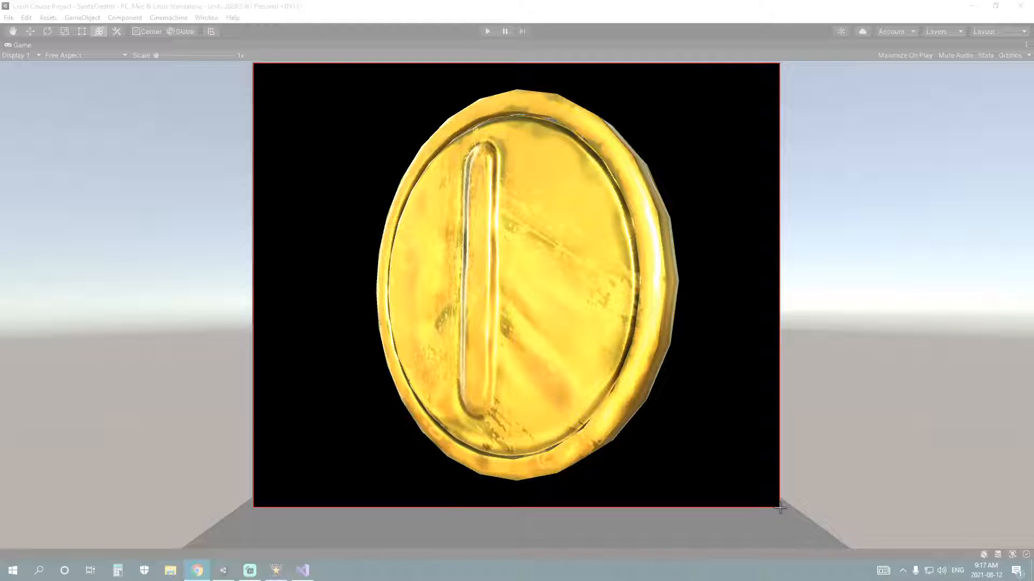
drag(779, 507, 780, 509)
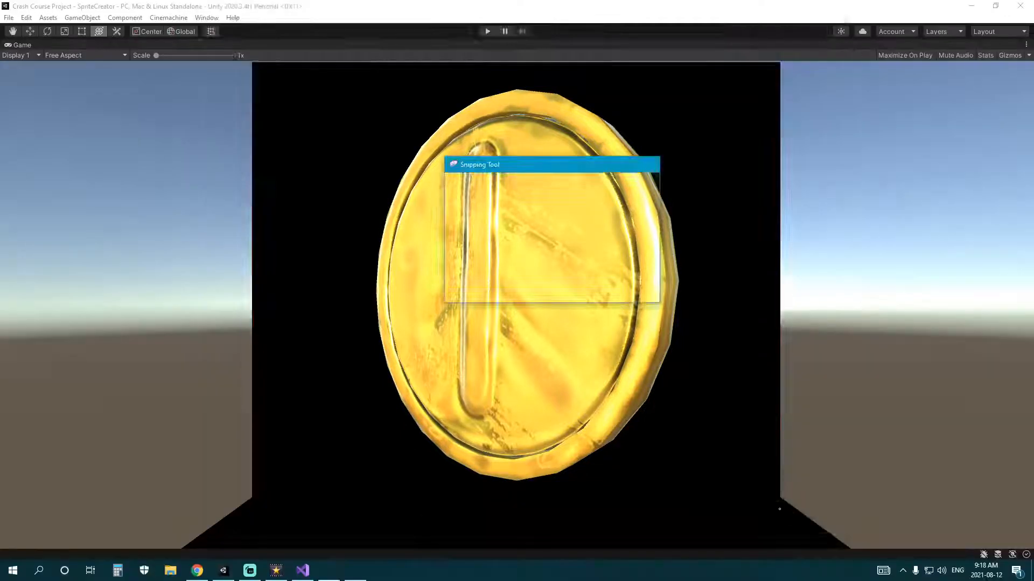
Step: Save the snip to the Desktop as a PNG named Gold and close the Snipping Tool
click(211, 22)
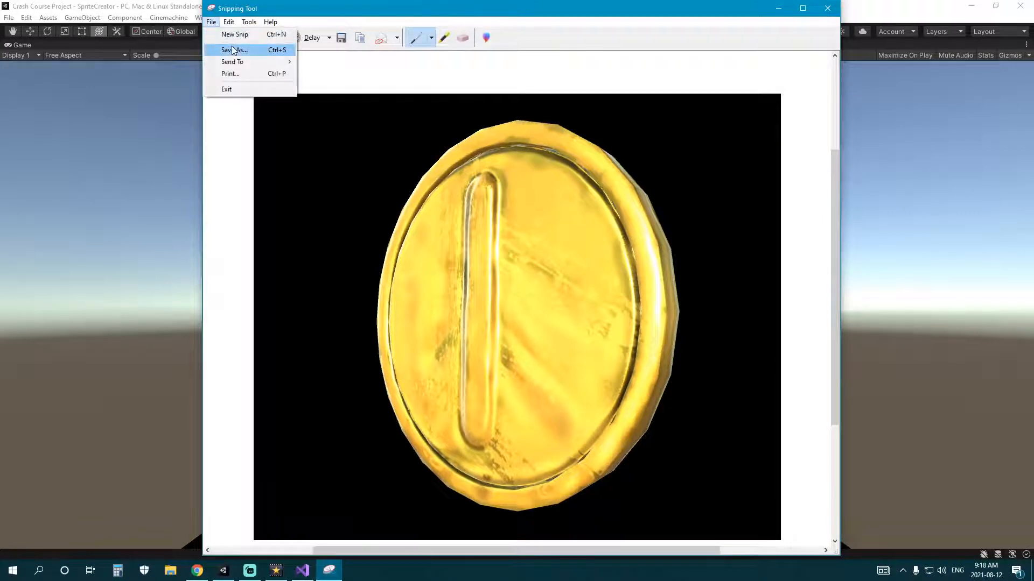
click(229, 49)
click(249, 102)
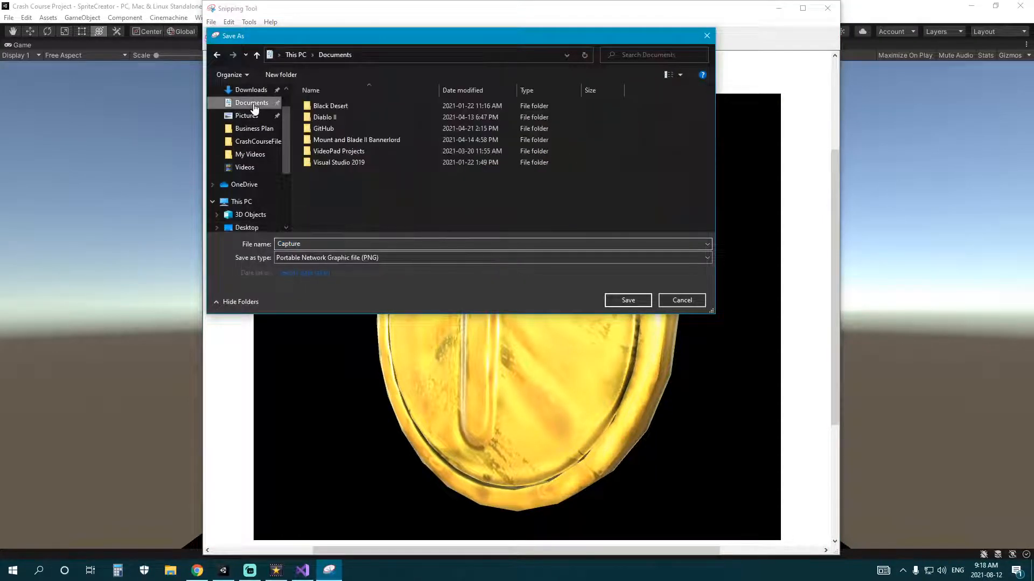
click(246, 111)
double_click(349, 244)
text(G)
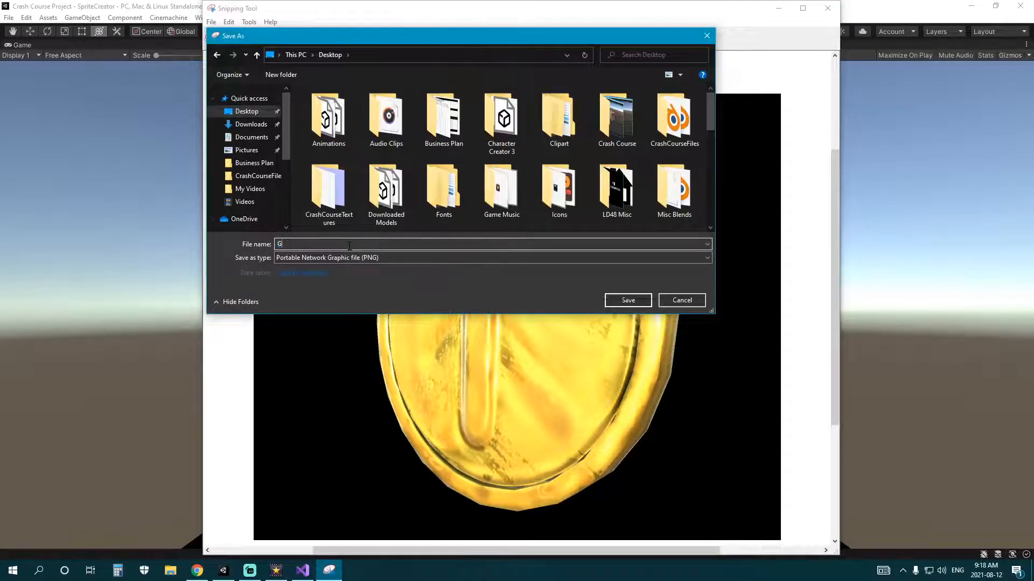
text(Old)
key(BackSpace)
key(BackSpace)
key(BackSpace)
text(old)
key(Return)
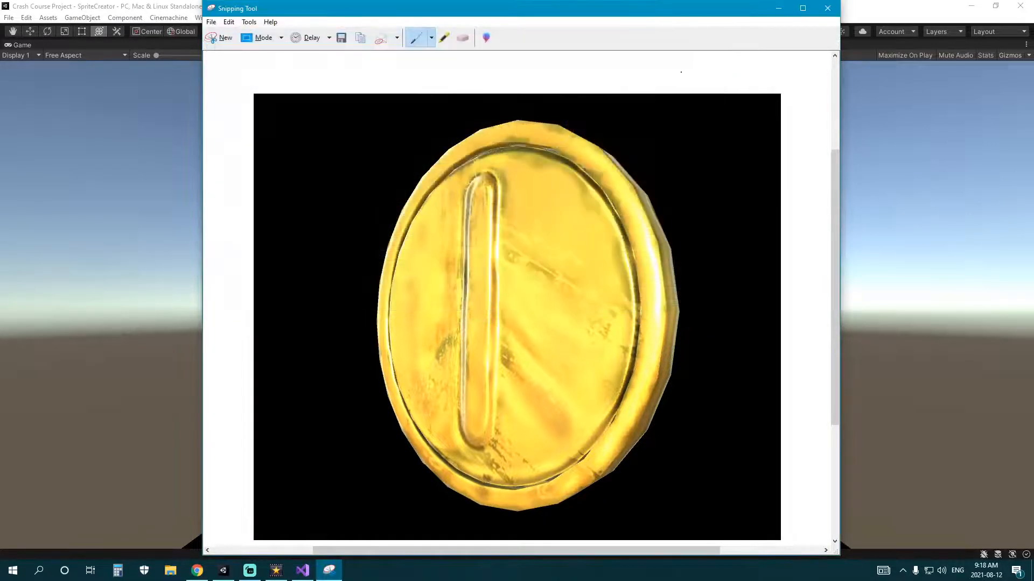
click(828, 8)
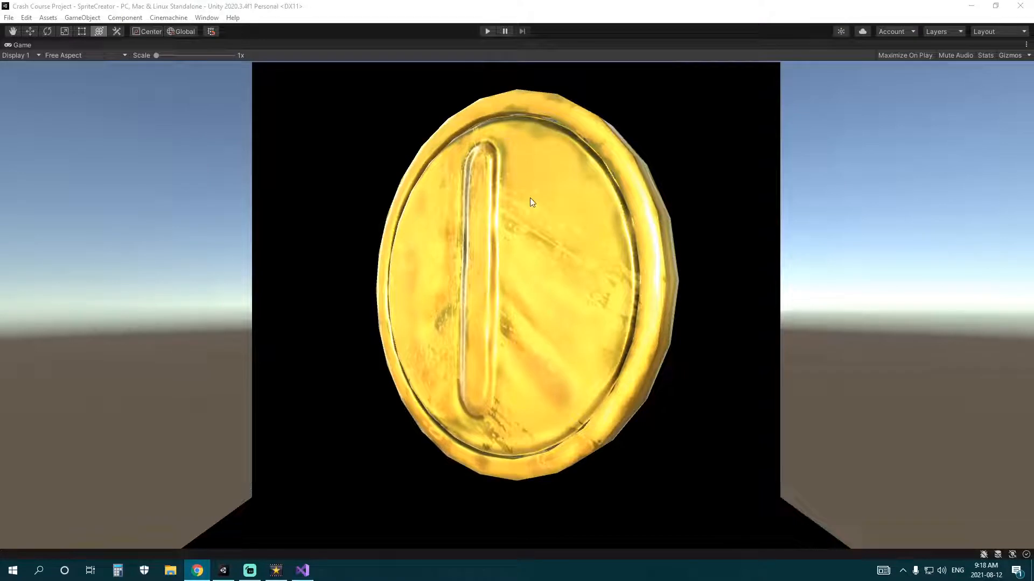
Step: Return to Unity, restore the full editor layout, and apply the SilverCoin material to the coin in the scene
click(428, 338)
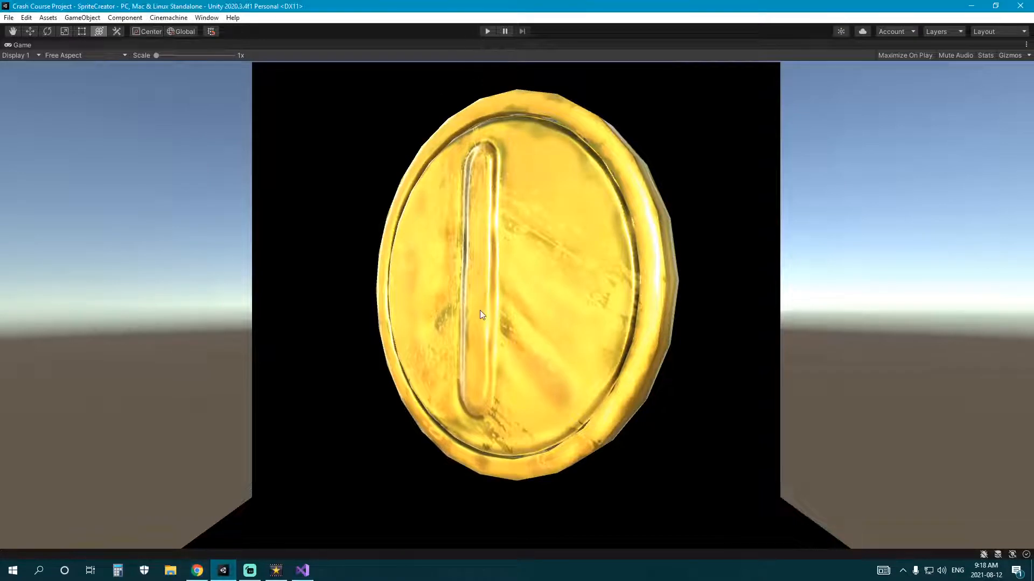
key(shift+space)
click(46, 478)
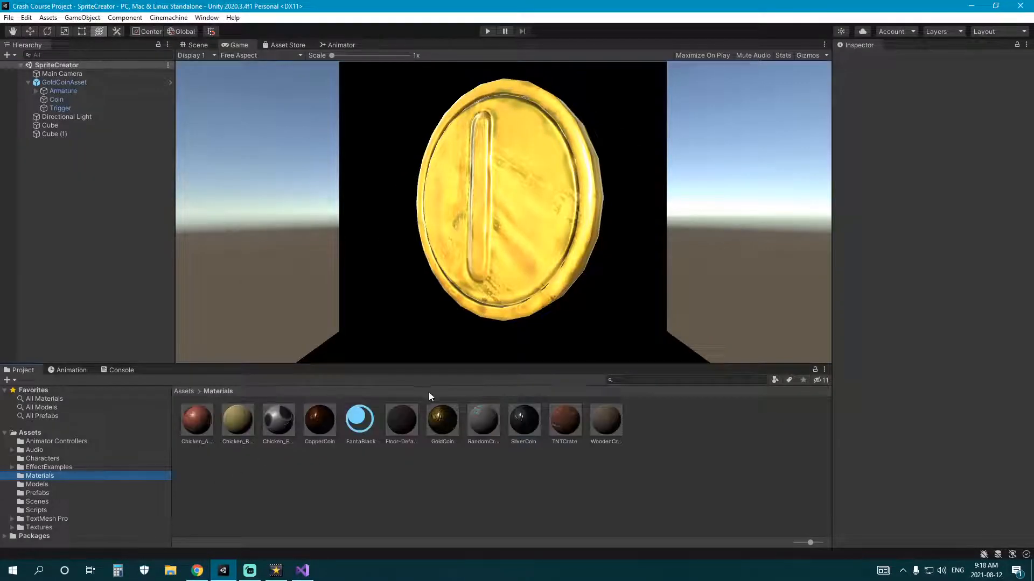
click(524, 431)
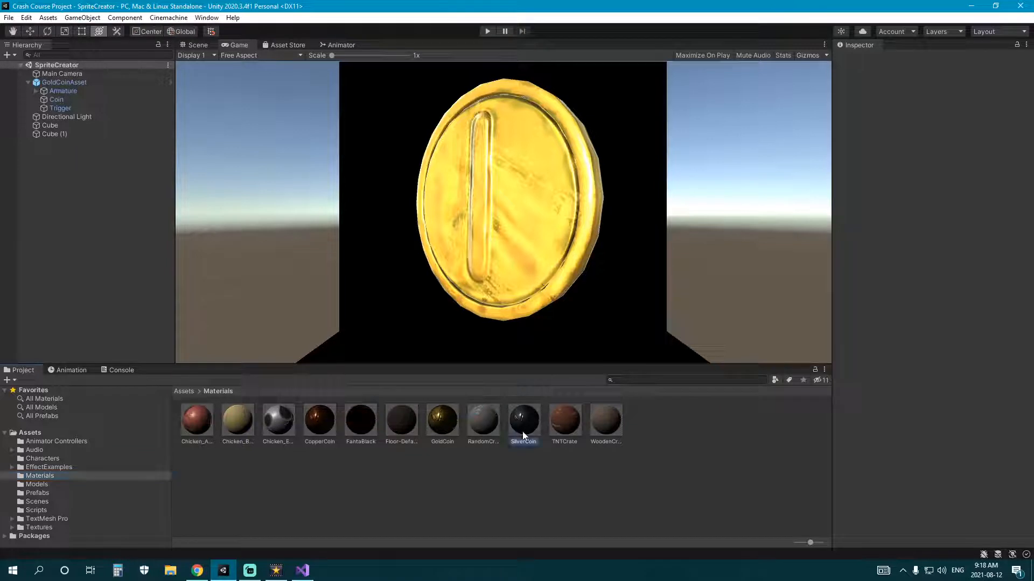
click(196, 48)
drag(523, 423, 492, 229)
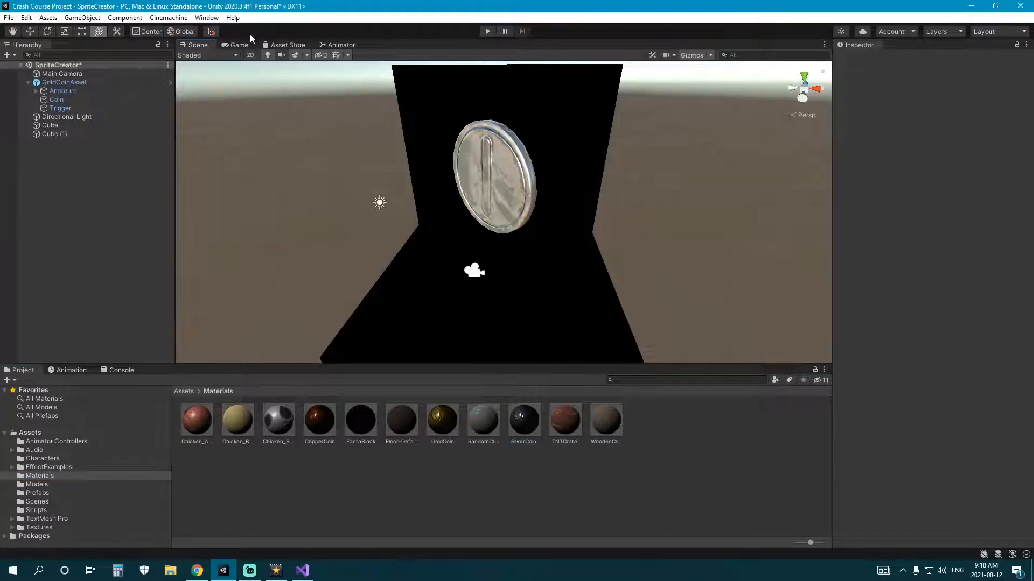
Step: Maximize the Game view and capture the silver coin with its black backdrop using the Snipping Tool
click(236, 45)
key(shift+space)
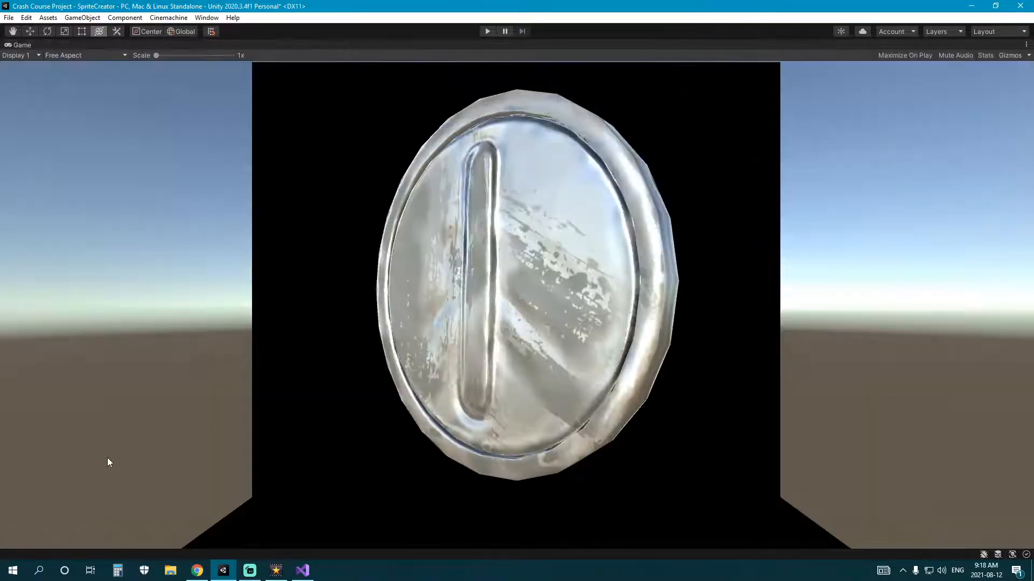
click(49, 572)
text(Snip)
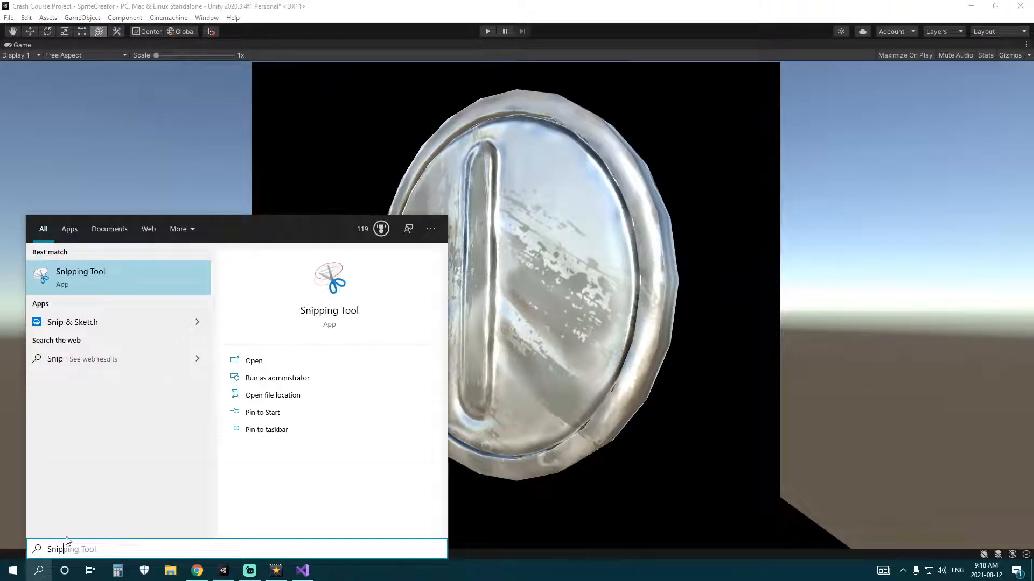
key(Return)
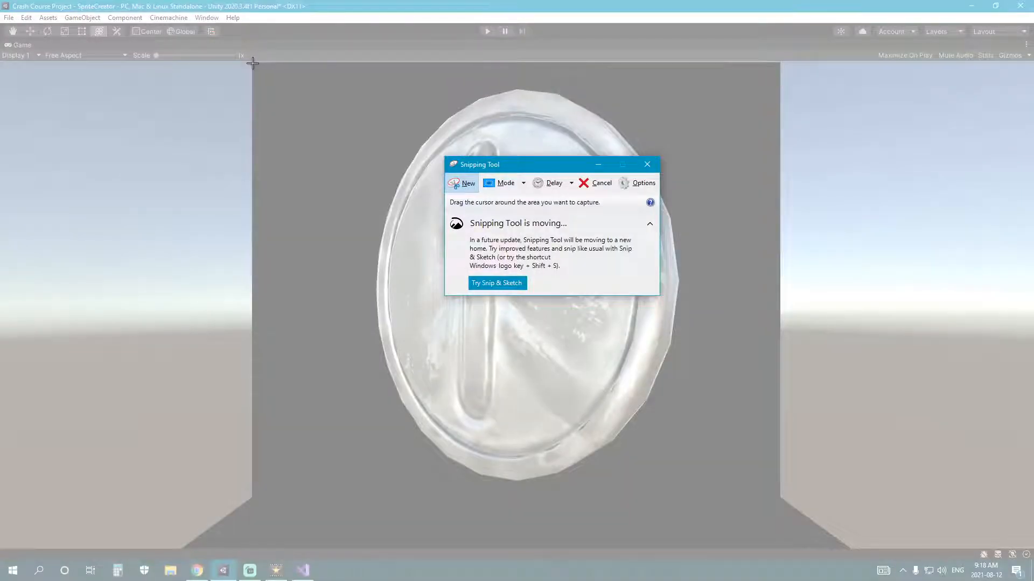
drag(252, 63, 779, 498)
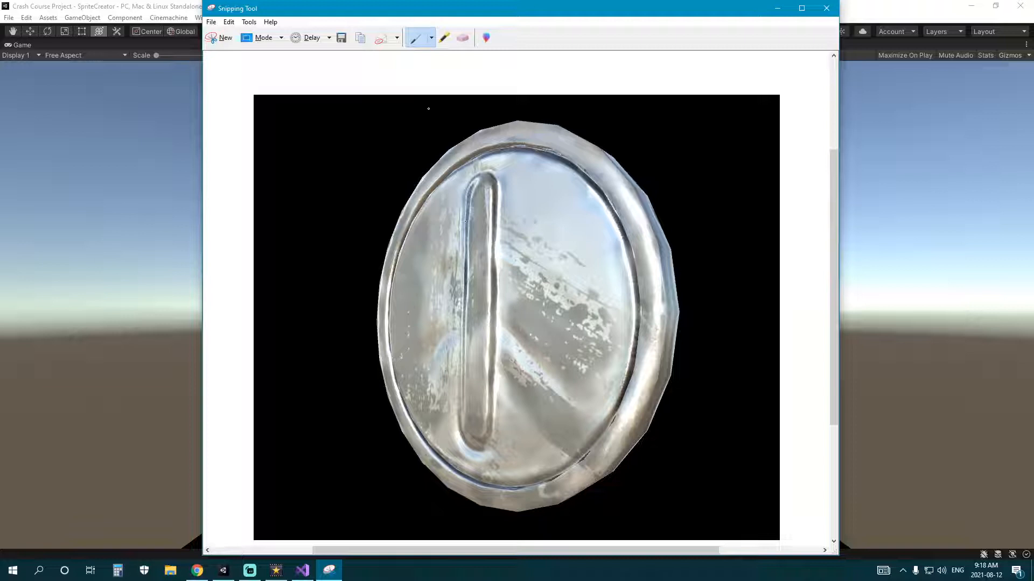
Step: Return to Unity's full editor layout and apply the CopperCoin material to the coin in the scene
click(825, 7)
key(shift+space)
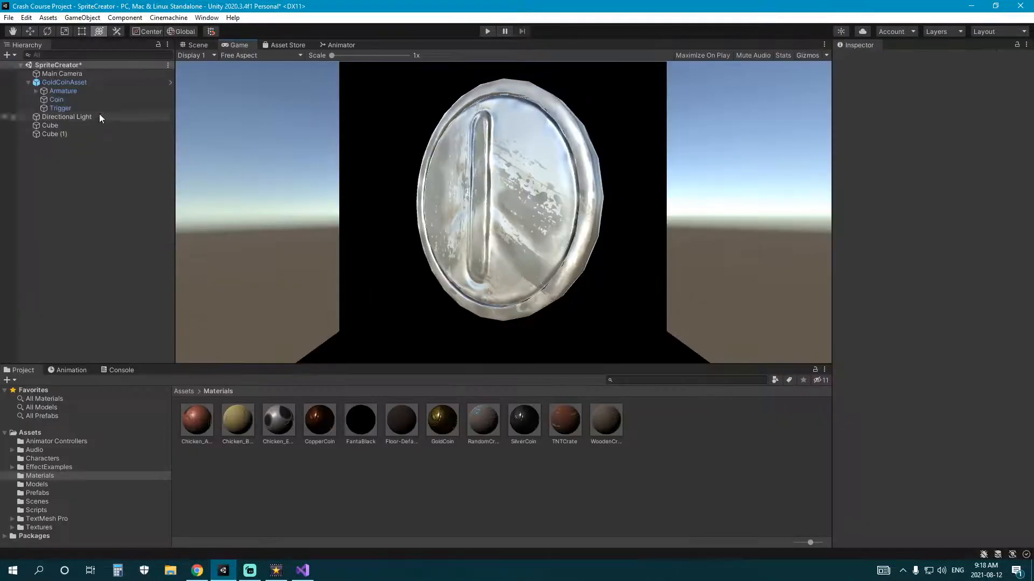
click(198, 45)
drag(320, 416, 486, 190)
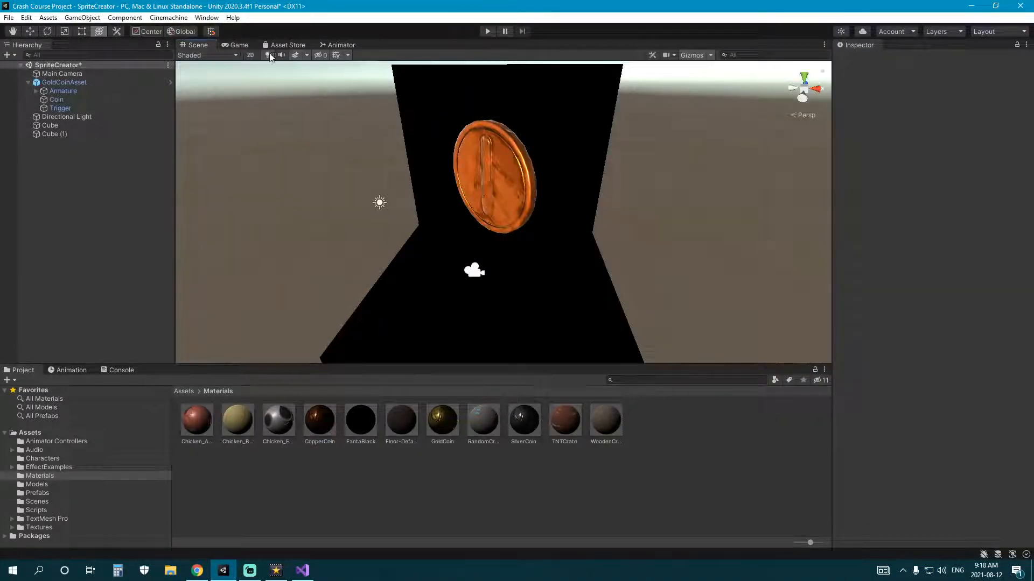
Step: Maximize the Game view and capture the copper coin with only its black backdrop using the Snipping Tool
key(ctrl+2)
key(shift+space)
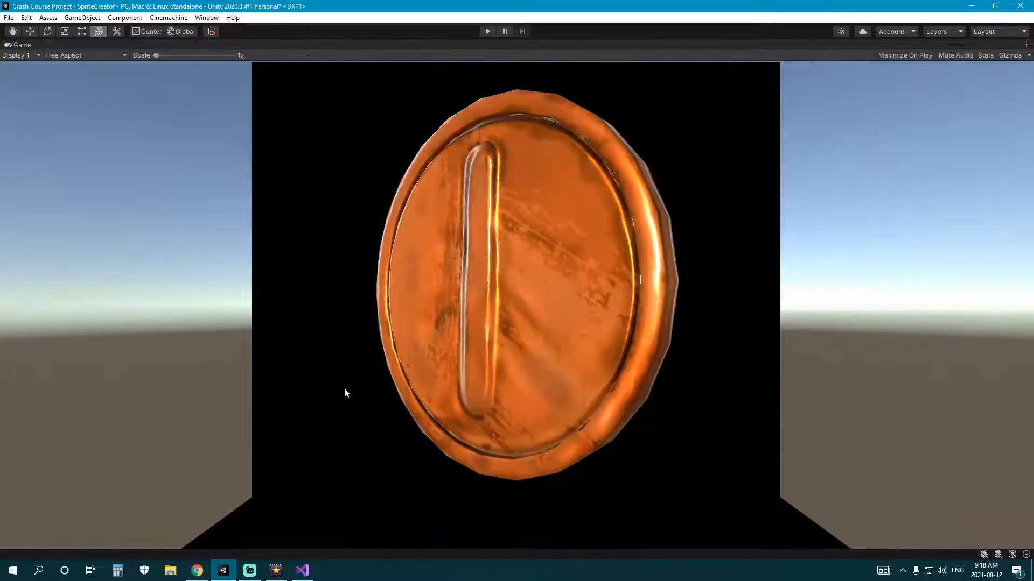
click(46, 572)
text(Snip)
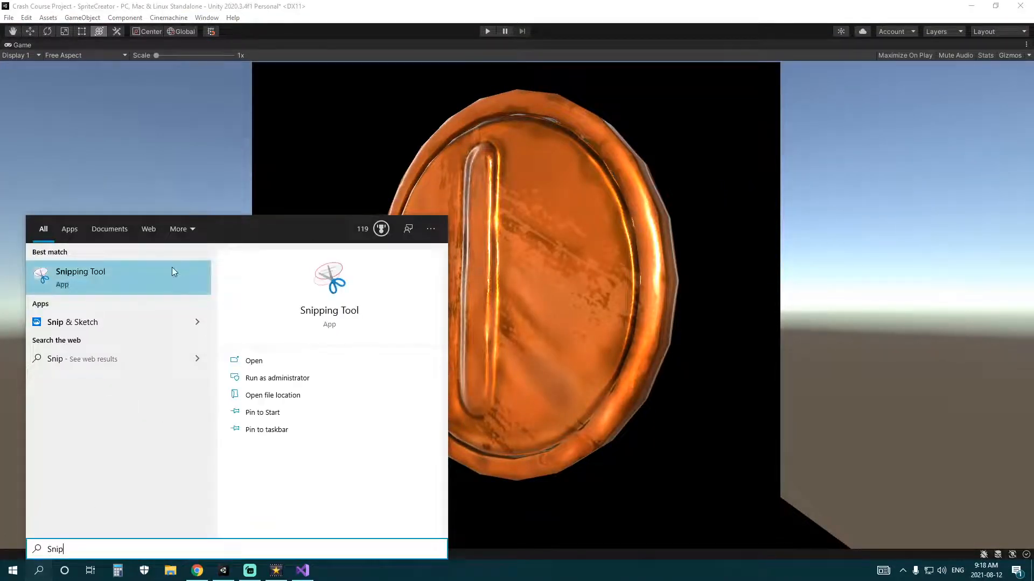
click(172, 271)
click(464, 183)
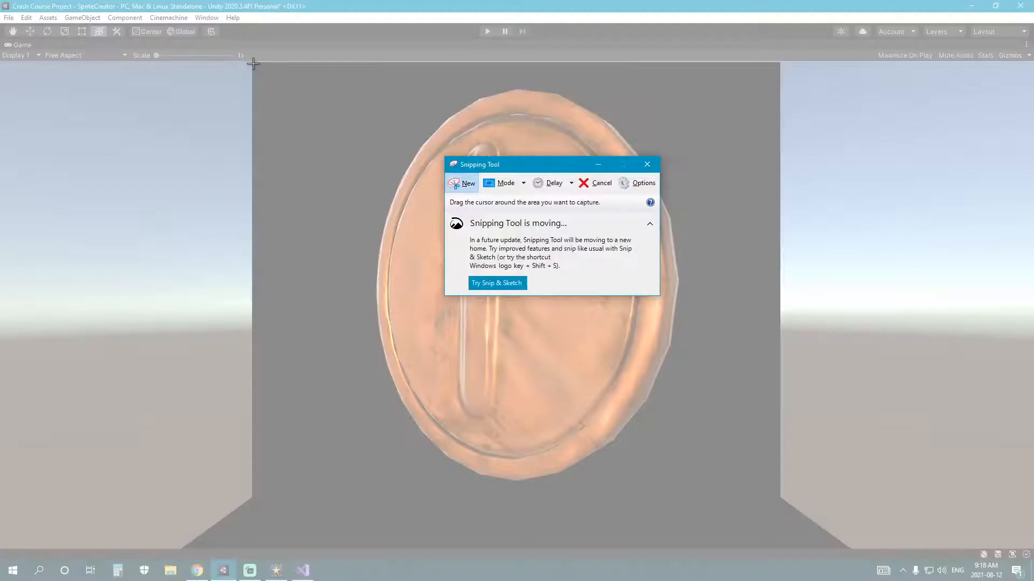
drag(253, 64, 780, 548)
Step: Save the copper coin snip to the Desktop as a PNG named CopperCoinIcon
key(ctrl+s)
text(Cl)
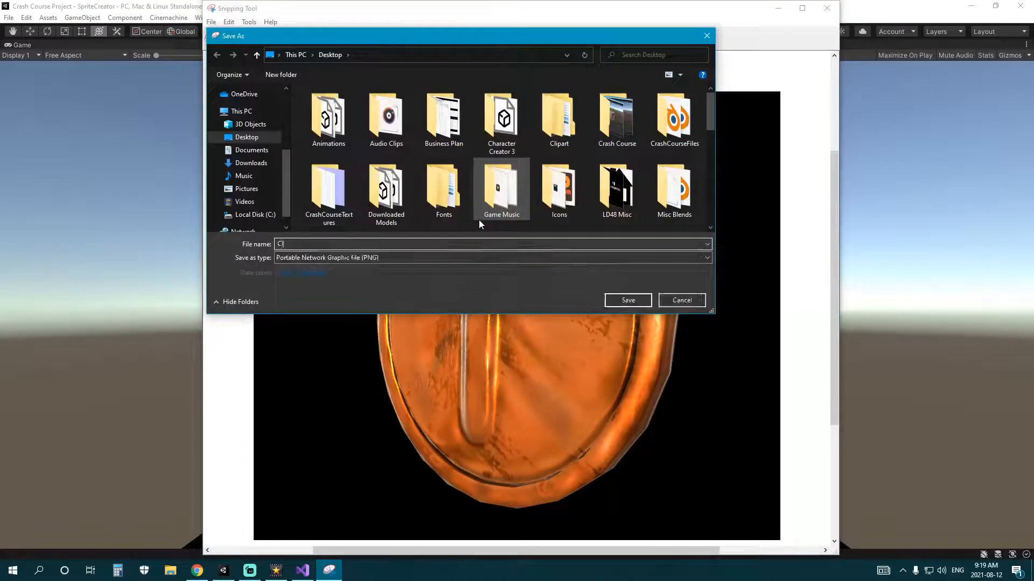
key(BackSpace)
text(opperC)
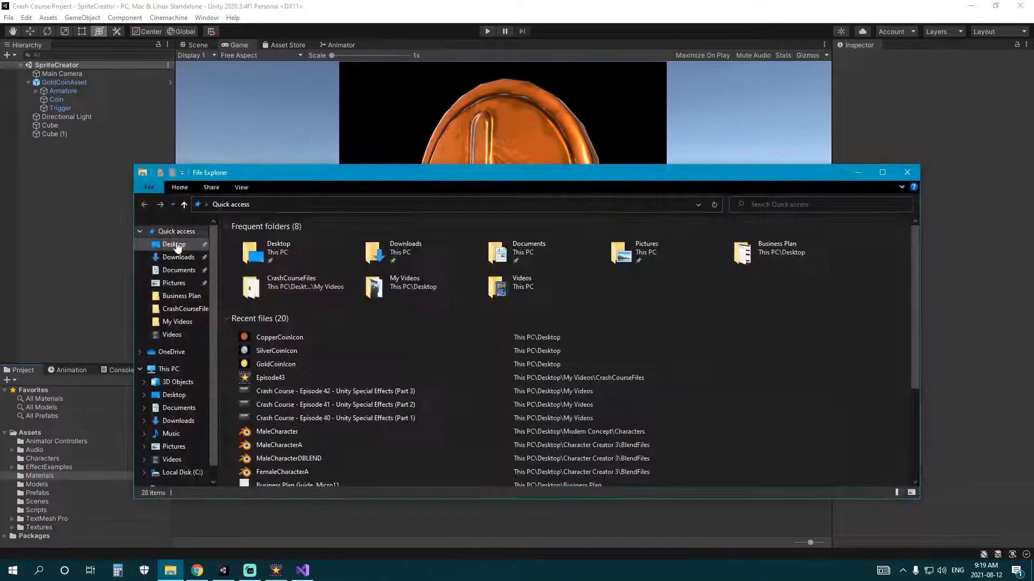
Step: Find GoldCoinIcon in the Desktop folder, open it with GIMP, and dismiss the About GIMP dialog
click(174, 244)
scroll(387, 328, down, 3)
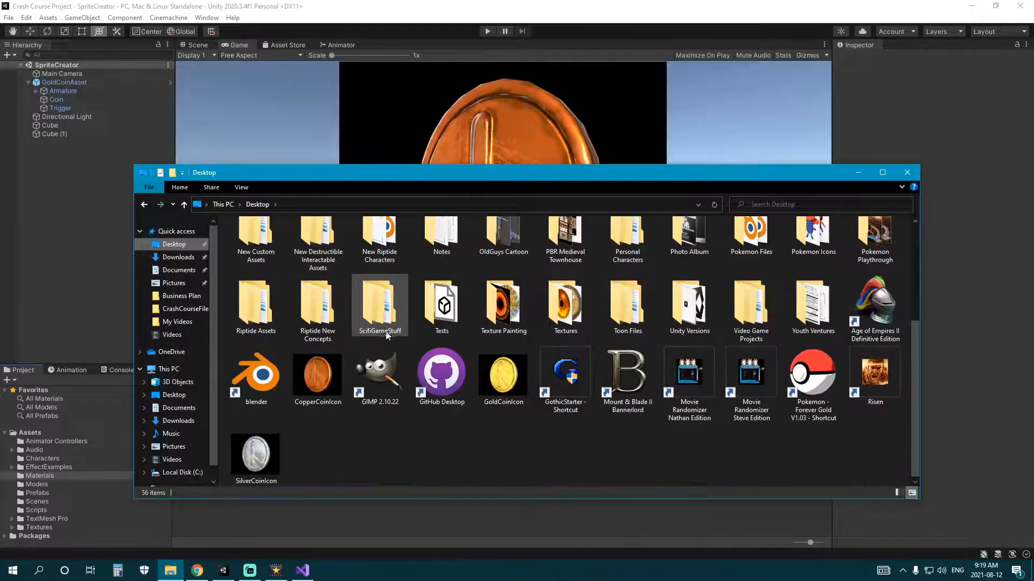
click(501, 379)
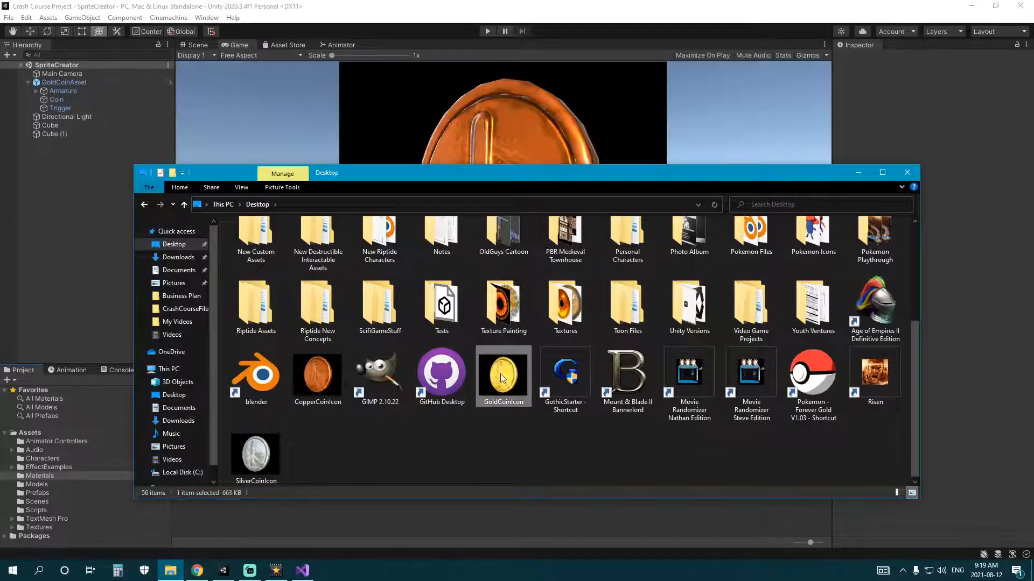
right_click(500, 379)
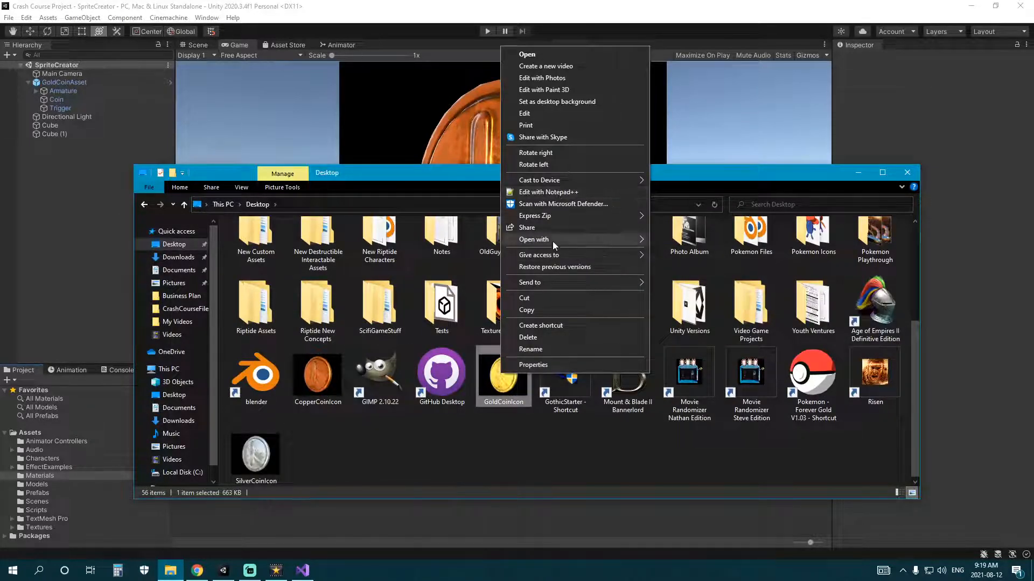
mouse_move(553, 241)
click(709, 249)
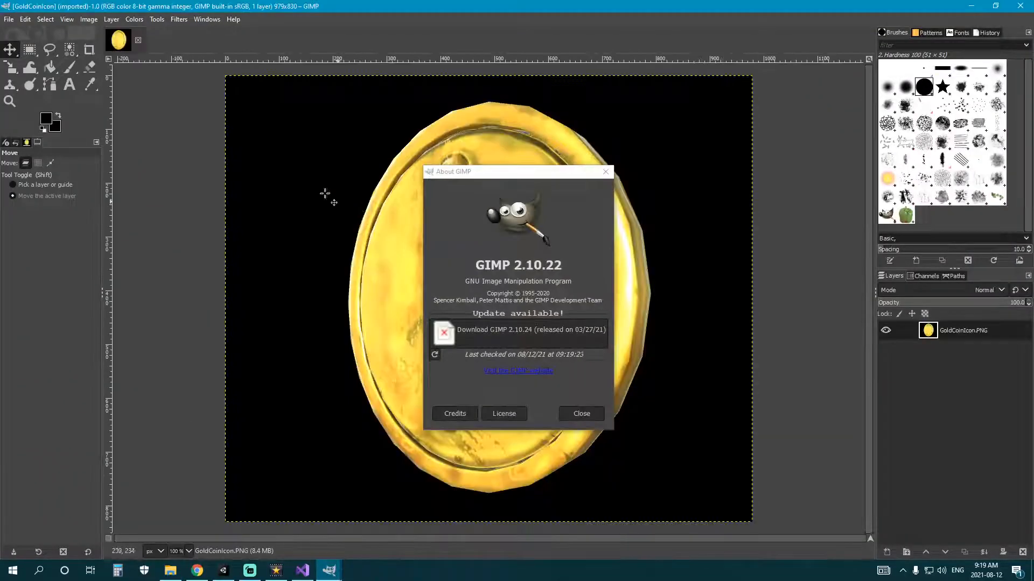
click(605, 171)
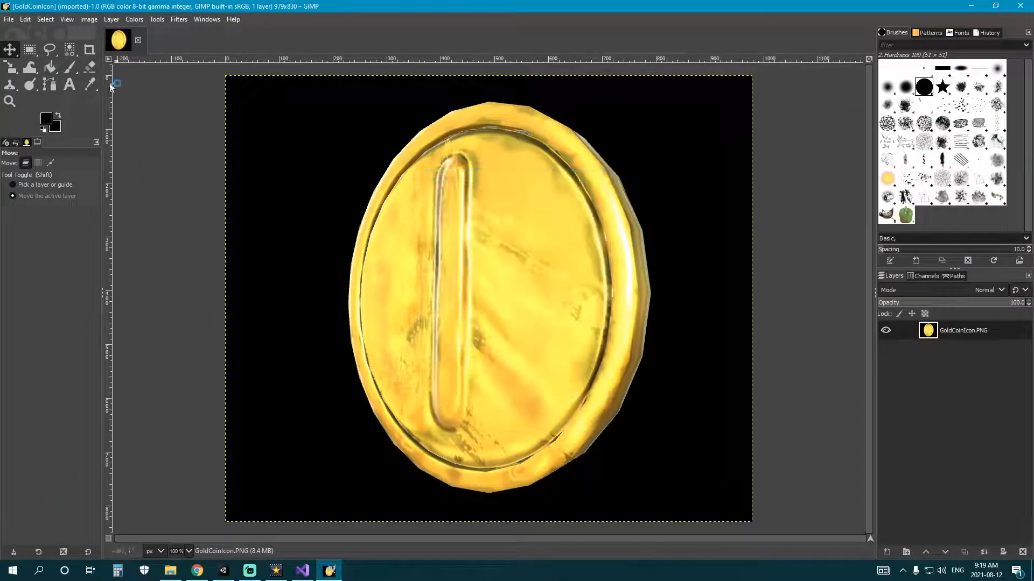
Step: Select the black backdrop around the gold coin with Select by Color, adjusting the threshold to spare the coin, and clear it to transparency
click(73, 52)
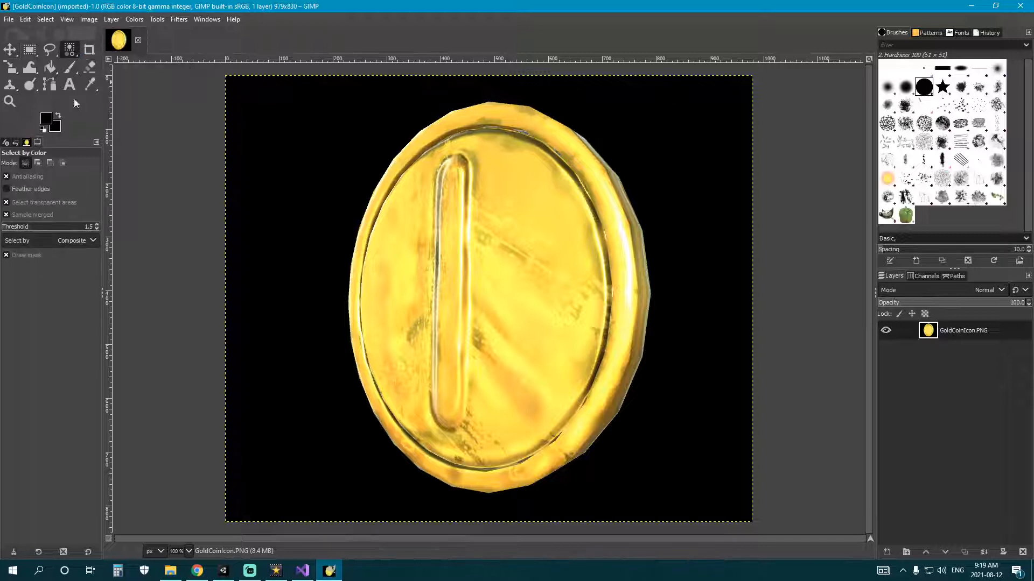
click(289, 146)
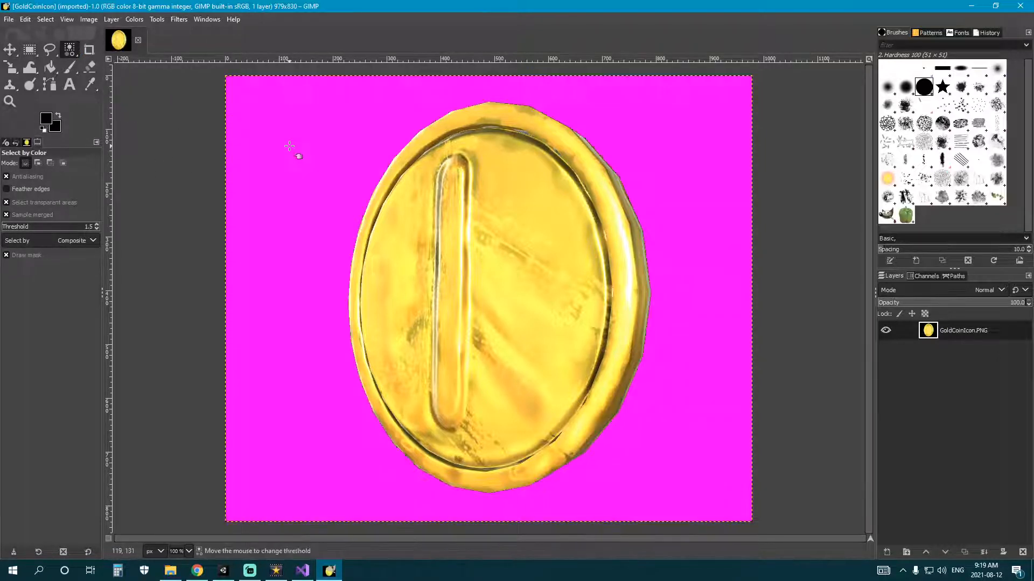
drag(278, 157, 342, 211)
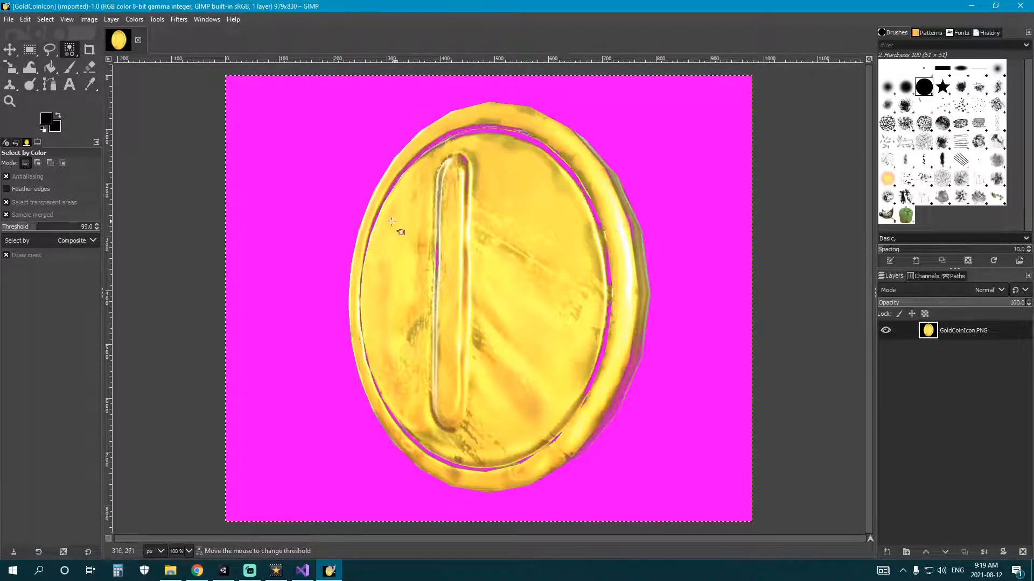
drag(333, 267, 271, 192)
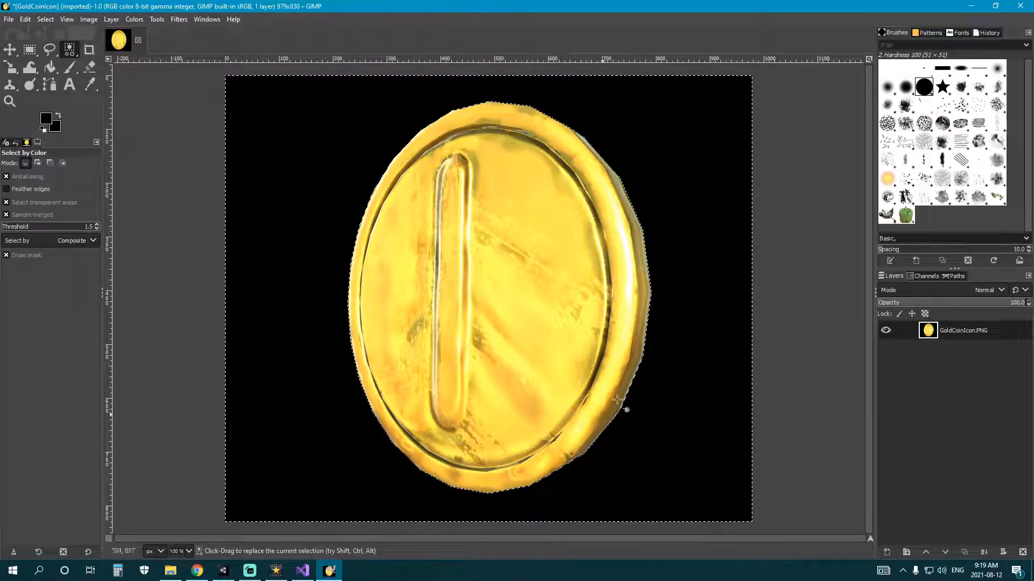
click(292, 233)
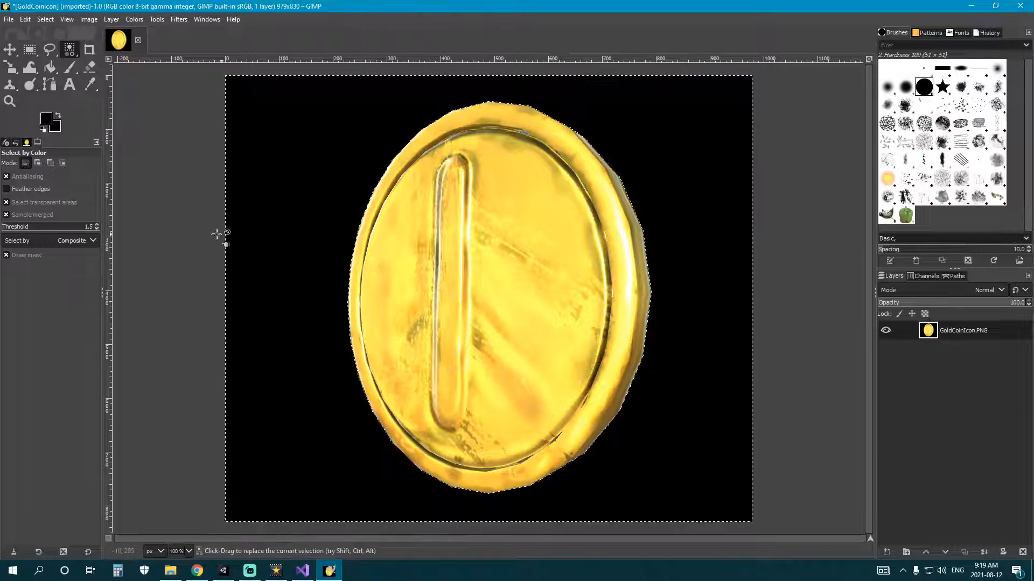
drag(302, 214, 302, 213)
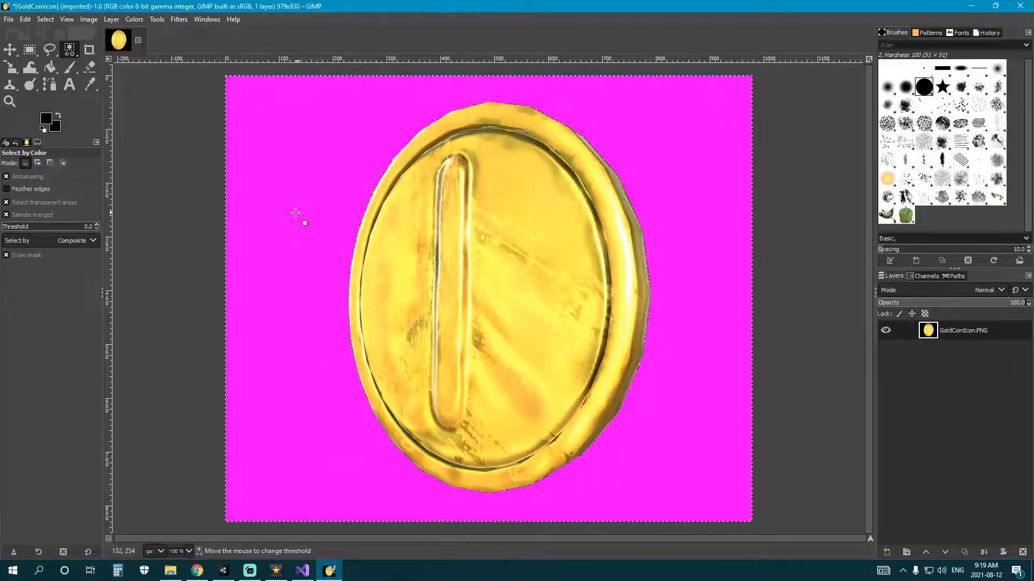
drag(244, 227, 180, 236)
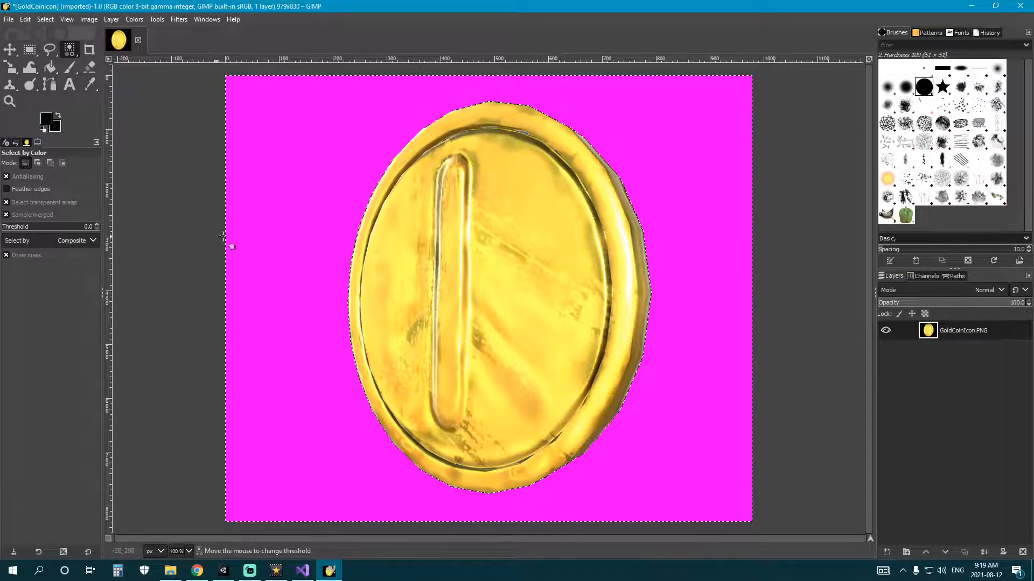
drag(511, 246, 530, 246)
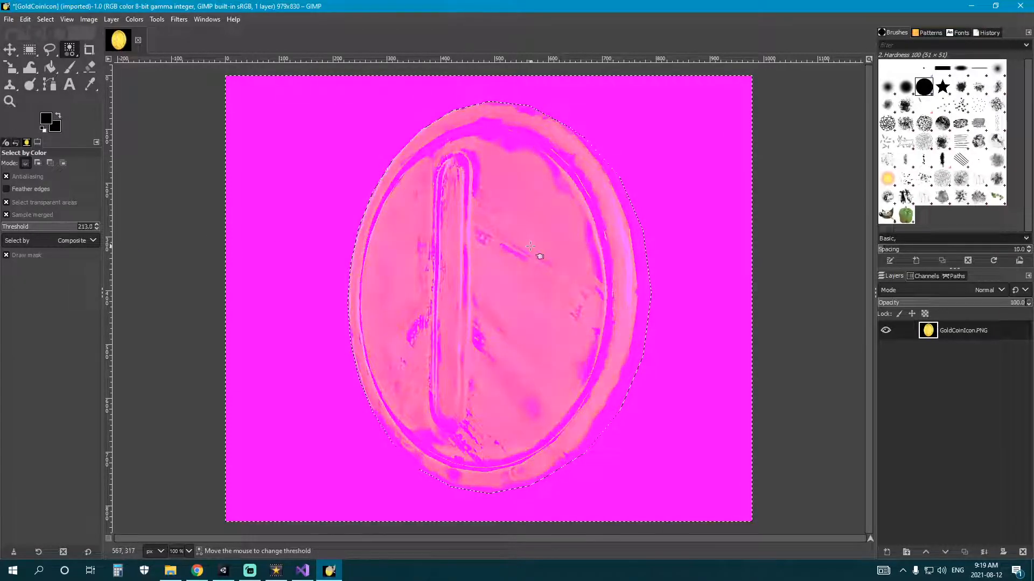
drag(460, 248, 429, 249)
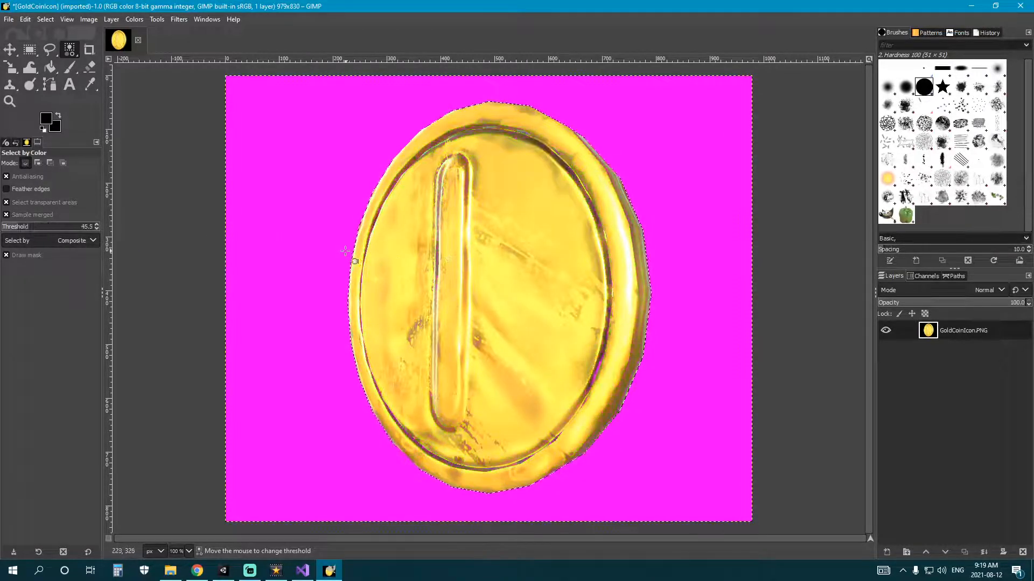
drag(345, 251, 338, 251)
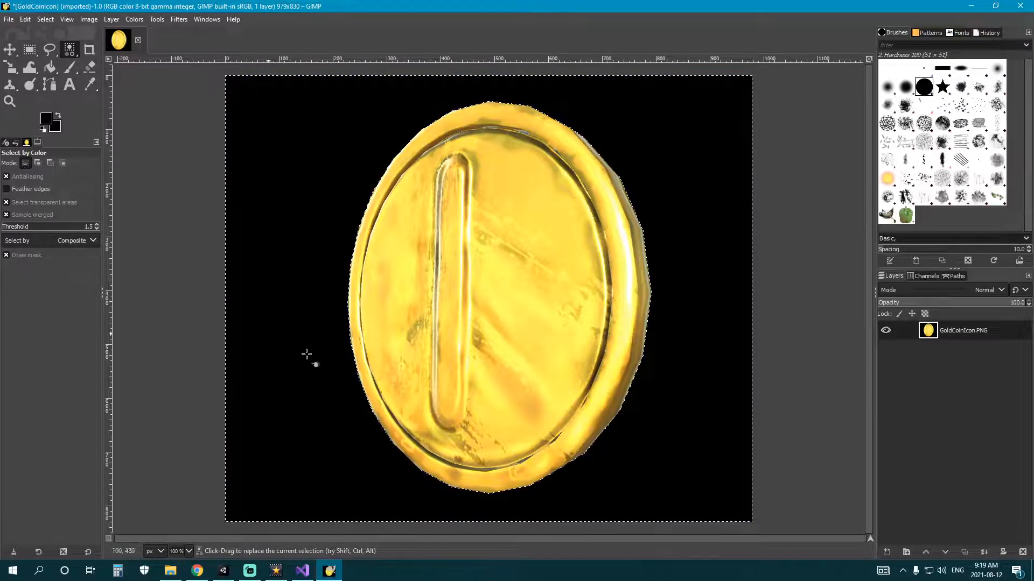
click(25, 19)
click(43, 203)
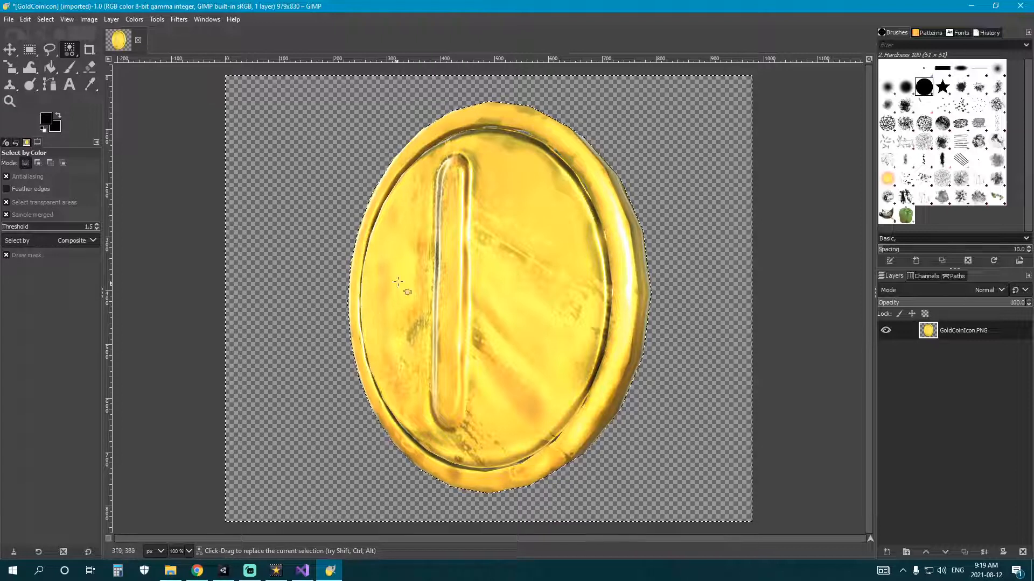
click(88, 19)
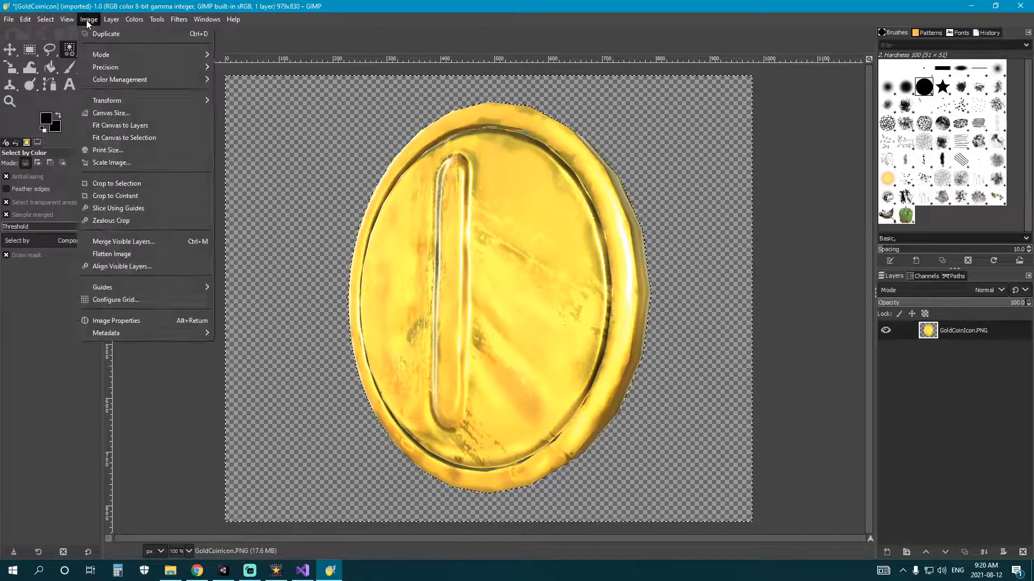
mouse_move(156, 143)
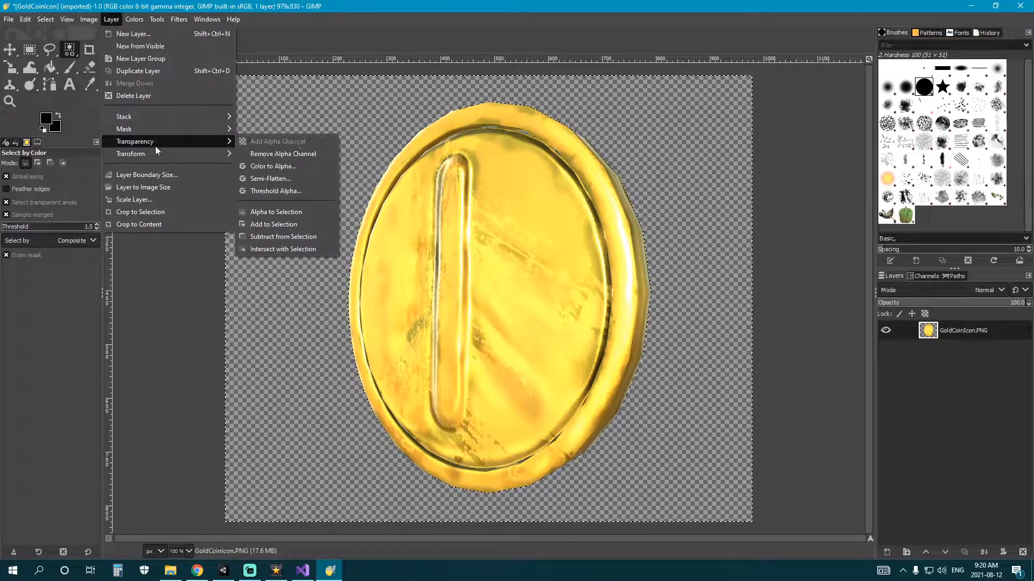
click(157, 370)
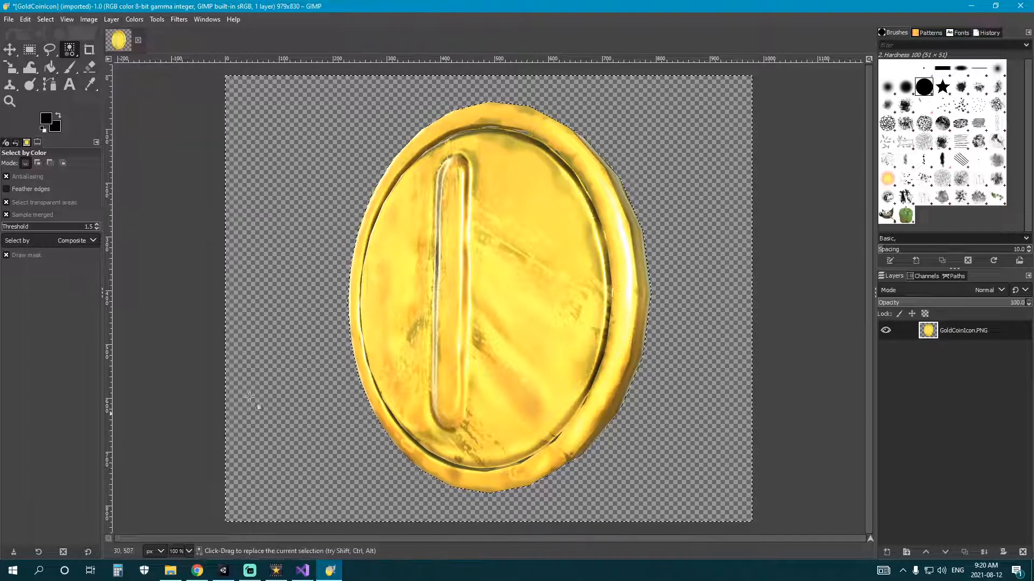
Step: Drop the backdrop selection and set the Eraser size to 73 for cleaning up around the gold coin
click(45, 18)
click(57, 46)
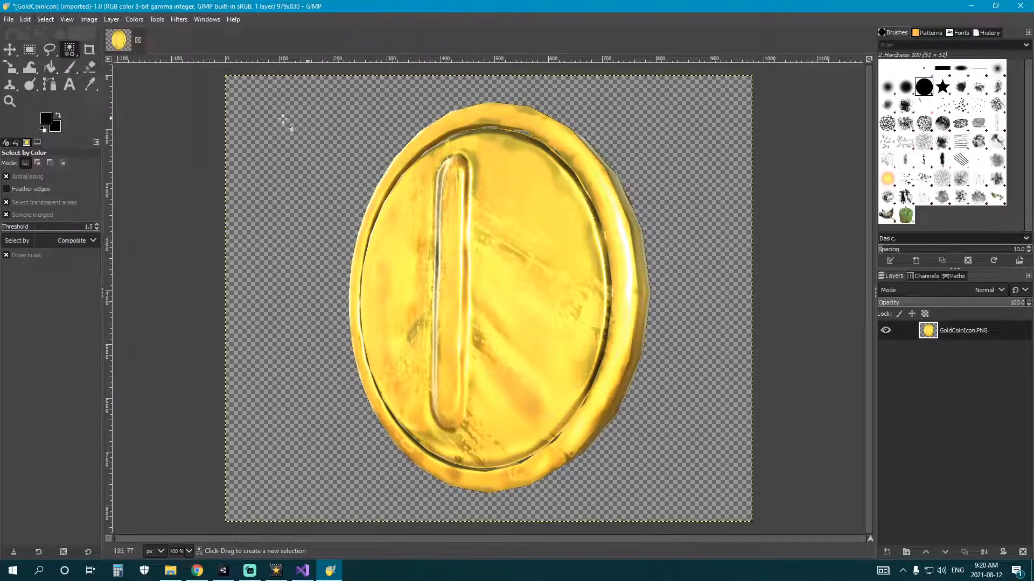
click(90, 66)
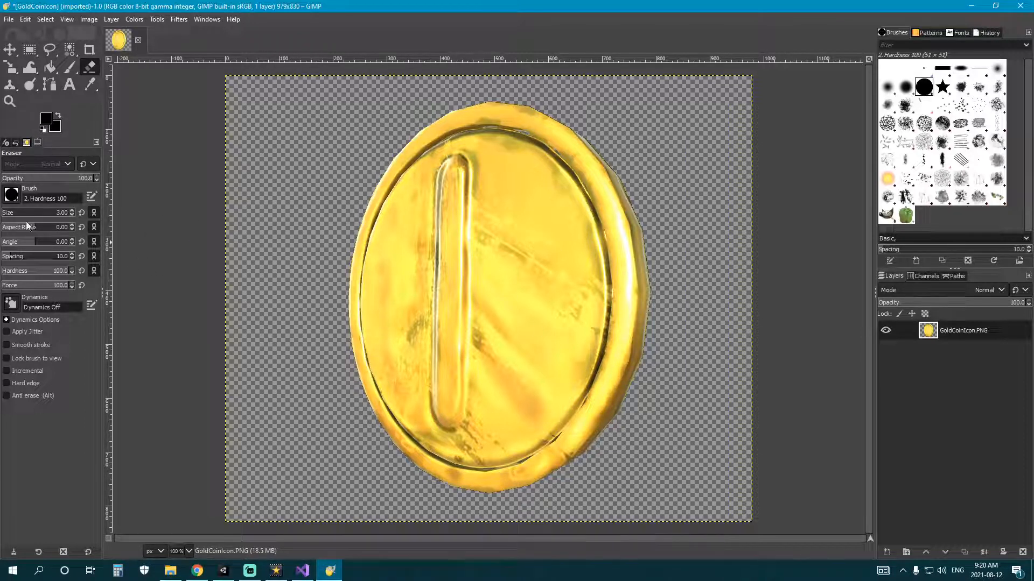
drag(3, 216, 8, 214)
click(15, 214)
Step: Export the transparent gold coin to the Desktop as GoldCoinIcon.PNG, replacing the existing file and keeping the PNG options as they are
click(24, 19)
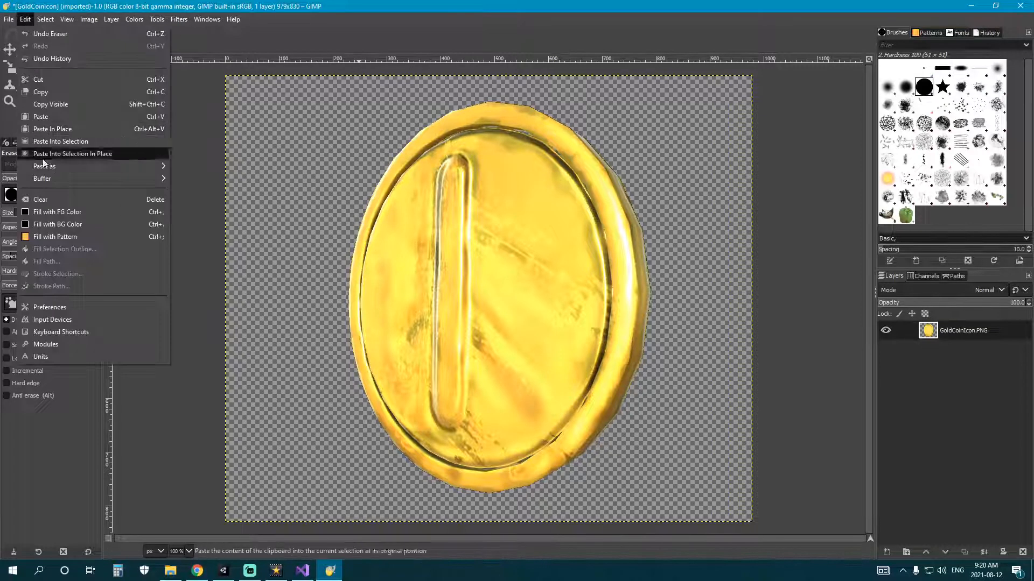
mouse_move(9, 20)
click(32, 187)
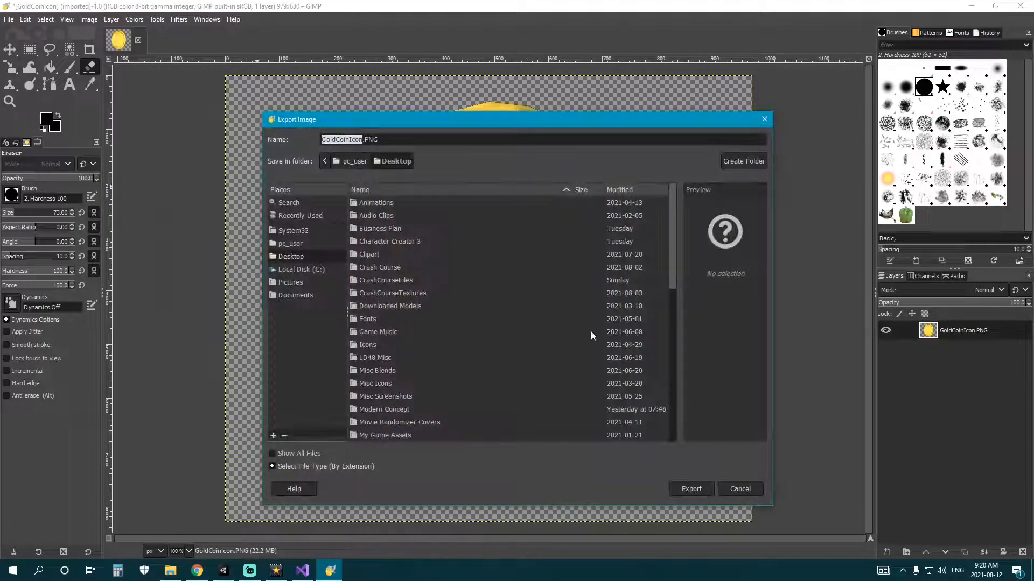
click(695, 487)
click(547, 357)
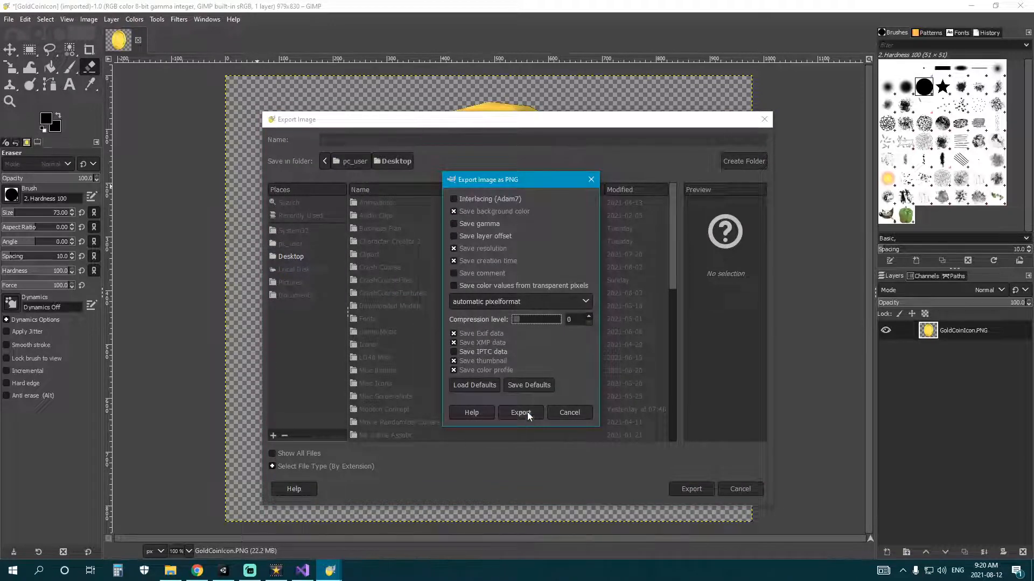
click(518, 412)
Step: Open SilverCoinIcon.PNG from the Desktop, clear its black backdrop to transparency, and dismiss the selection
click(8, 19)
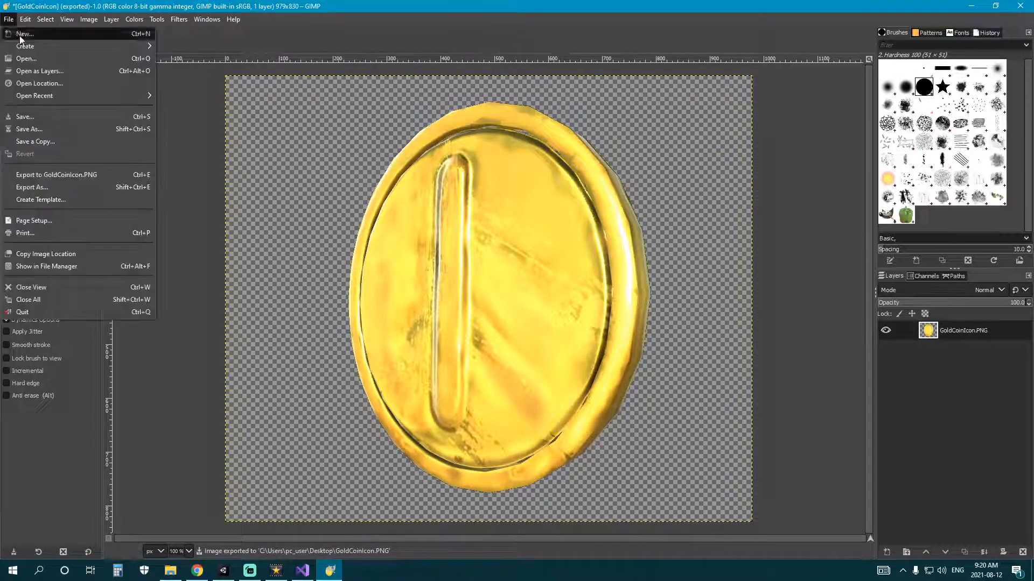
click(33, 60)
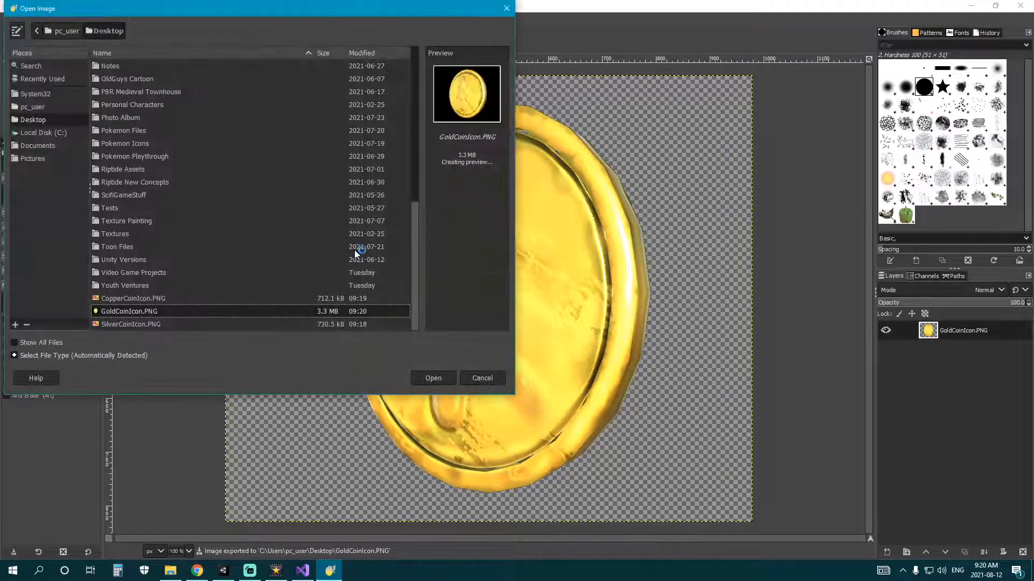
double_click(138, 325)
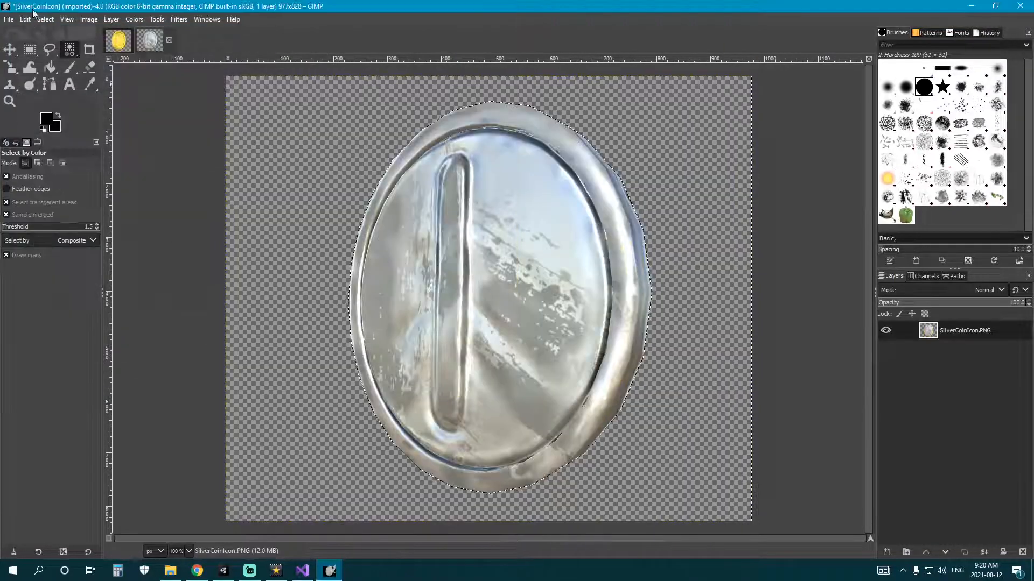
click(45, 18)
click(59, 82)
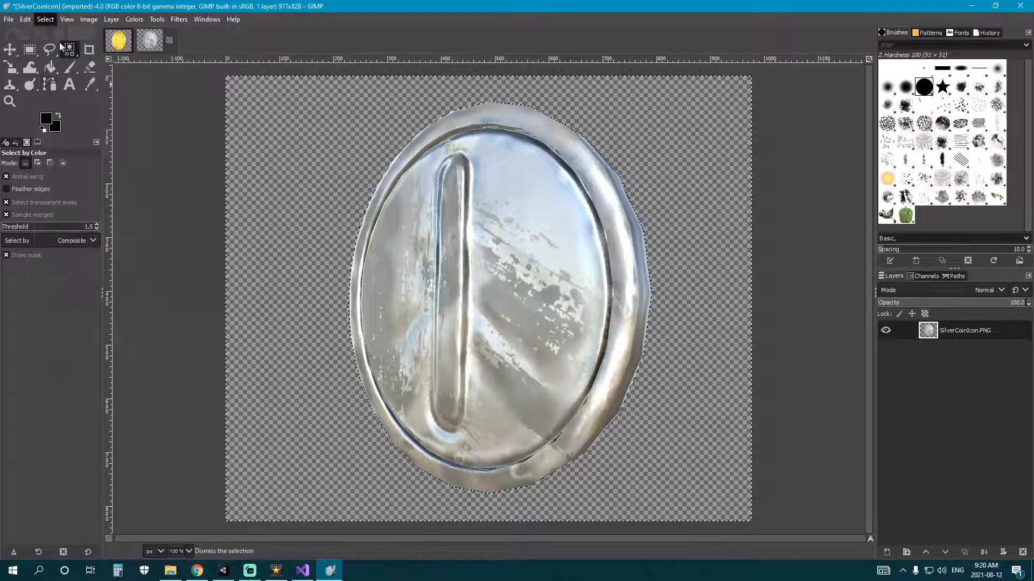
Step: Export the transparent copper coin over CopperCoinIcon.PNG on the Desktop, then switch to Unity and bring up the Desktop folder in File Explorer
click(90, 66)
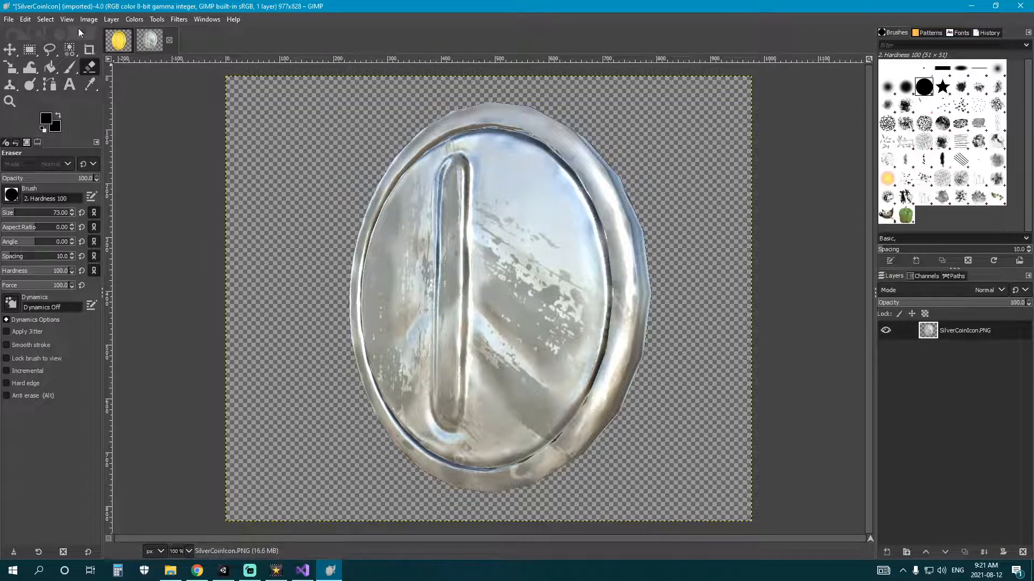
click(9, 20)
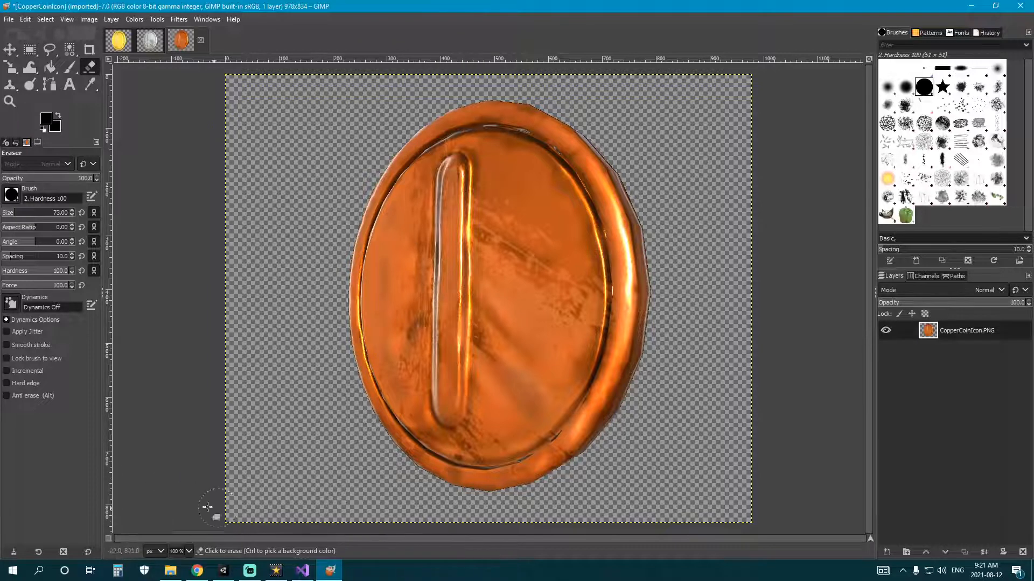
key(ctrl+e)
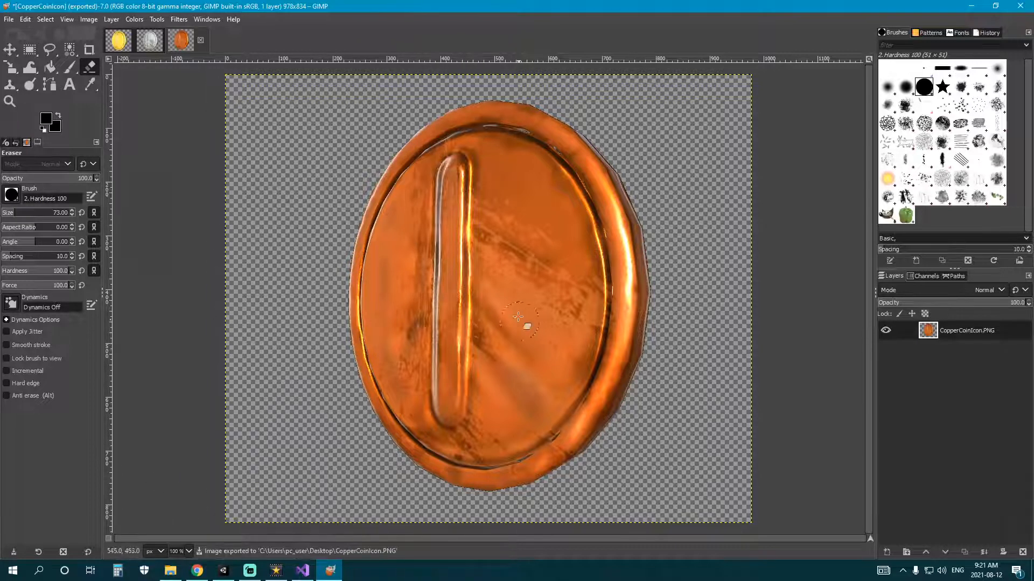
click(223, 571)
click(170, 570)
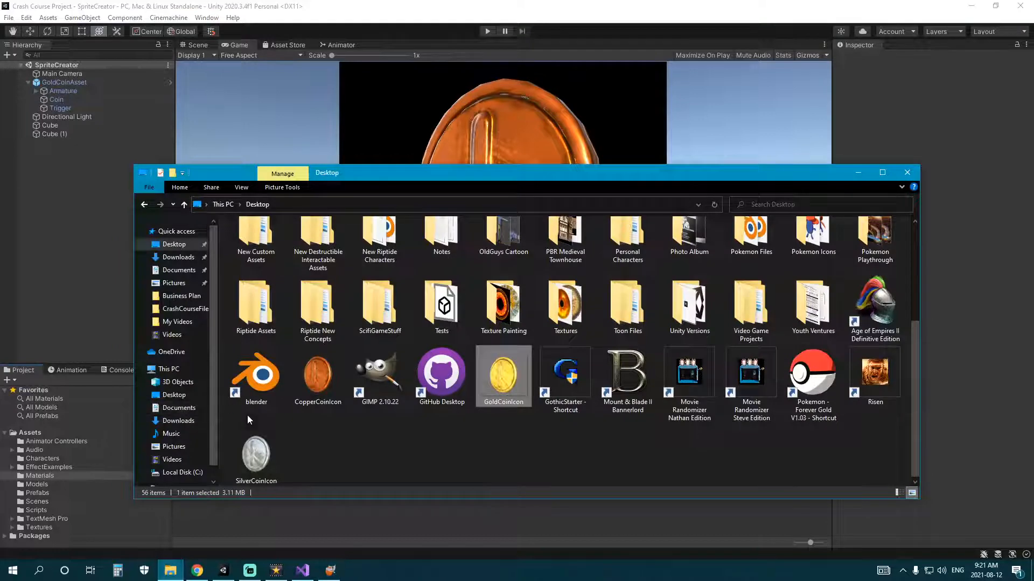
click(43, 433)
click(59, 527)
right_click(277, 489)
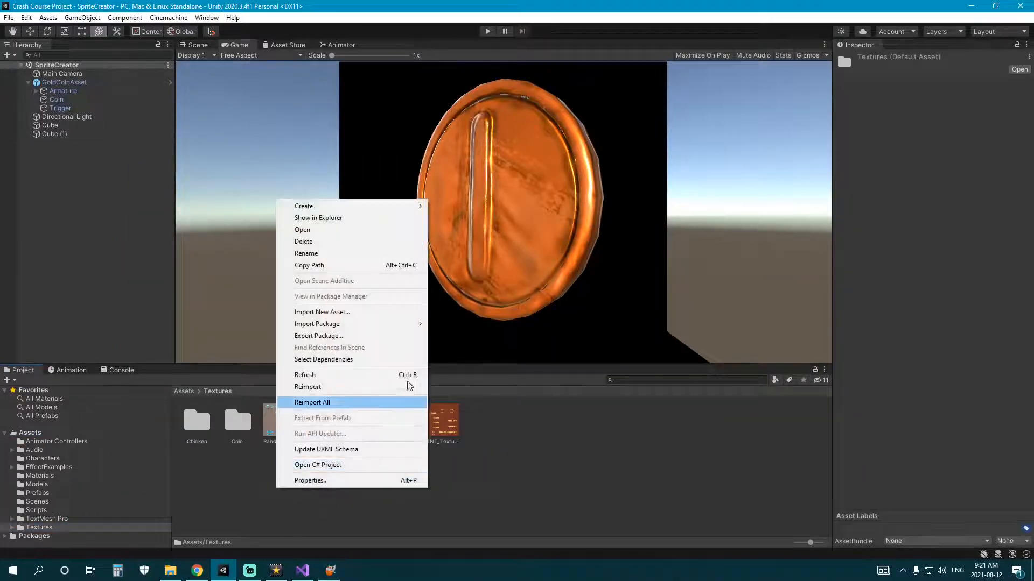
click(178, 442)
Step: Create a folder named UISprites in the project's Assets folder and open it
click(42, 433)
right_click(296, 464)
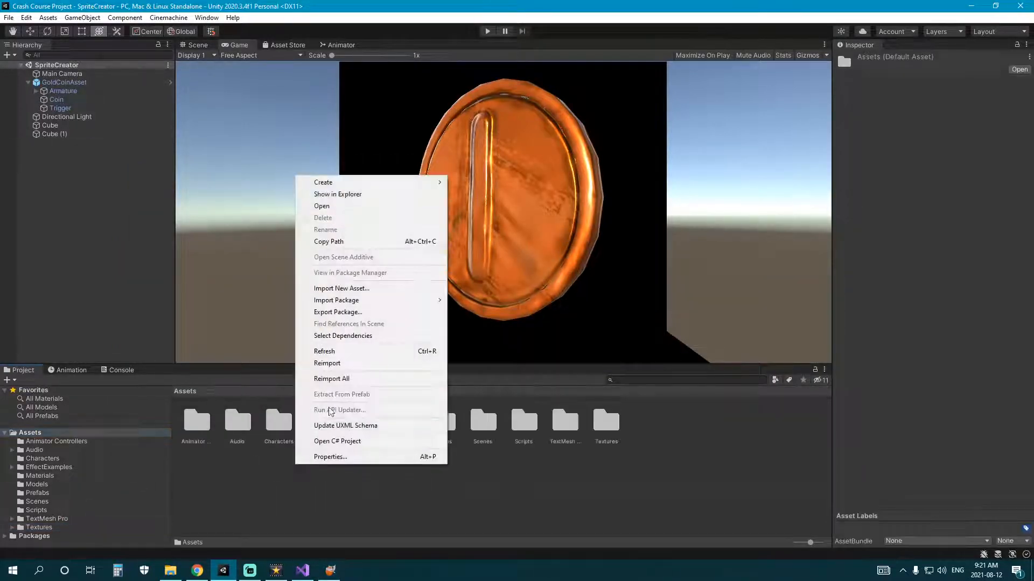
mouse_move(345, 183)
click(500, 122)
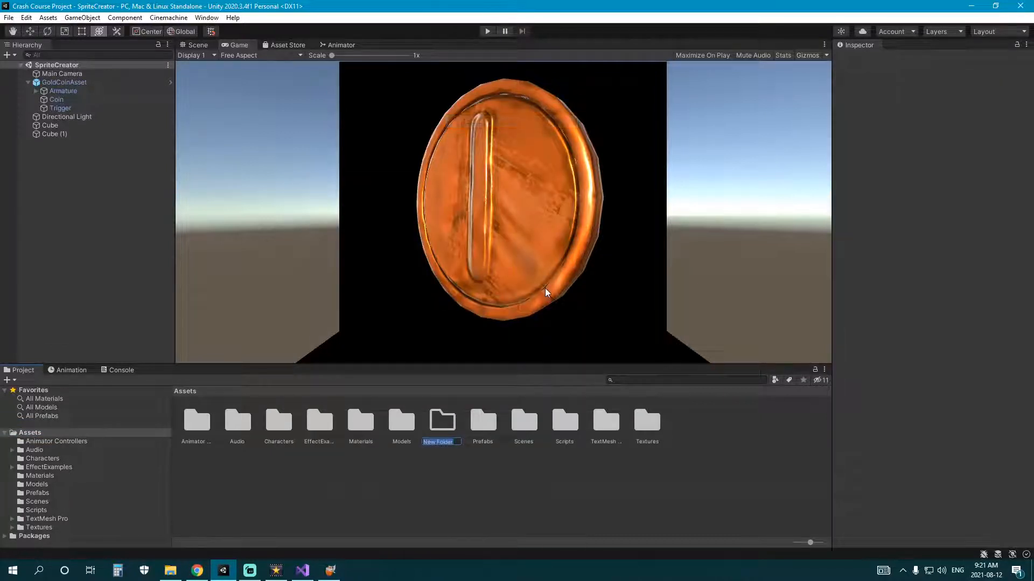
text(UISprites)
key(Return)
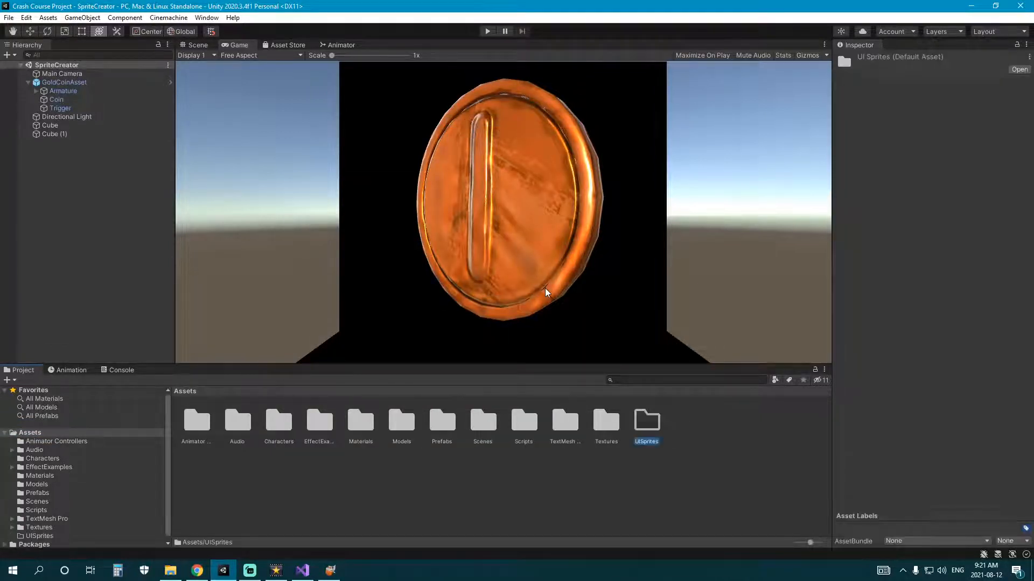
double_click(662, 433)
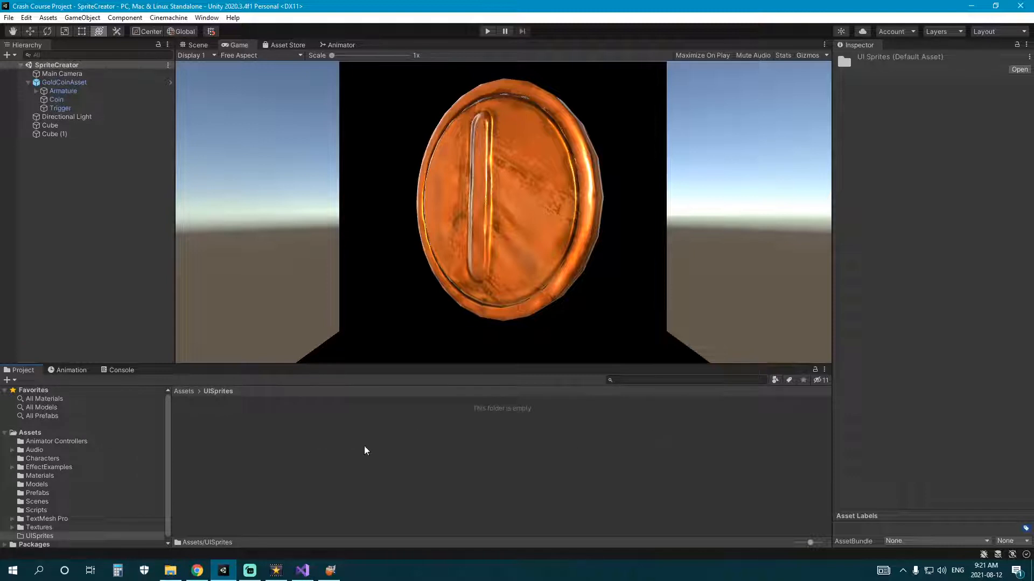
Step: Import SilverCoinIcon, GoldCoinIcon and CopperCoinIcon from the Desktop into the UISprites folder
click(170, 571)
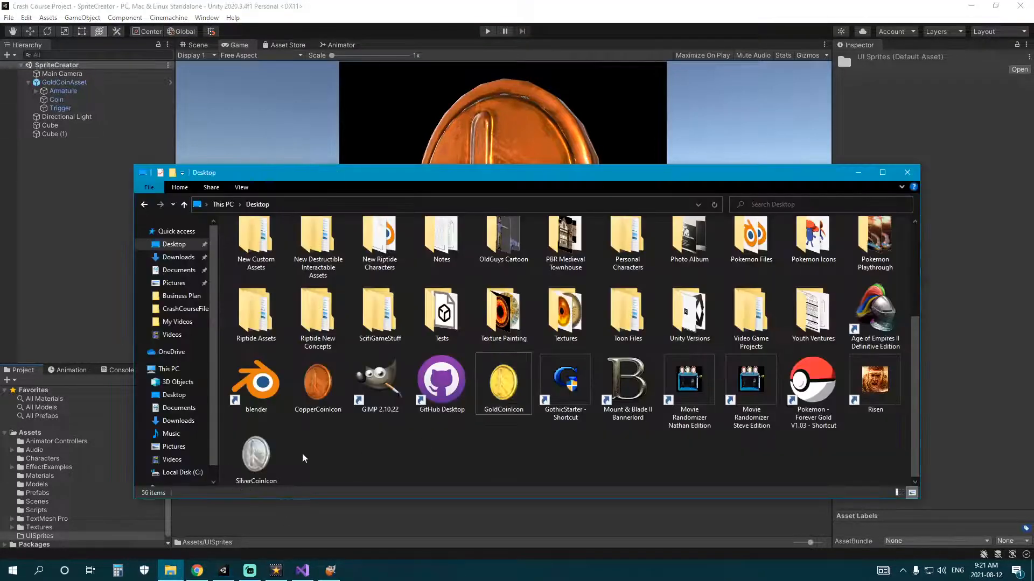
click(257, 457)
ctrl+click(504, 382)
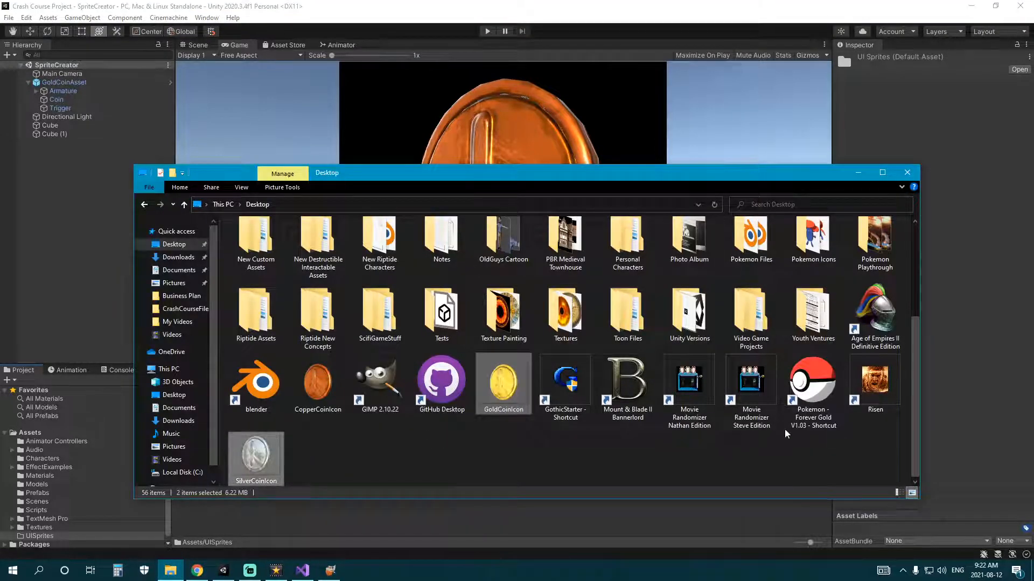
ctrl+click(318, 382)
drag(456, 183, 473, 98)
drag(352, 477, 441, 476)
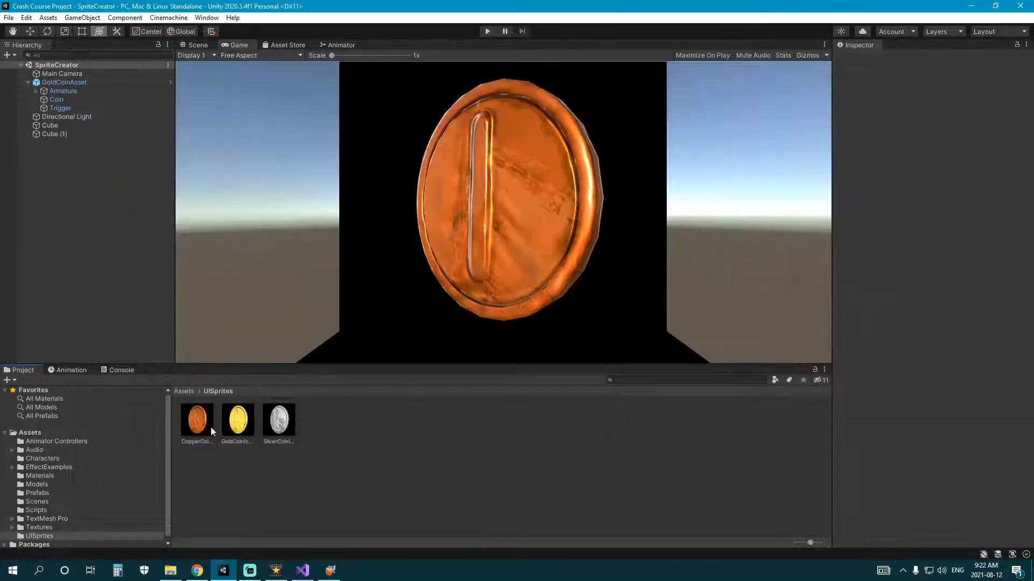
Step: Set the texture type of all three coin icons to Sprite (2D and UI) and apply the import settings
click(198, 423)
key(ctrl+a)
click(943, 90)
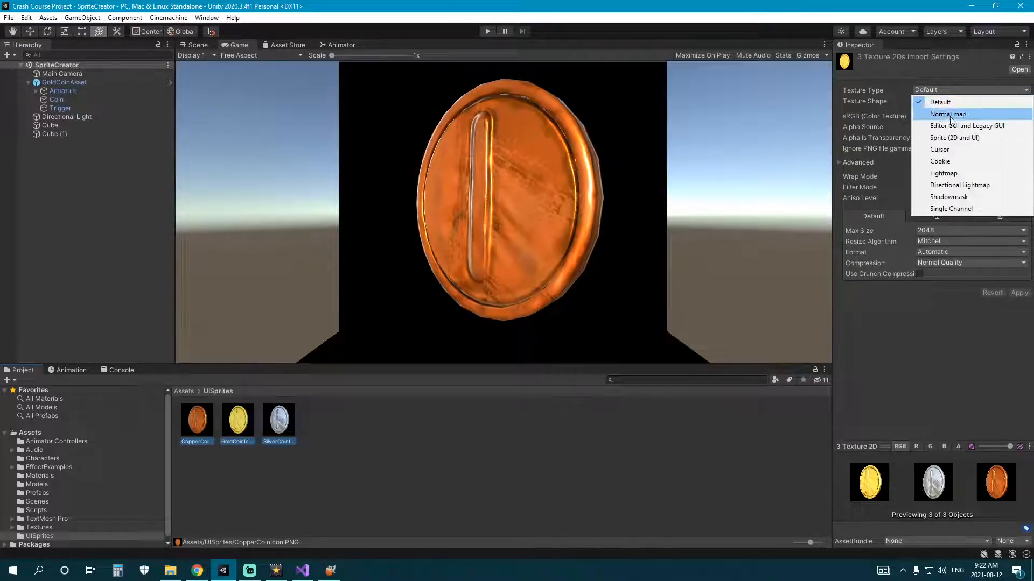
click(952, 139)
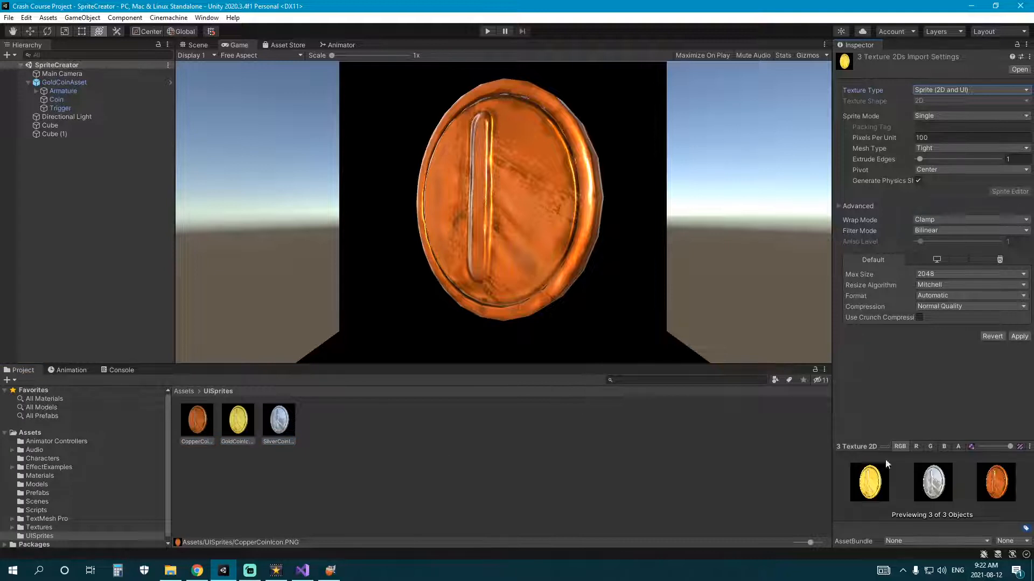
click(1023, 338)
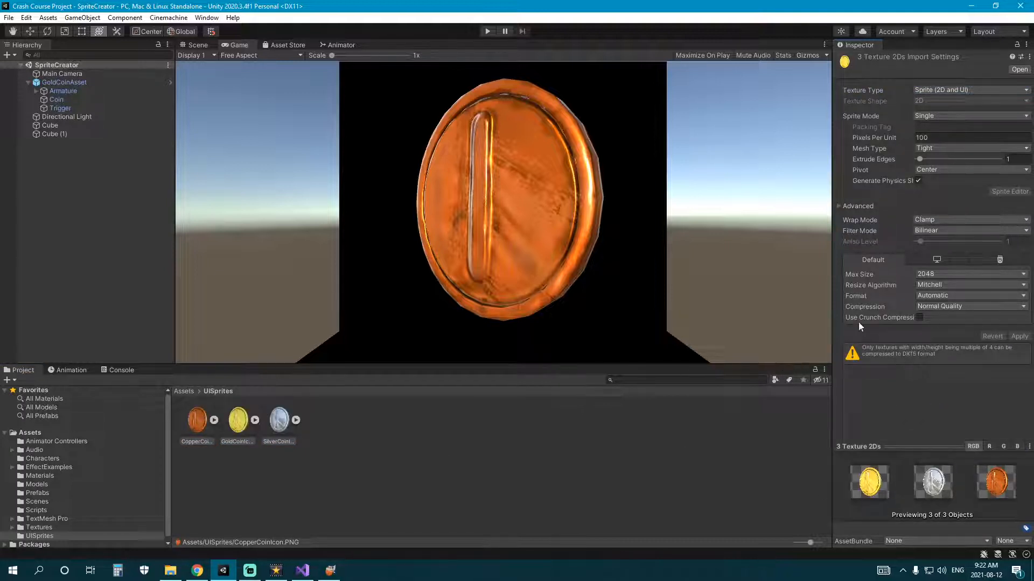
click(587, 444)
Step: Save the SpriteCreator scene and open SampleScene from the Scenes folder
click(197, 45)
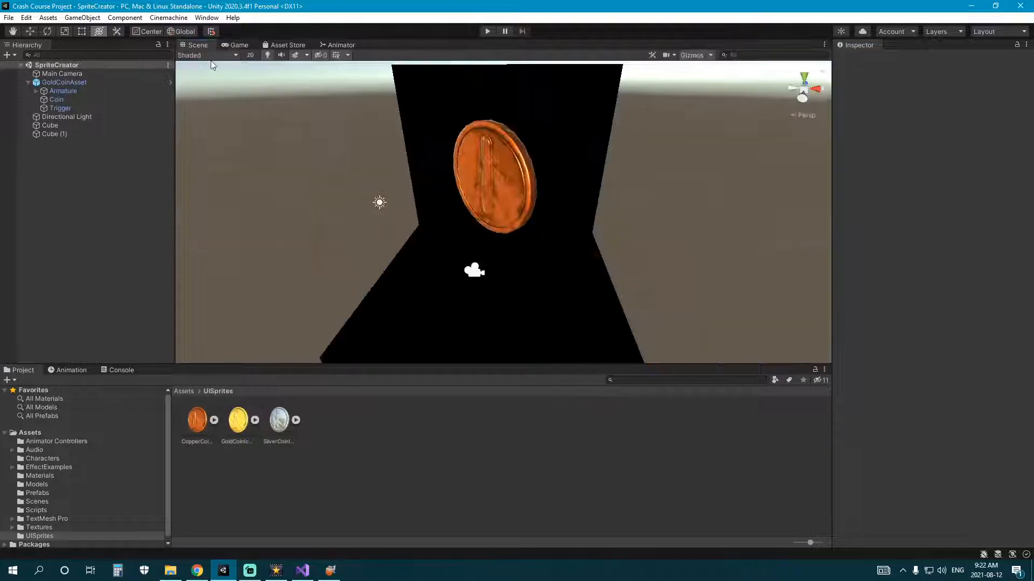
right_drag(401, 186, 492, 223)
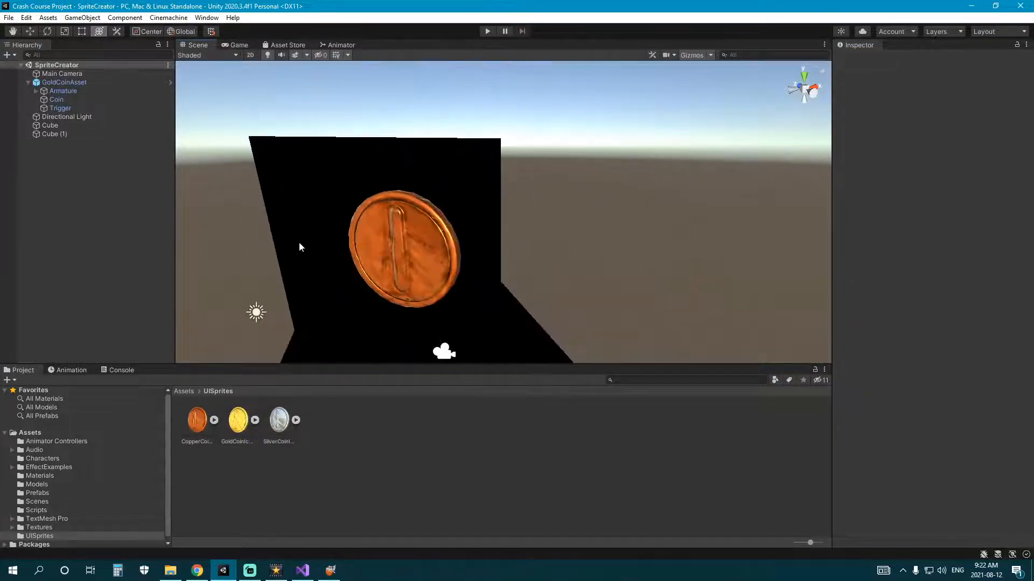
click(69, 509)
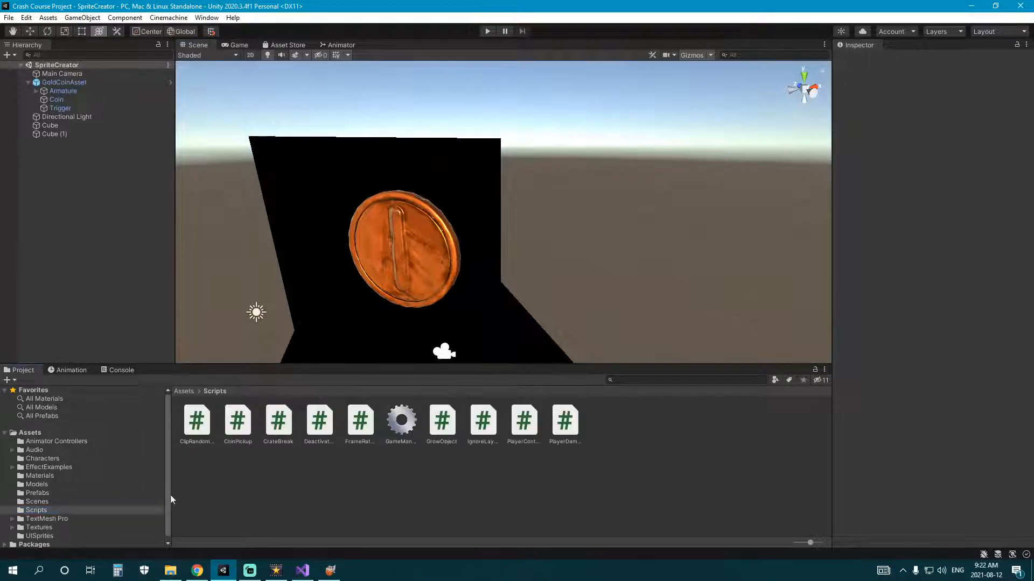
click(146, 534)
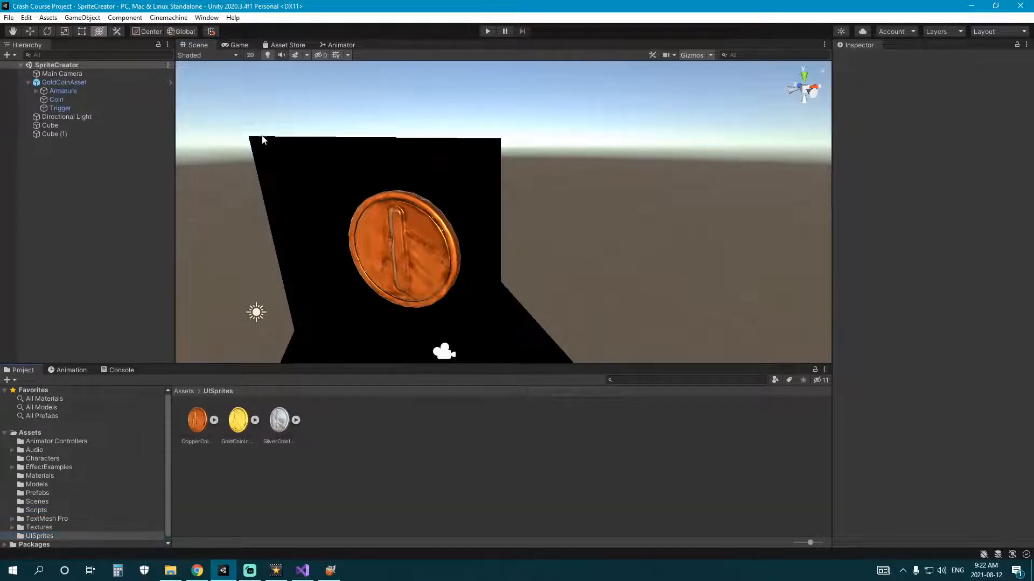
click(8, 18)
click(33, 69)
click(37, 501)
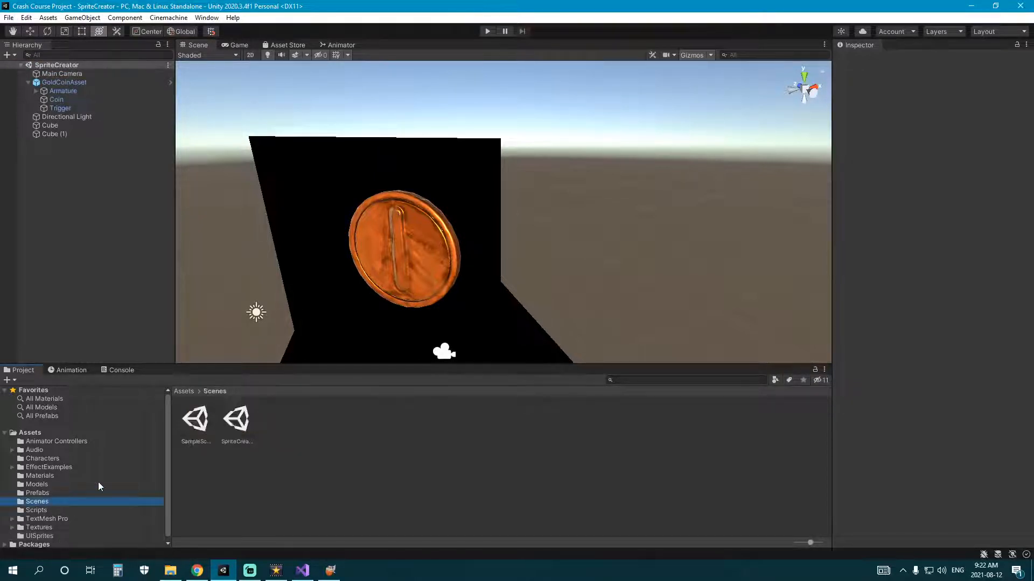
double_click(195, 425)
Step: Examine the crates, chicken character and coins in SampleScene from several angles
middle_drag(439, 322, 444, 188)
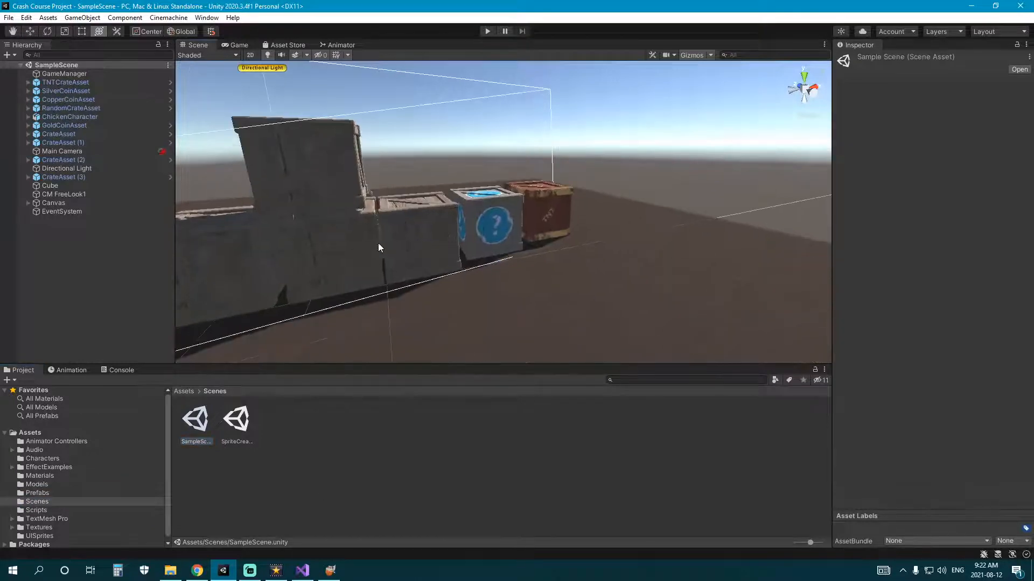
right_drag(378, 243, 535, 258)
middle_drag(393, 267, 510, 279)
scroll(500, 283, down, 5)
right_drag(478, 290, 554, 272)
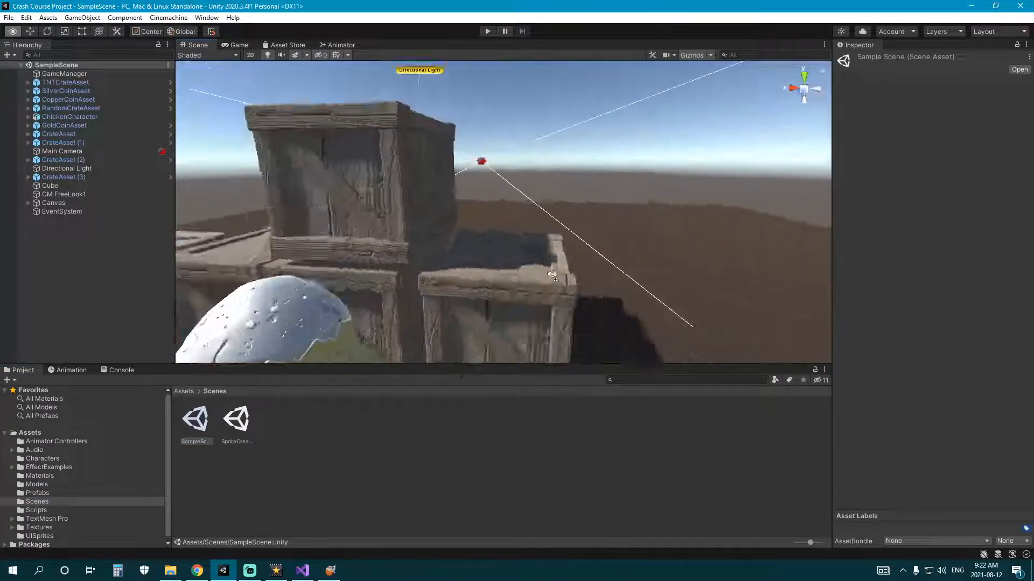
scroll(554, 274, down, 4)
middle_drag(485, 323, 560, 279)
right_drag(561, 279, 454, 289)
middle_drag(455, 289, 449, 296)
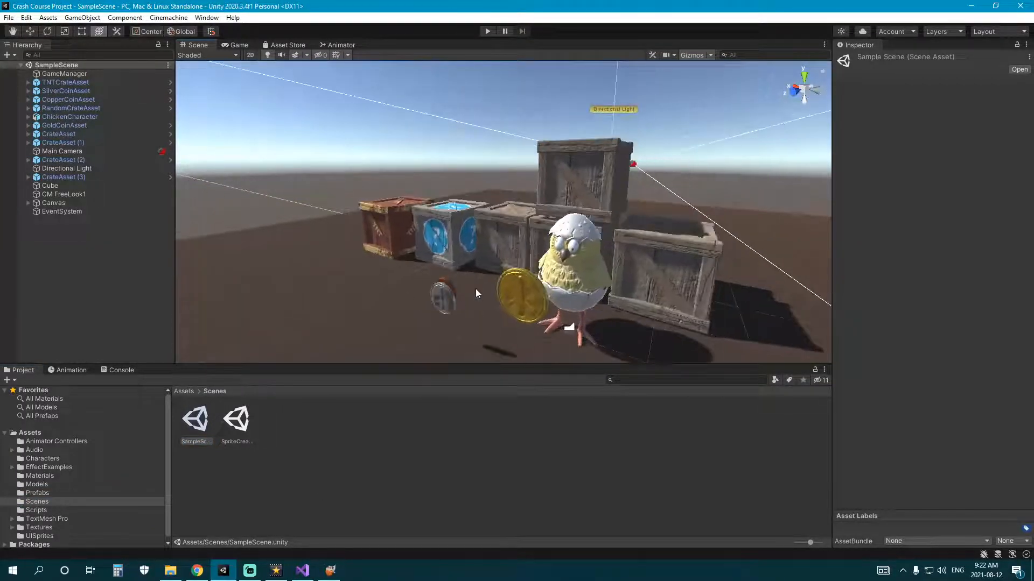
right_drag(467, 304, 557, 297)
middle_drag(458, 294, 533, 276)
right_drag(450, 280, 514, 247)
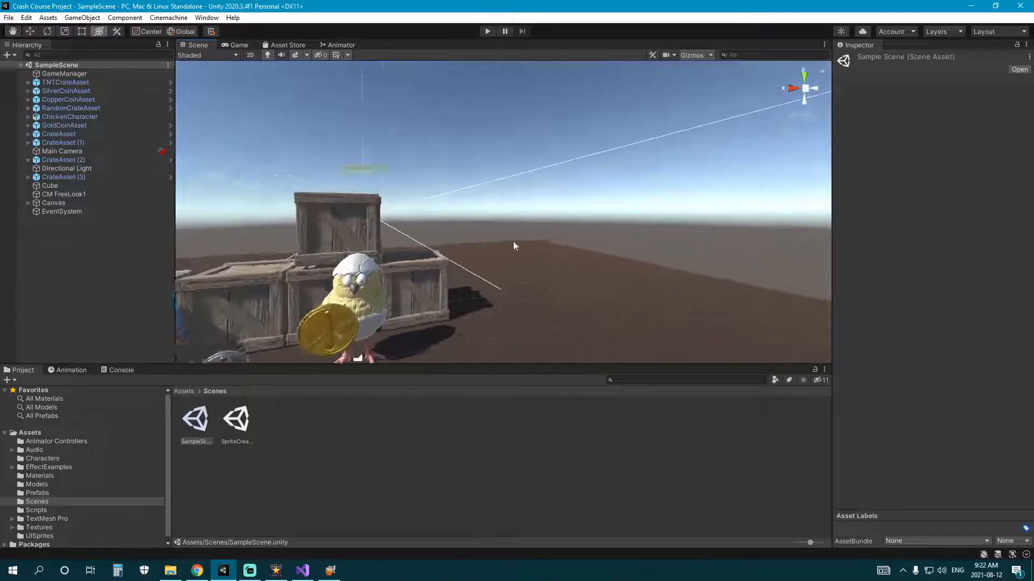
middle_drag(453, 261, 546, 243)
middle_drag(435, 267, 449, 284)
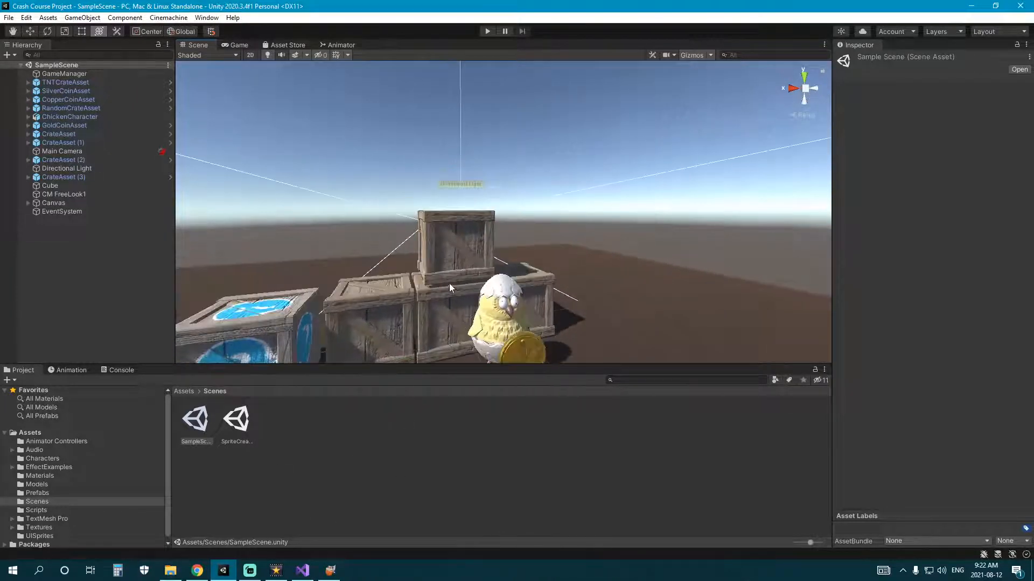
right_drag(449, 284, 408, 286)
scroll(394, 284, down, 3)
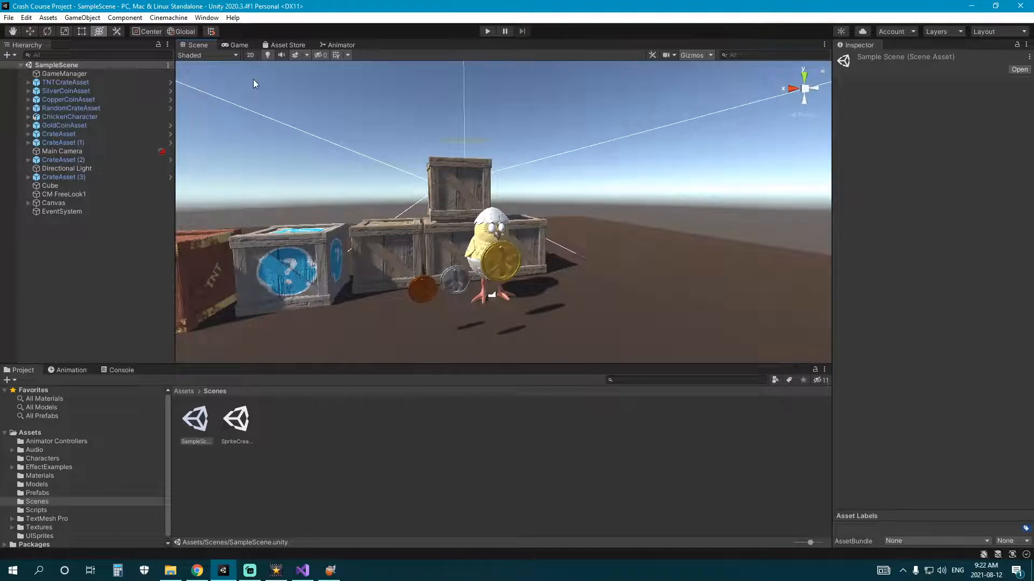
Step: Toggle the scene's 2D view mode, frame SilverCoinsDisplay, and expand the gold, silver and copper displays under Canvas
click(251, 55)
click(28, 203)
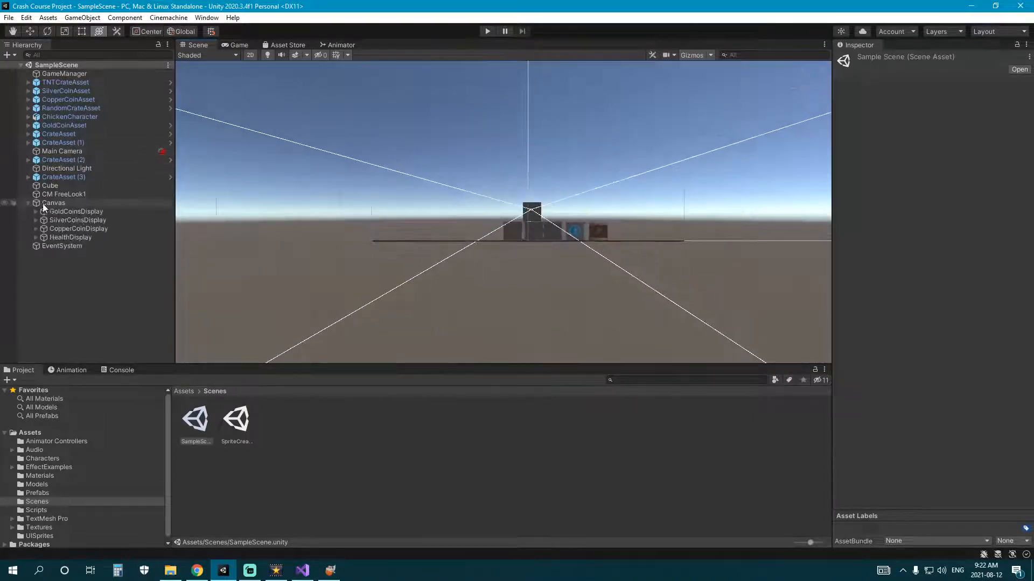
double_click(79, 220)
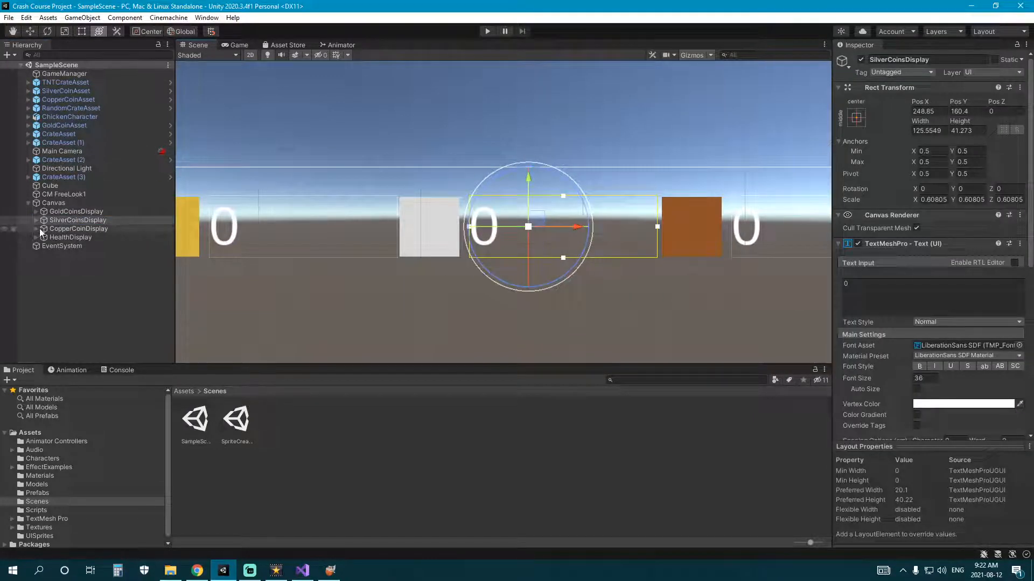
click(36, 229)
click(36, 220)
click(36, 211)
Step: Set the color of the Image objects under the gold, silver and copper coin displays to white together
click(68, 221)
ctrl+click(73, 237)
ctrl+click(73, 254)
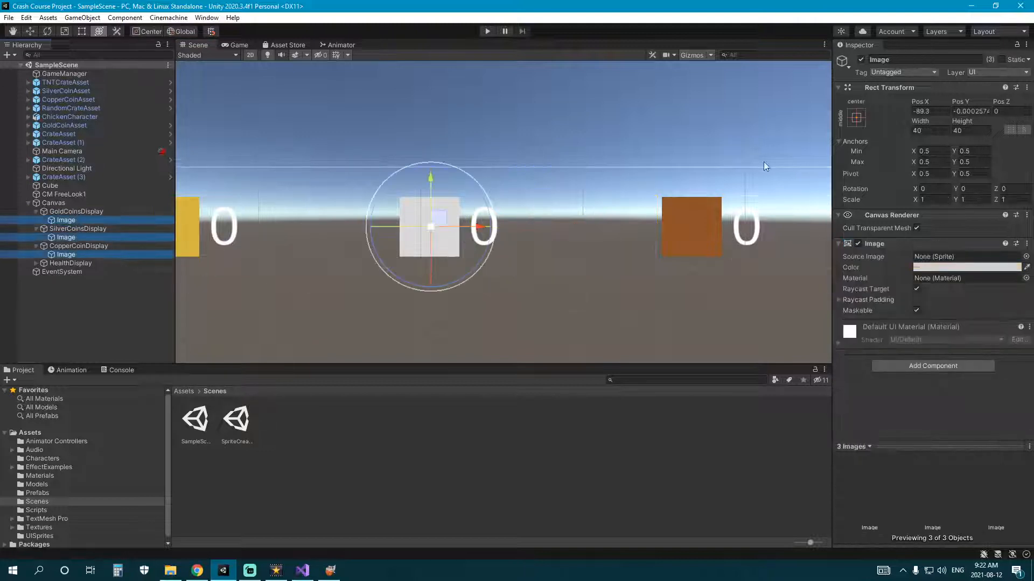
click(960, 267)
drag(945, 322, 773, 264)
click(464, 444)
Step: Assign GoldCoinIcon as the source image of the Image under GoldCoinsDisplay and set its width to 45
click(105, 221)
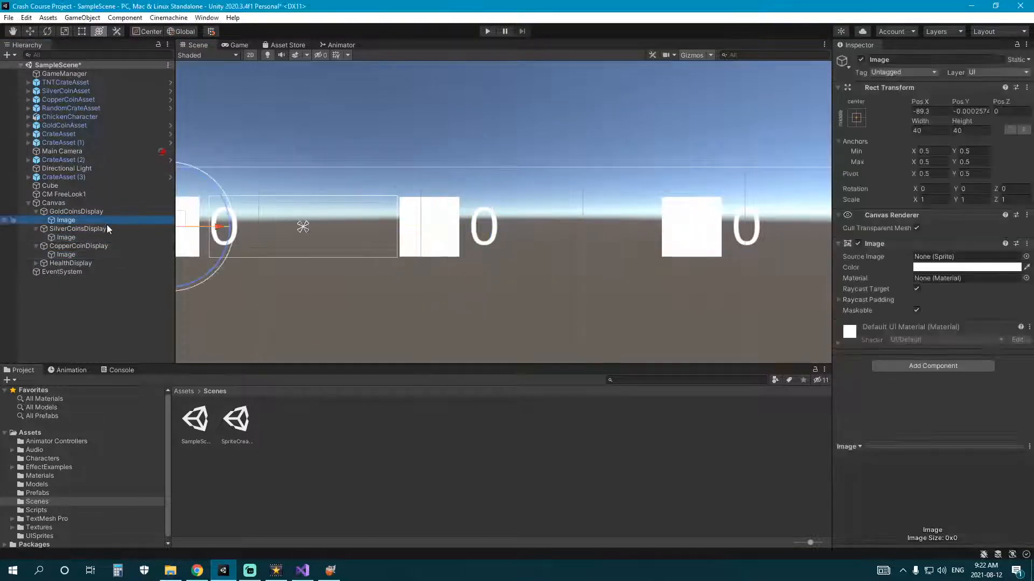
scroll(70, 478, down, 1)
click(56, 532)
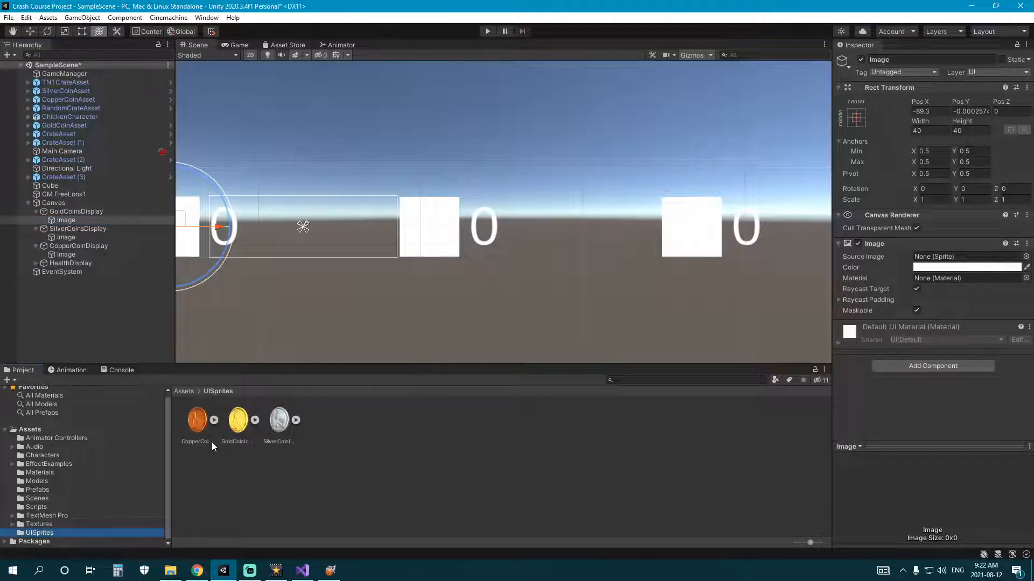
drag(235, 430, 943, 259)
middle_drag(307, 223, 434, 215)
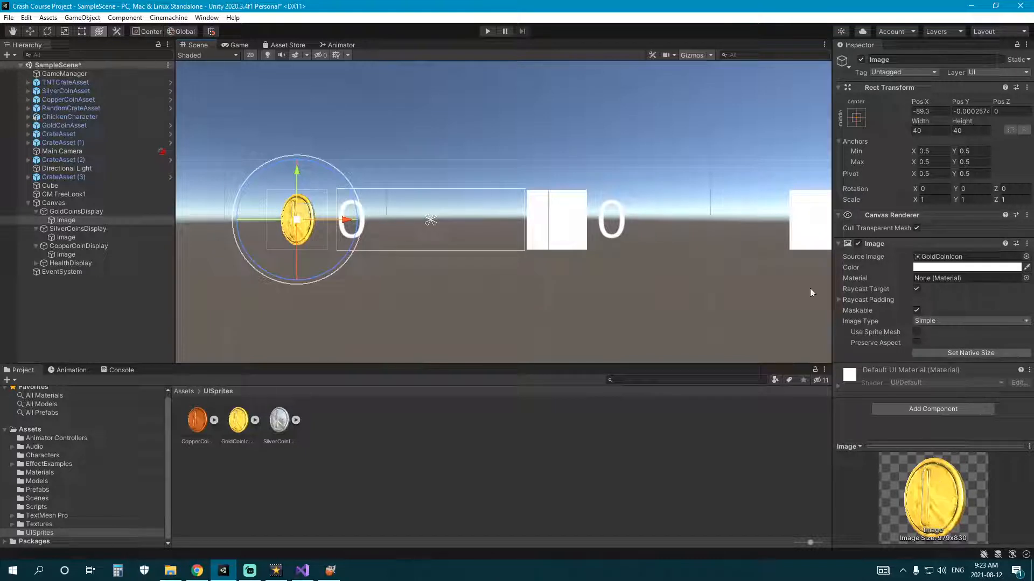
click(931, 131)
text(45)
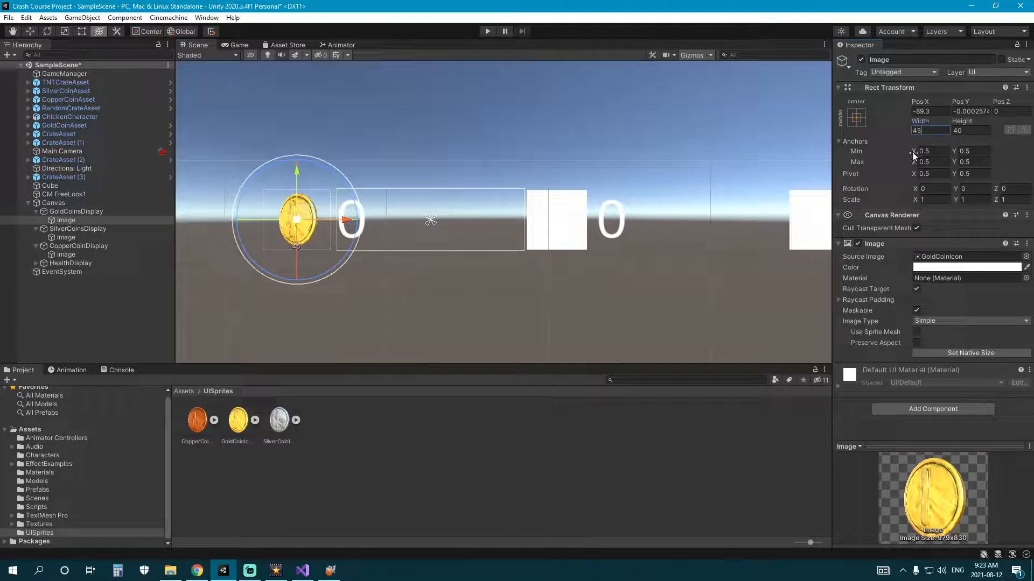
Step: Assign SilverCoinIcon as the source image of the Image under SilverCoinsDisplay
click(96, 238)
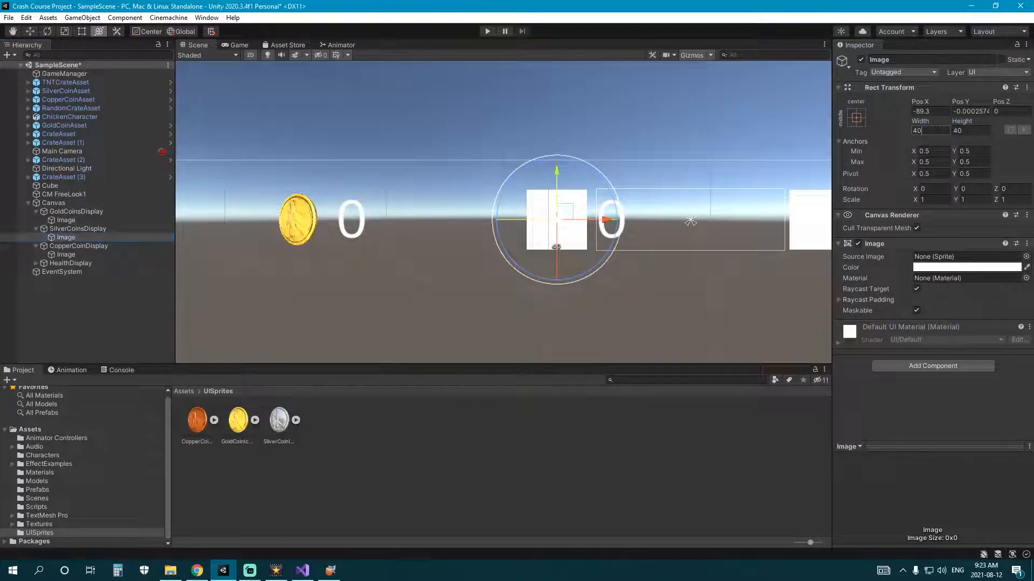
drag(279, 420, 943, 257)
middle_drag(494, 277, 392, 272)
Step: Assign CopperCoinIcon as the source image of the Image under CopperCoinDisplay and set its width to 45
click(67, 255)
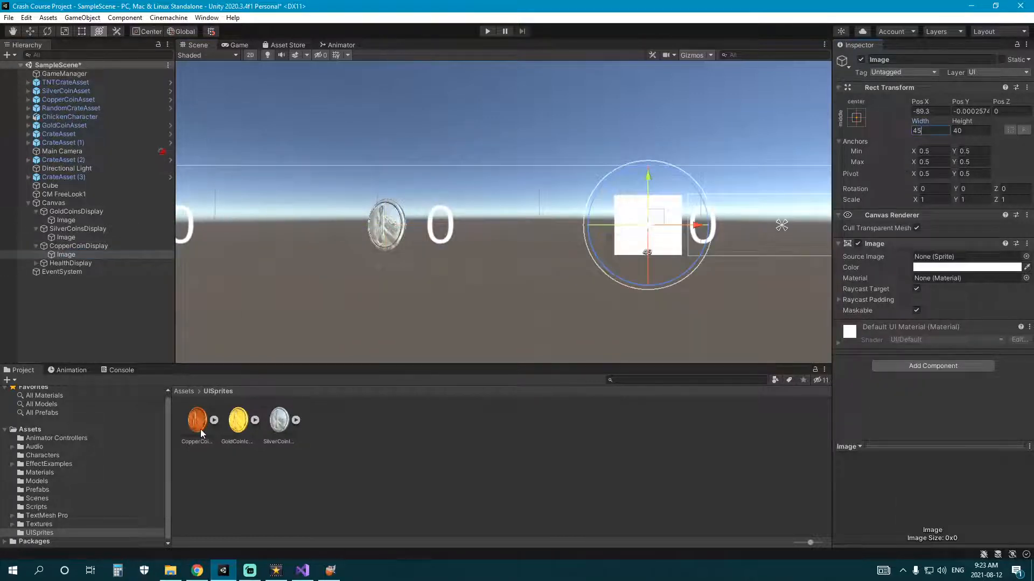
drag(200, 431, 947, 287)
drag(953, 247, 949, 257)
middle_drag(476, 288, 592, 283)
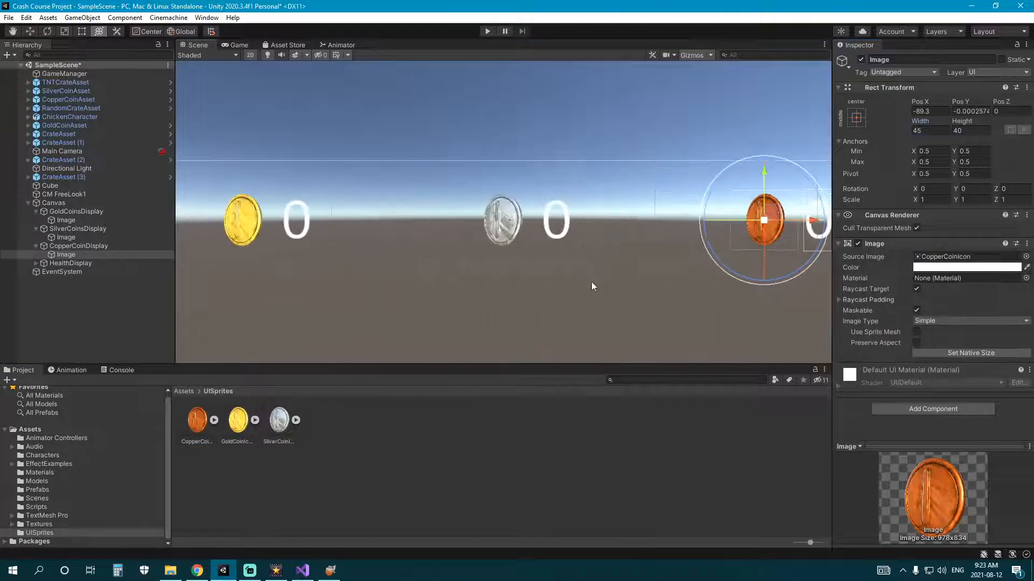
Step: Set the copper coin Image's scale to 1.2 on the X, Y and Z axes
scroll(515, 291, down, 3)
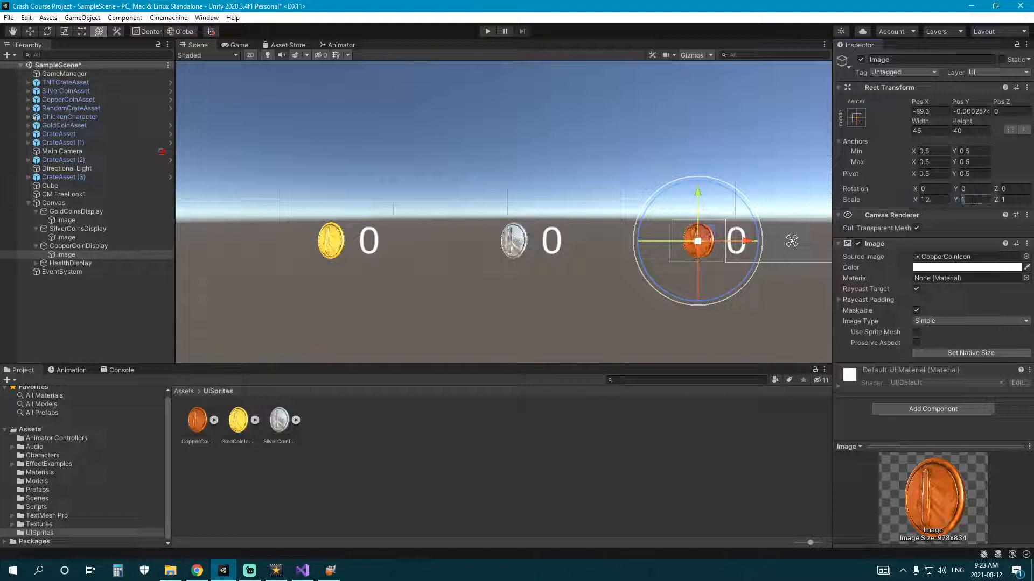
text(1.2)
key(Tab)
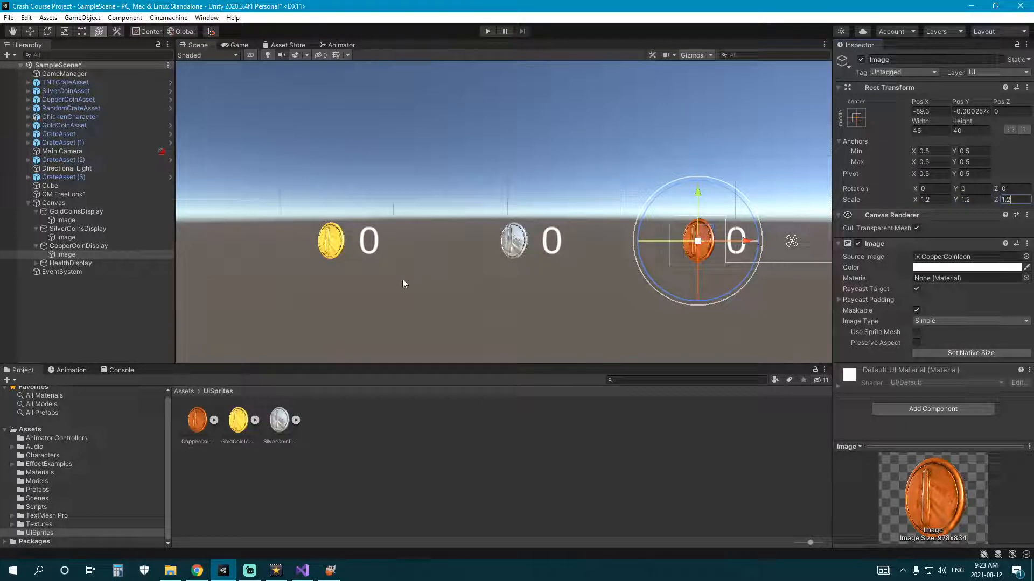
Step: Set the gold coin Image's scale to 1.5 on the X, Y and Z axes
click(321, 245)
text(.5)
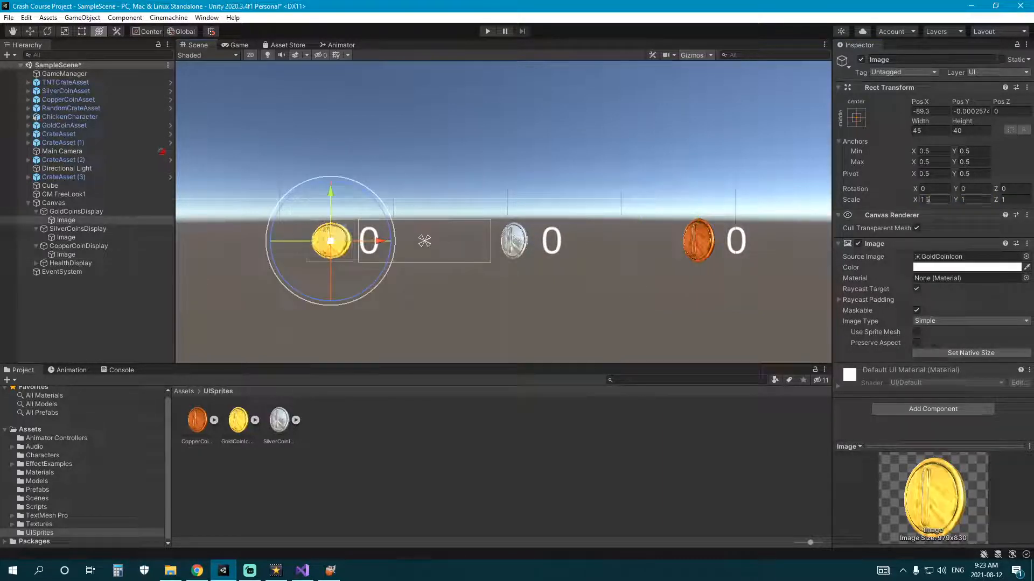
key(Tab)
text(1.5)
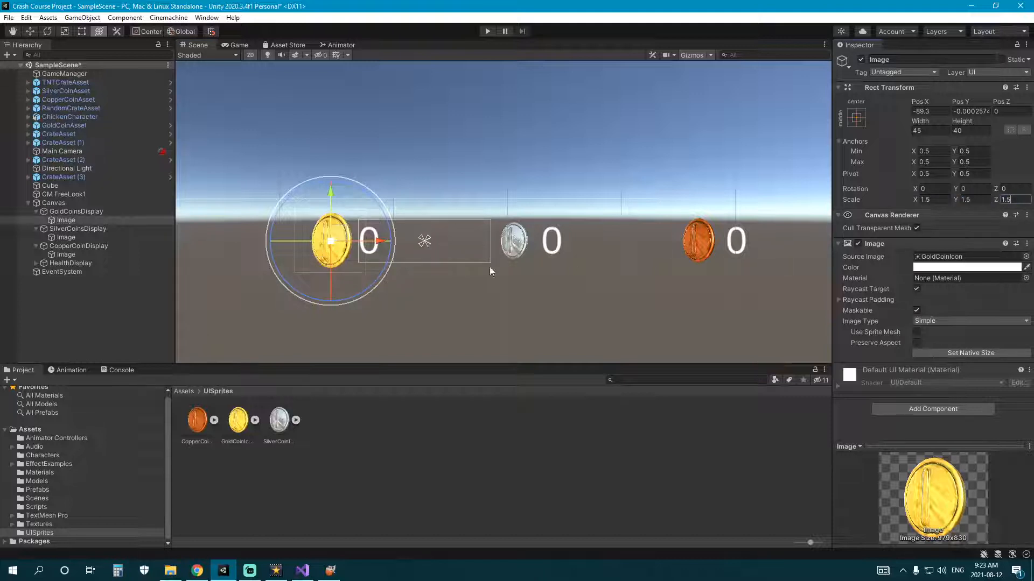
Step: Save SampleScene and turn off the scene's 2D view mode
click(431, 283)
scroll(474, 280, down, 3)
mouse_move(480, 272)
middle_down()
mouse_move(425, 314)
mouse_move(521, 263)
mouse_move(424, 281)
mouse_move(512, 247)
mouse_move(509, 230)
mouse_move(465, 250)
middle_up()
scroll(424, 314, down, 8)
scroll(457, 272, up, 6)
key(ctrl+s)
scroll(417, 287, down, 8)
scroll(398, 292, down, 4)
scroll(465, 250, up, 2)
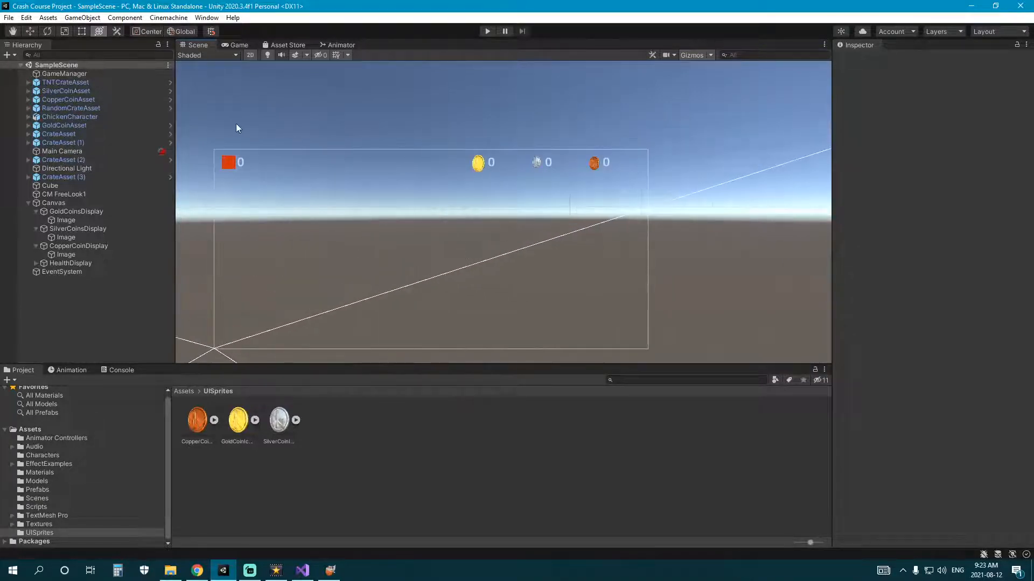
click(250, 55)
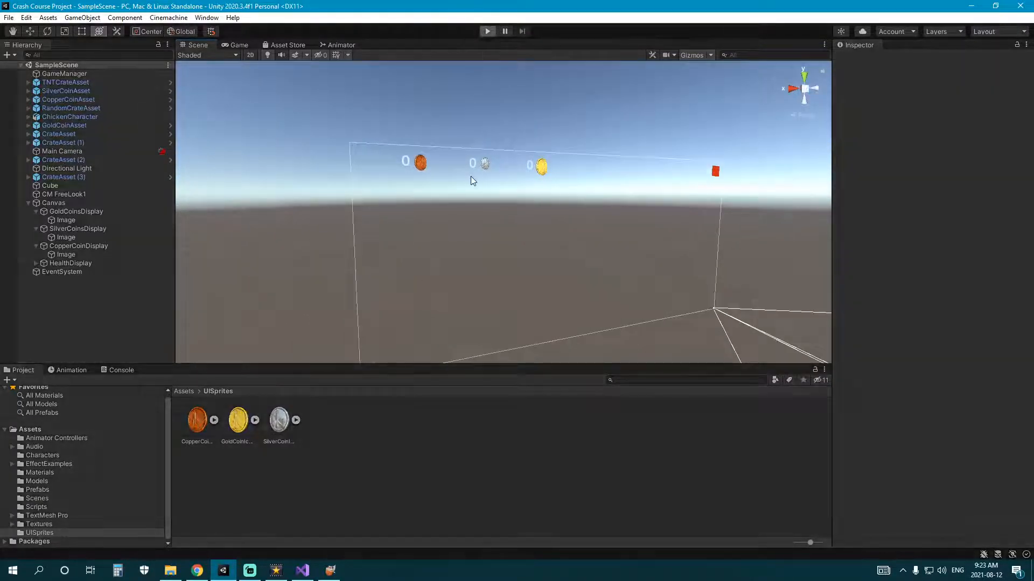
Step: Play-test the scene by moving the chicken through the gold, silver and copper coins and jumping, and stop play mode
key(ctrl+p)
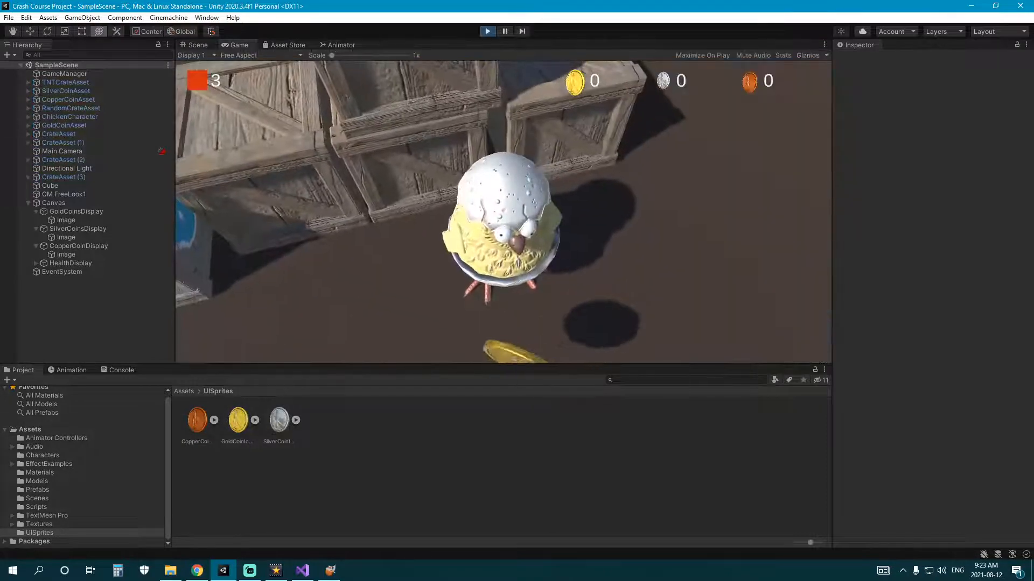
key(a)
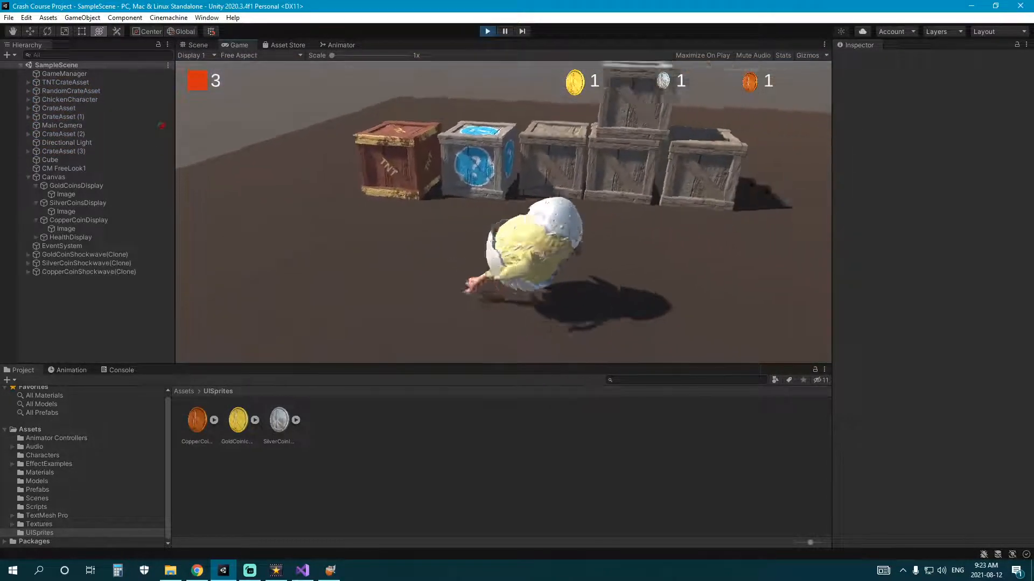
key(w)
key(space)
key(s)
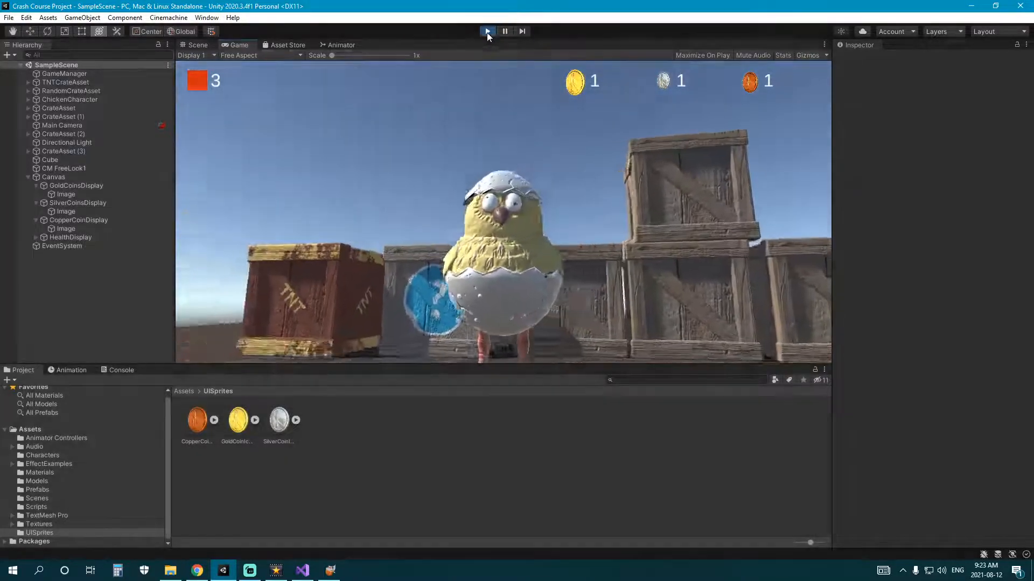
click(488, 32)
Step: Set the Pixels Per Unit import setting of the copper, gold and silver coin sprites to 400 and inspect the icons in the scene
click(418, 172)
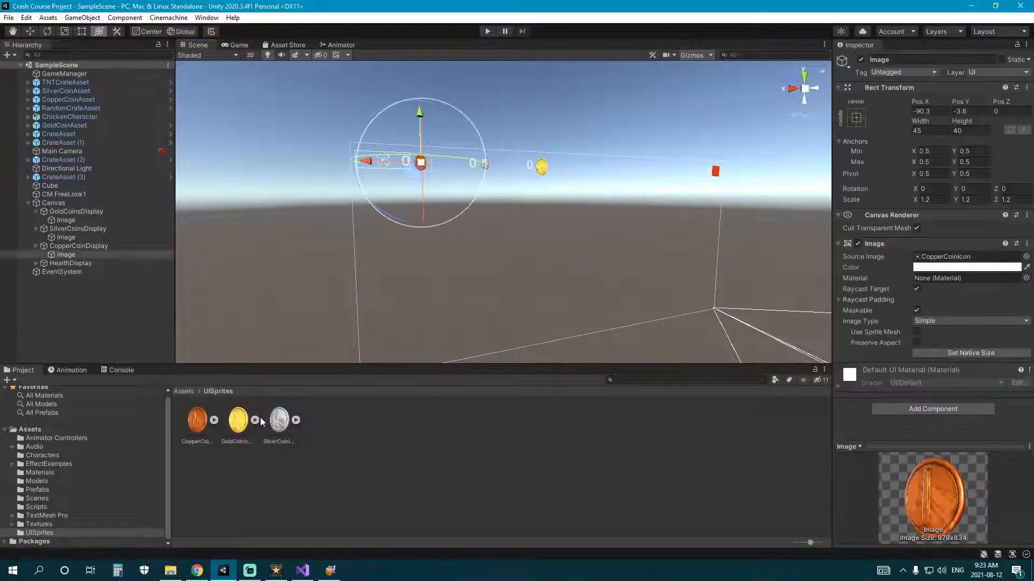
click(194, 439)
shift+click(270, 437)
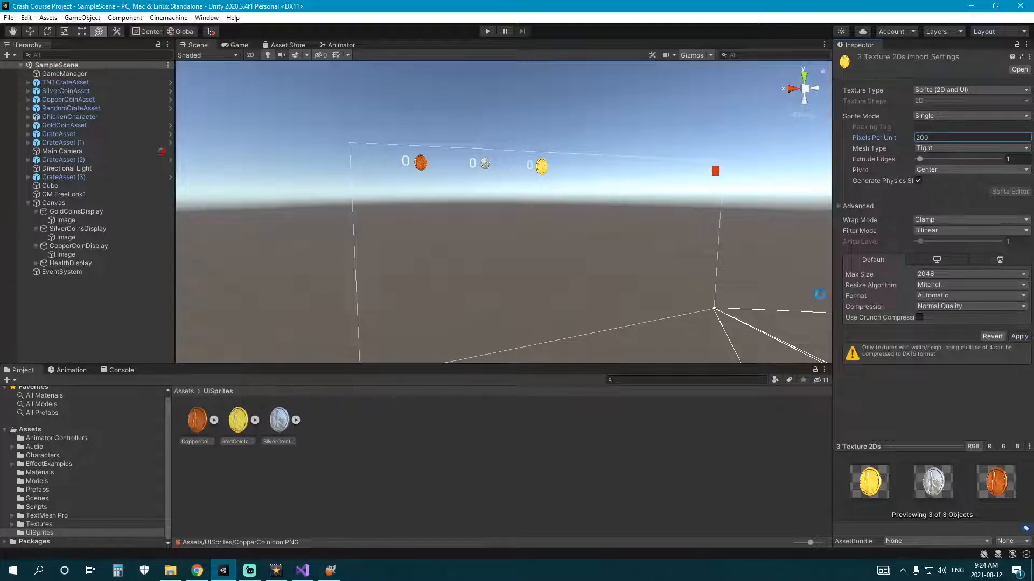
scroll(488, 239, up, 8)
key(e)
right_drag(466, 240, 545, 233)
key(w)
key(s)
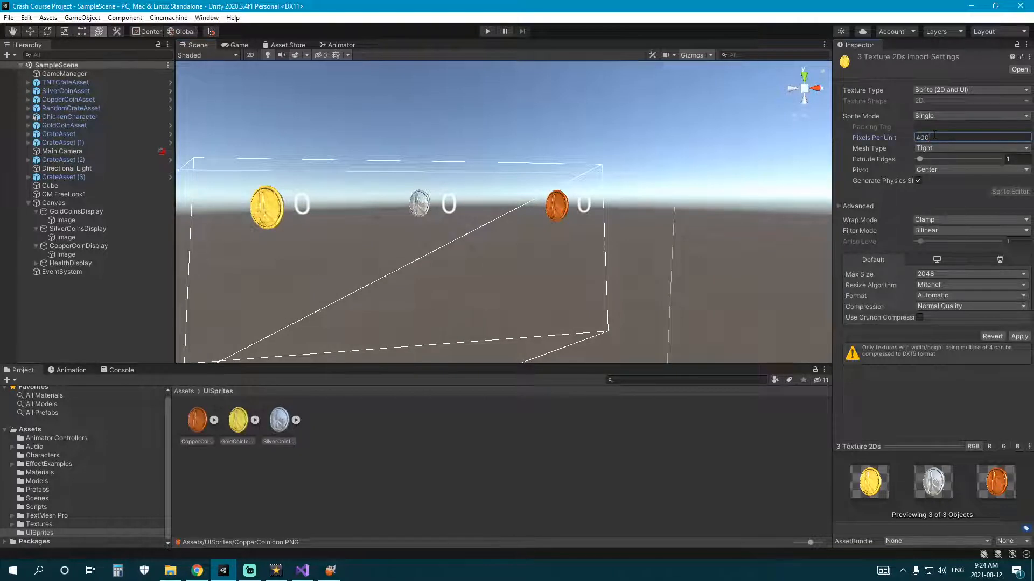
middle_drag(577, 277, 666, 242)
scroll(643, 228, down, 5)
right_drag(588, 252, 623, 227)
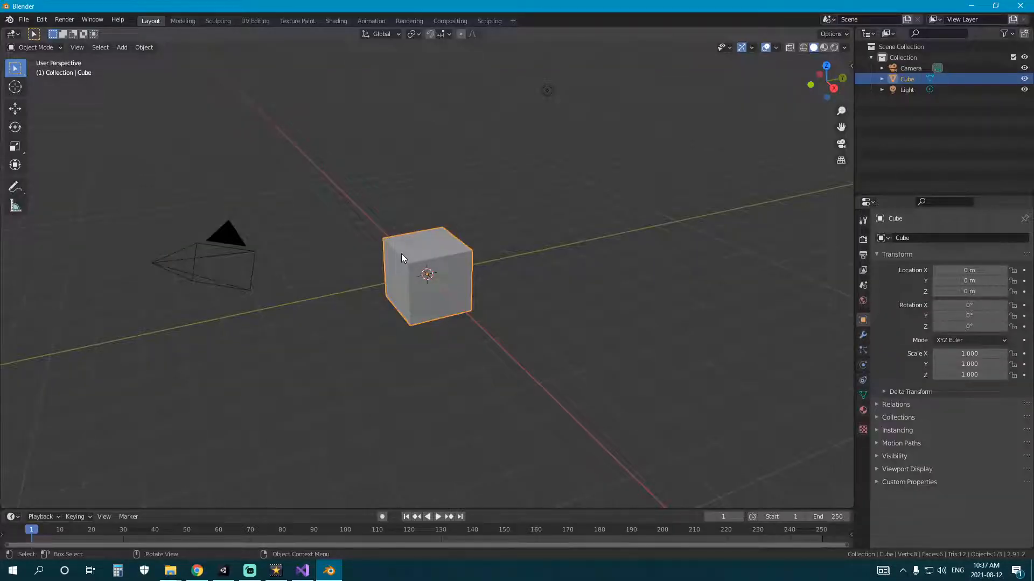
Step: Switch to Blender, view the default cube from the front and select it
key(KP_1)
click(454, 211)
middle_drag(476, 256, 426, 279)
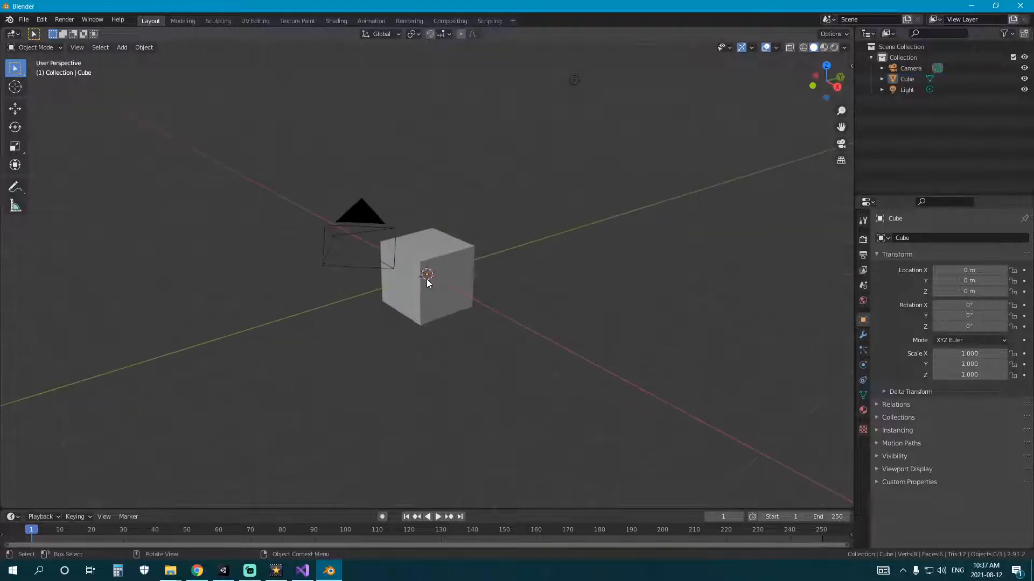
key(KP_1)
scroll(426, 279, up, 4)
click(451, 254)
scroll(476, 280, down, 3)
key(Tab)
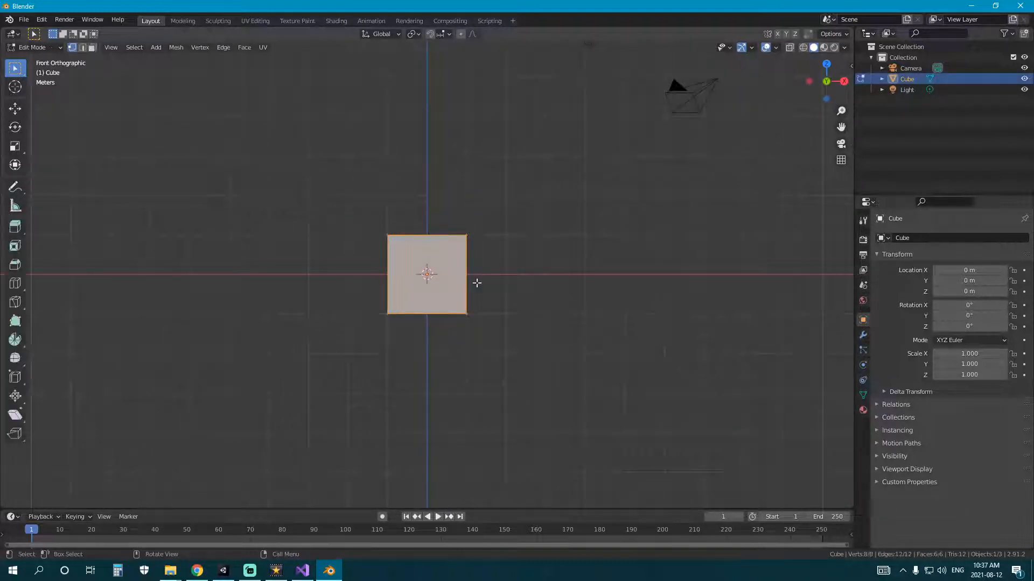
shift+middle_drag(490, 258, 482, 270)
key(Tab)
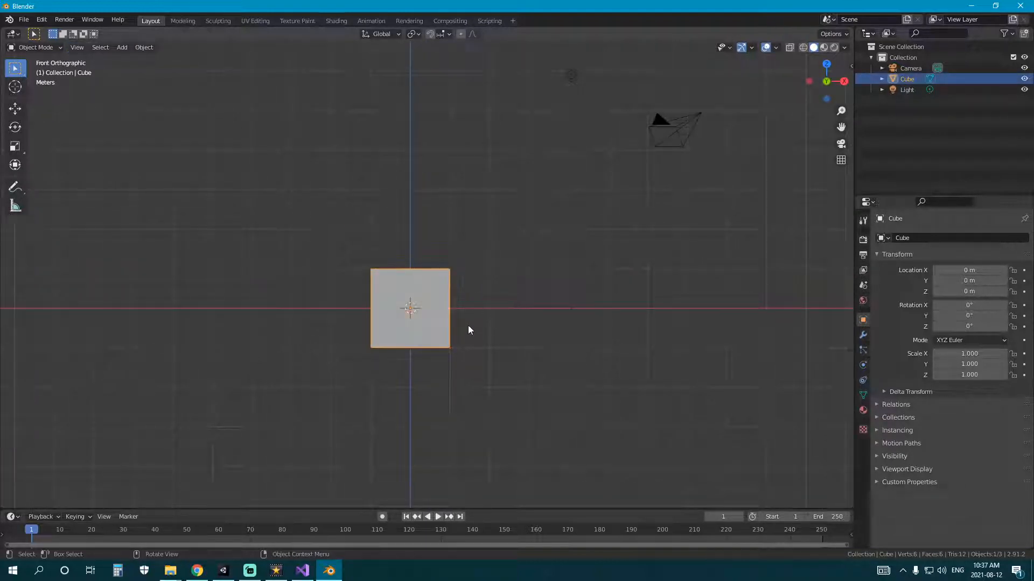
Step: Add a centred vertical loop cut to the cube and move it down along Z to form a V shape
key(Tab)
scroll(420, 306, up, 4)
key(ctrl+r)
click(420, 306)
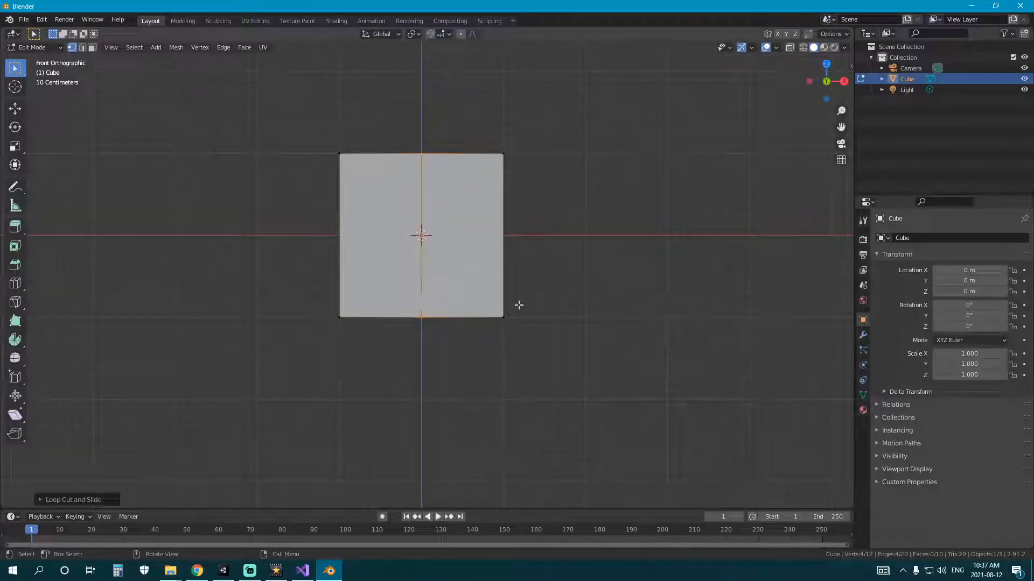
key(g)
key(z)
click(432, 276)
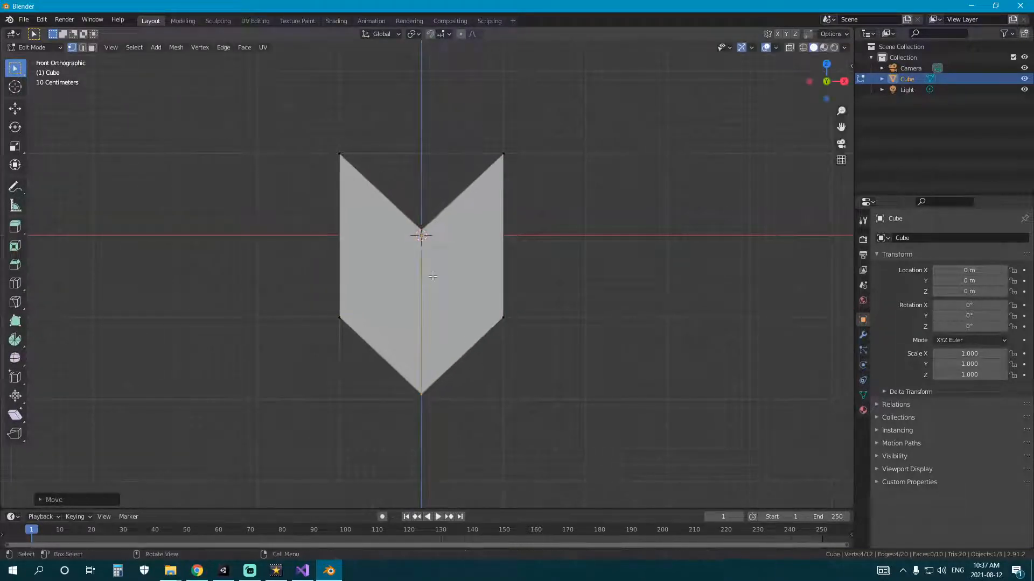
Step: Add a horizontal loop cut across the middle of the V-shaped mesh
key(ctrl+r)
click(429, 274)
click(429, 275)
Step: In see-through wireframe, select the outer side vertices of the horizontal loop and scale them outward along X by about 1.63
key(a)
key(a)
key(shift+z)
key(c)
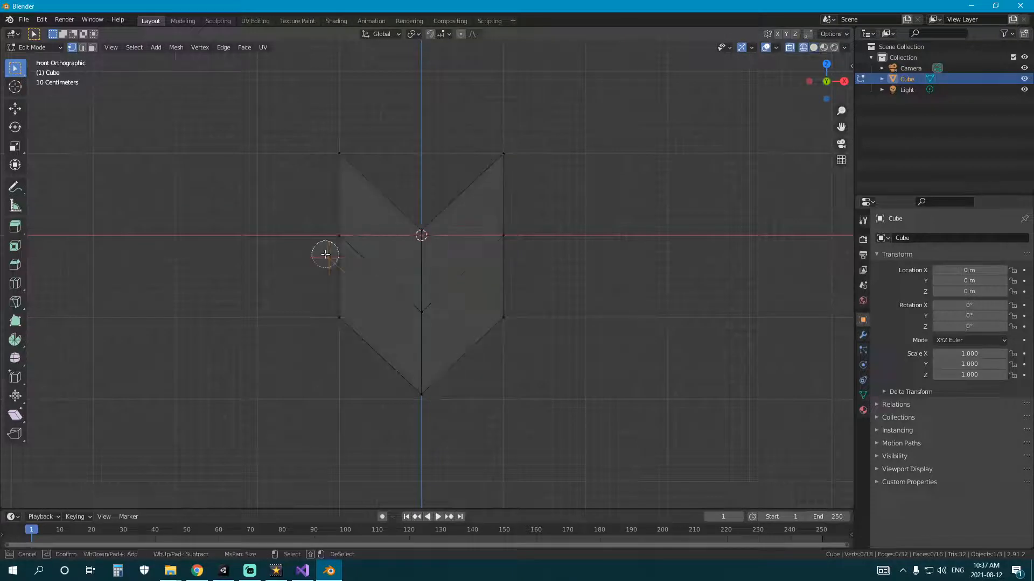
click(339, 235)
click(503, 235)
key(Escape)
key(s)
key(x)
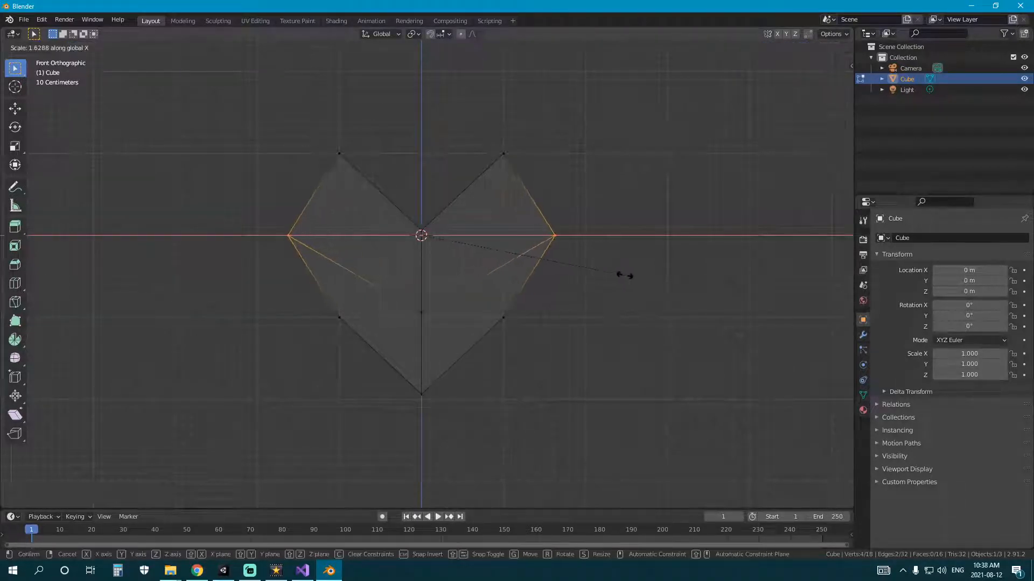
click(624, 275)
Step: Add a vertical loop cut through the middle of each half of the heart mesh
key(a)
key(a)
key(ctrl+r)
click(388, 219)
click(388, 220)
key(ctrl+r)
click(469, 210)
click(469, 210)
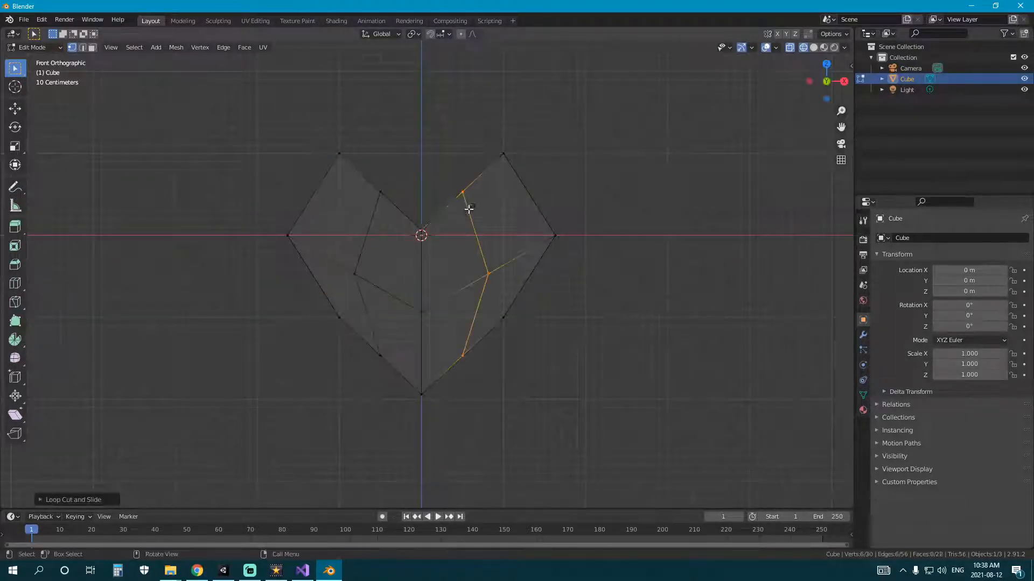
Step: Select the top vertices of the two new vertical loops and move them up along Z by about 0.22 m
key(a)
key(a)
click(383, 193)
shift+click(464, 194)
key(g)
key(z)
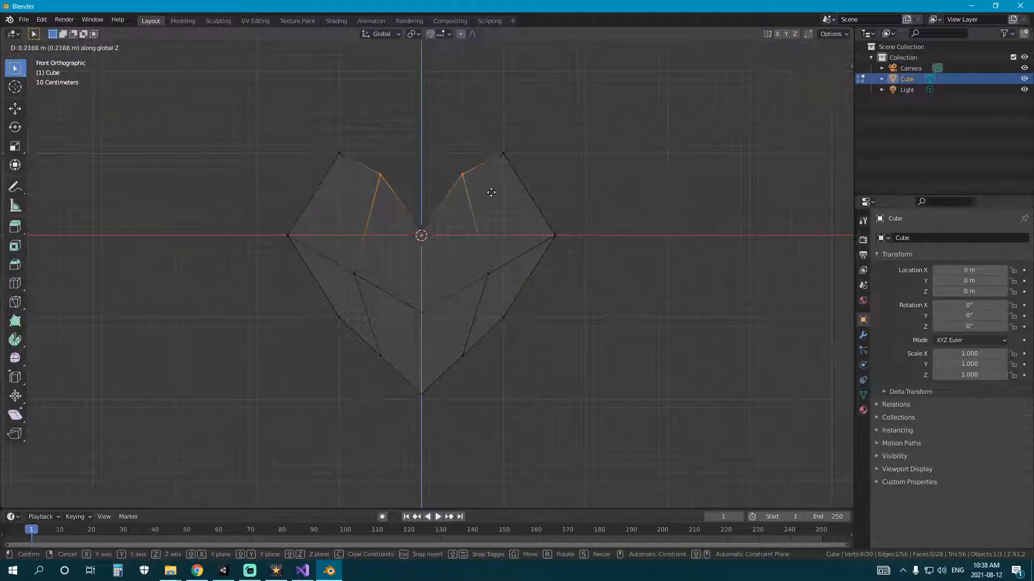
click(491, 192)
Step: Select the heart's two outer top corners, scale them outward, and return to Object Mode
click(339, 154)
shift+click(504, 154)
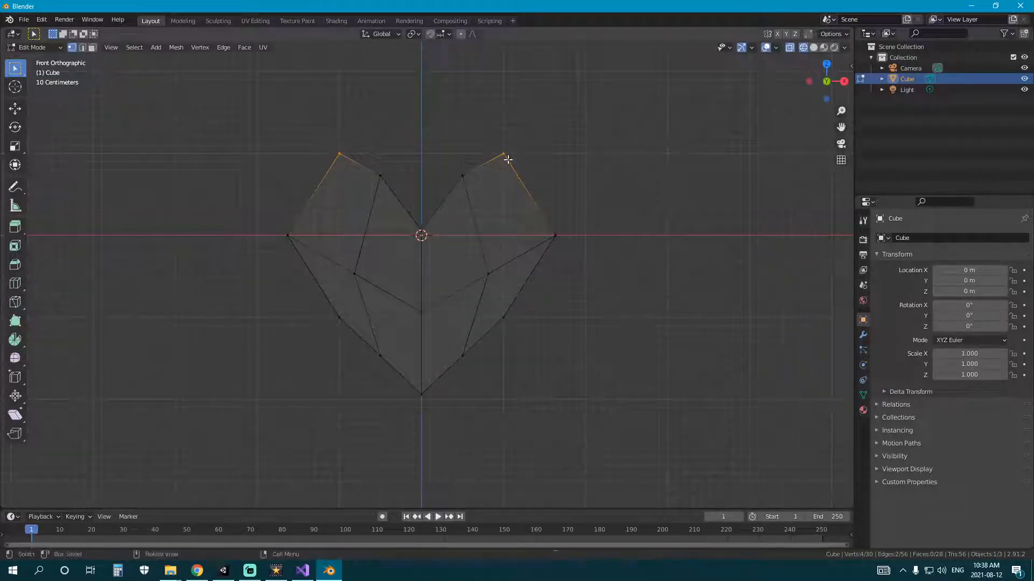
key(s)
click(635, 195)
key(Tab)
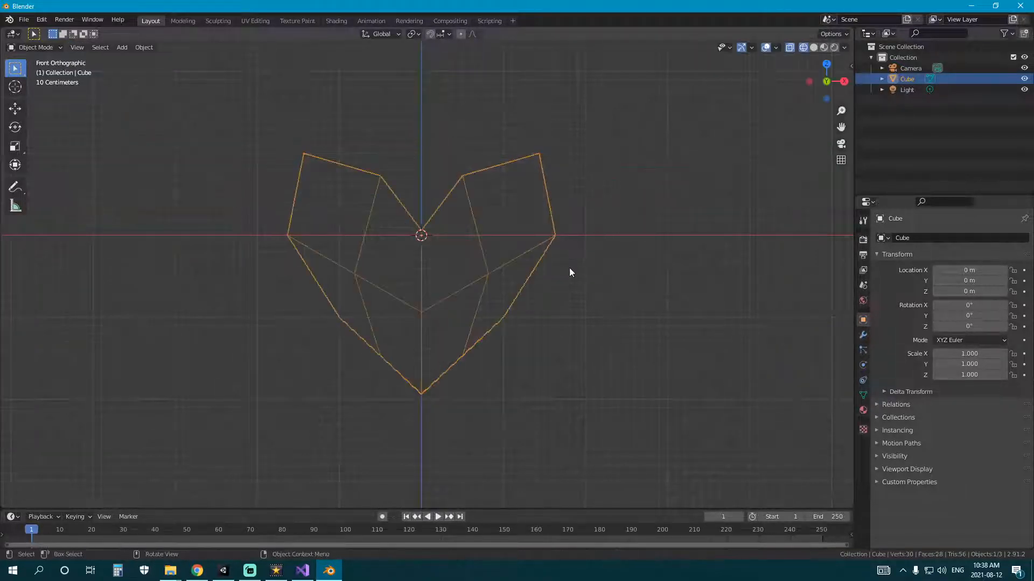
Step: Add a Subdivision Surface modifier to the heart mesh
click(863, 335)
click(916, 238)
click(837, 412)
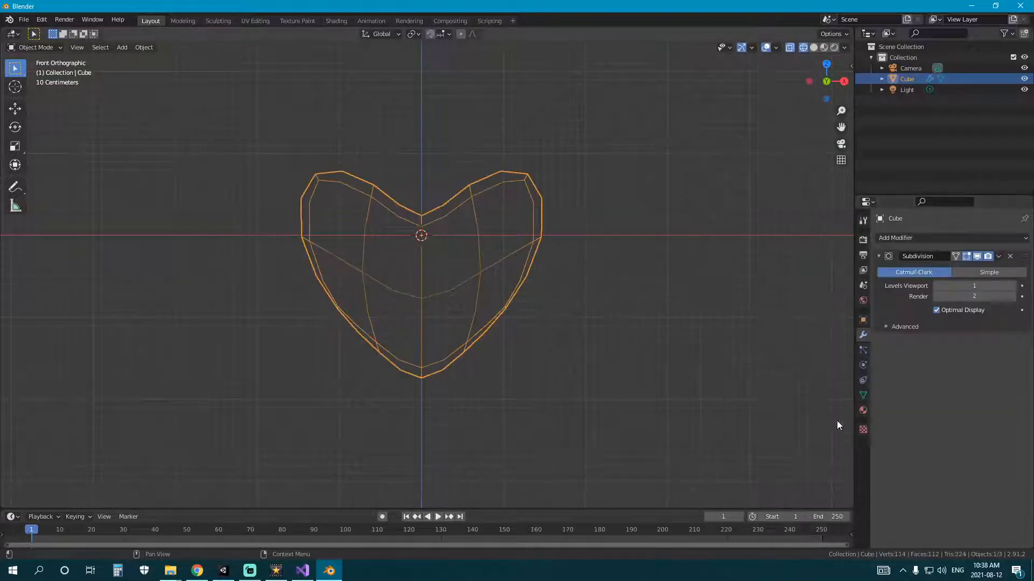
Step: Raise the inner top vertices of both lobes and bring them closer together to shape the cleft, and return to solid shading
key(Tab)
click(383, 182)
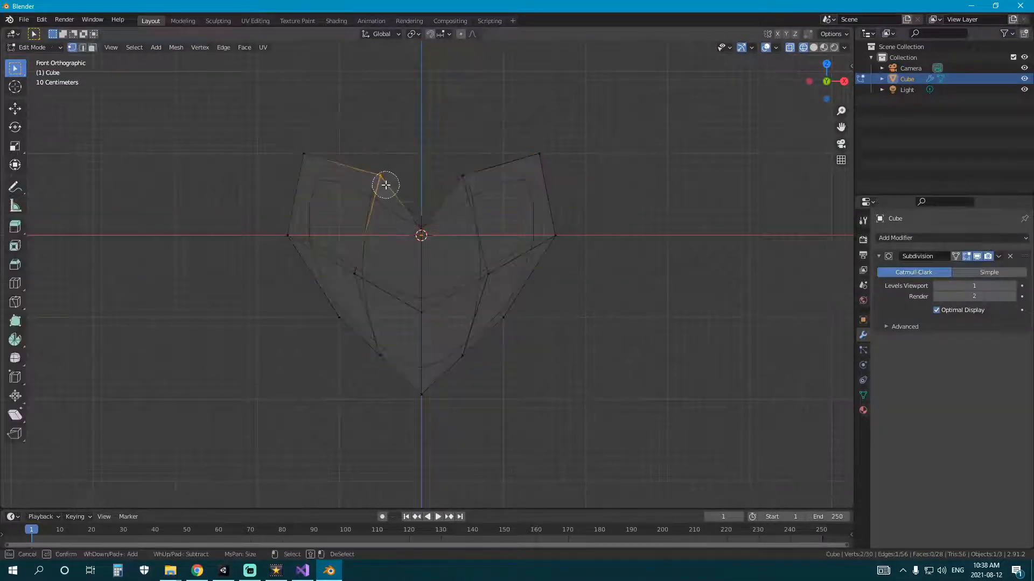
shift+click(463, 177)
key(g)
key(z)
click(487, 219)
key(Tab)
key(shift+z)
scroll(502, 322, down, 2)
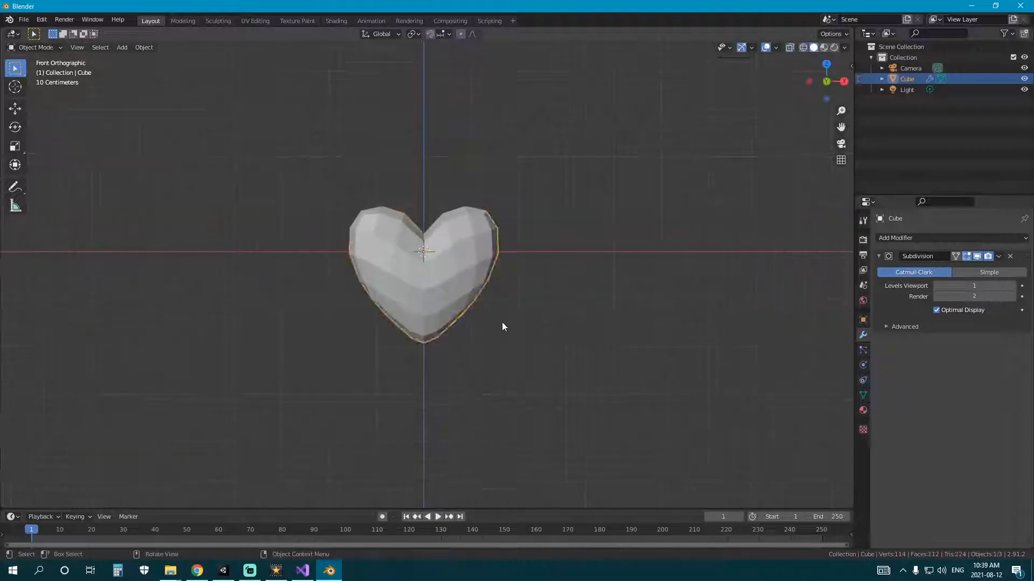
Step: Inspect the heart from several angles and apply smooth shading to it
click(501, 321)
scroll(502, 322, down, 4)
mouse_move(502, 322)
middle_down()
mouse_move(402, 325)
mouse_move(557, 337)
middle_up()
scroll(557, 337, up, 4)
click(447, 280)
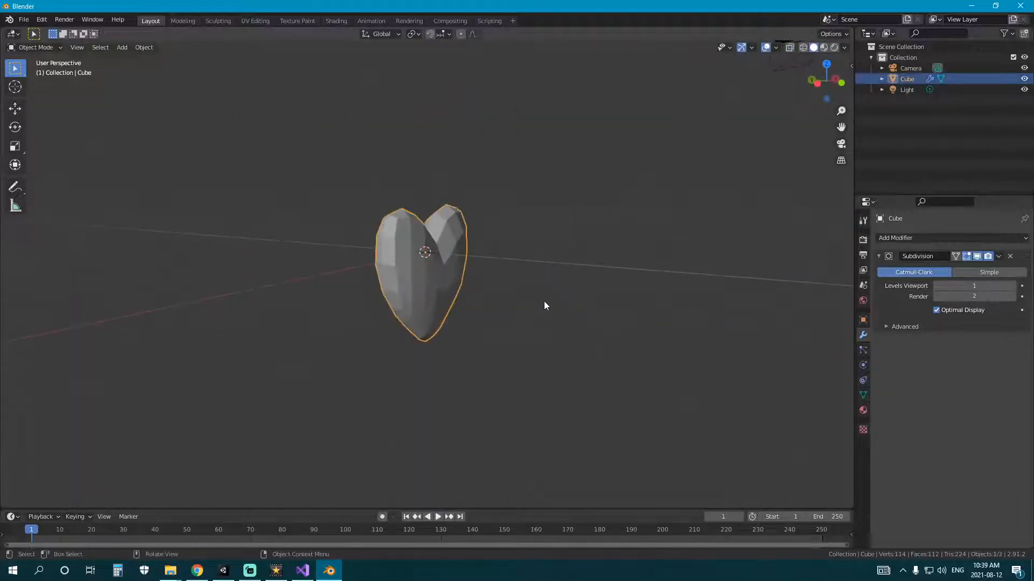
middle_drag(544, 301, 619, 291)
right_click(550, 278)
click(550, 278)
middle_drag(550, 278, 505, 330)
key(KP_1)
scroll(514, 266, down, 3)
scroll(505, 331, up, 3)
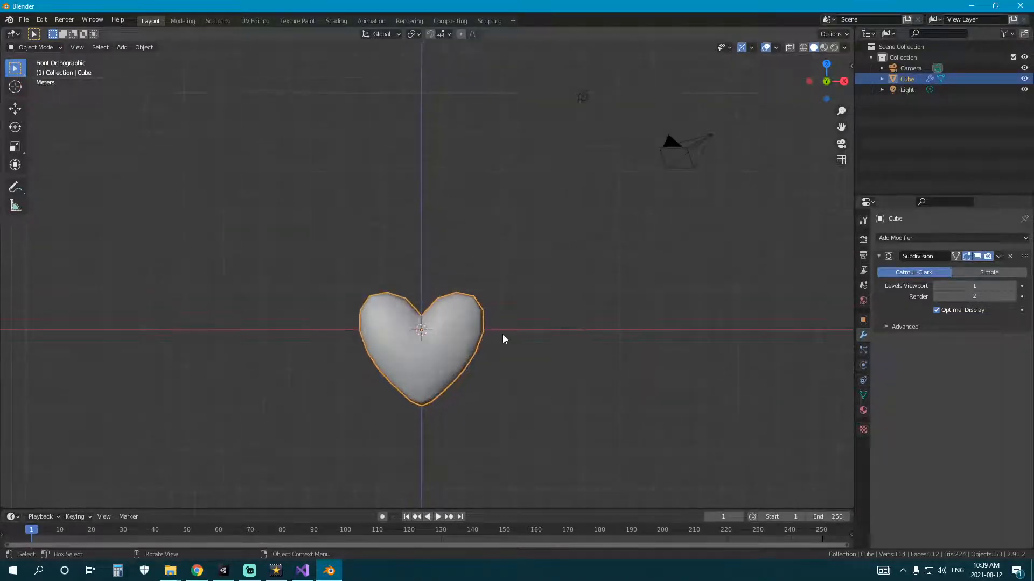
Step: Select all of the heart's geometry in Edit Mode and move it up along Z until its lower tip sits at the origin
scroll(502, 335, down, 3)
key(Tab)
key(a)
scroll(499, 360, up, 4)
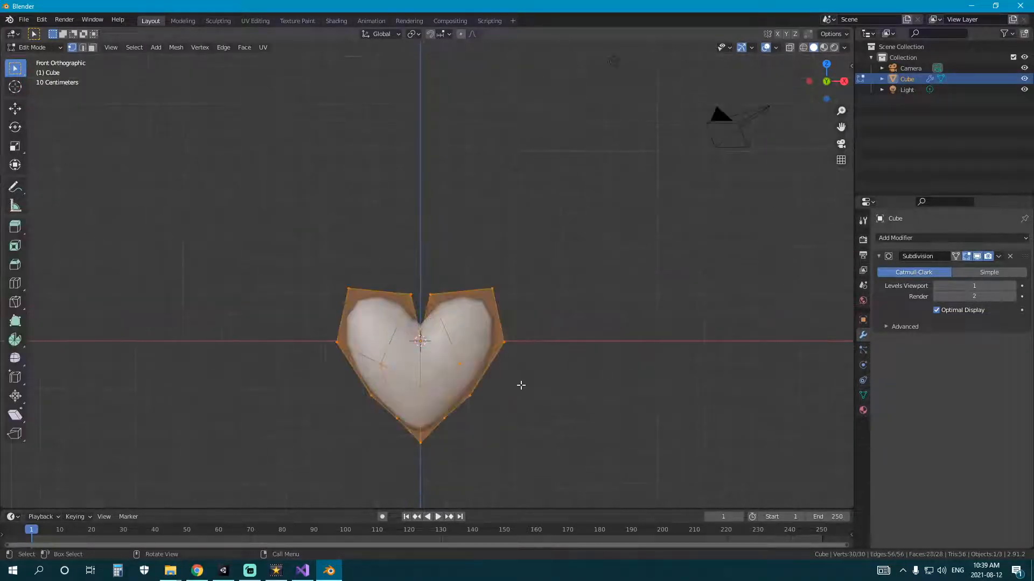
key(g)
key(z)
click(527, 282)
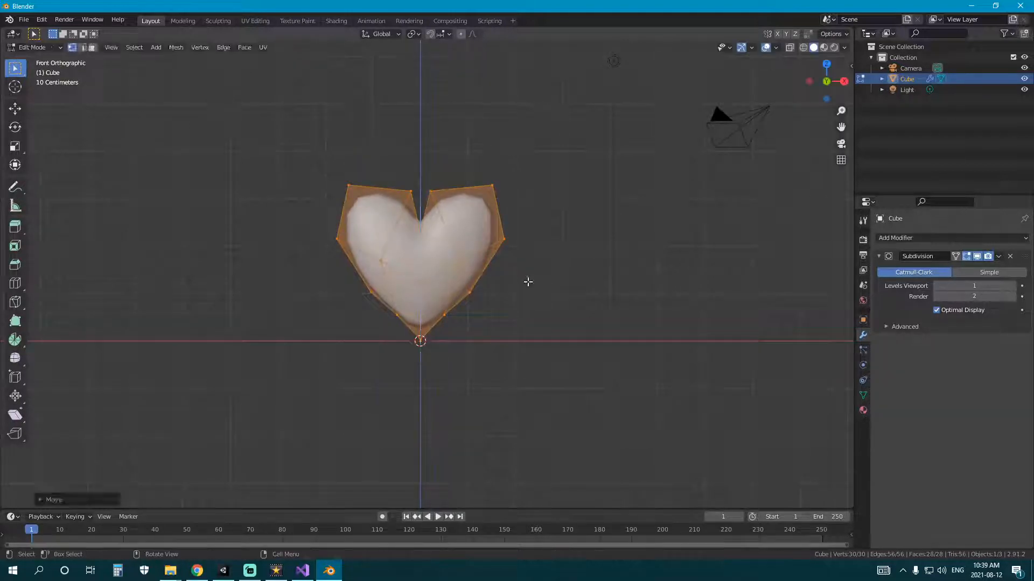
Step: Return to Object Mode, scale the heart down to about a quarter of its size and apply all transforms
key(Tab)
key(s)
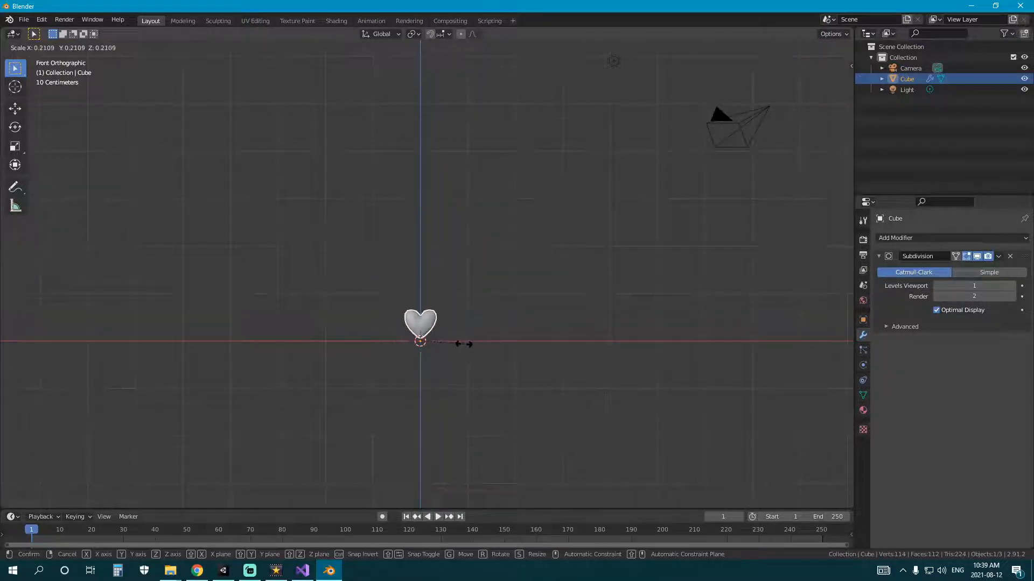
click(474, 343)
key(ctrl+a)
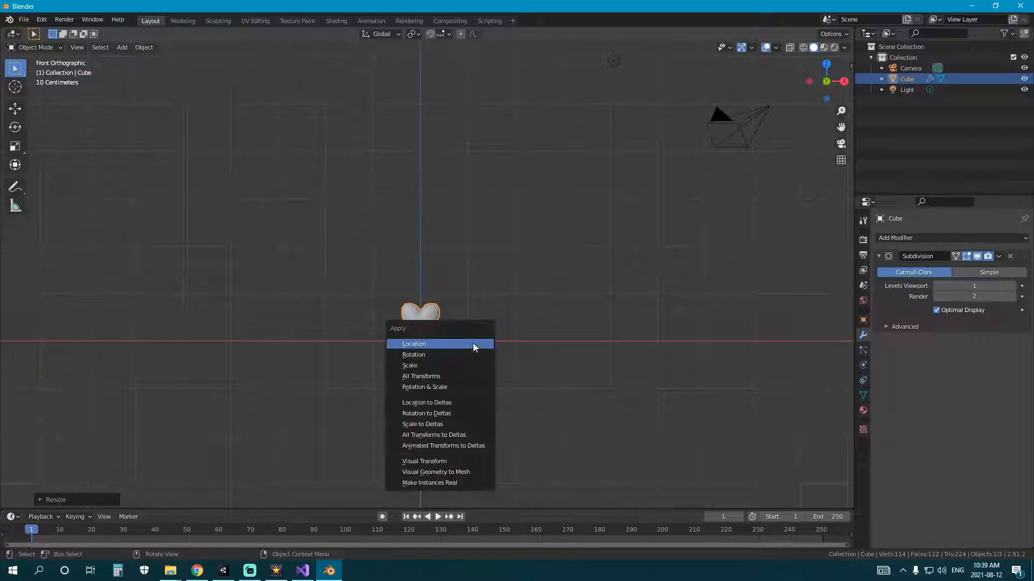
click(452, 376)
Step: Switch the viewport to rendered shading with the heart in view
click(482, 303)
shift+middle_drag(466, 339, 514, 292)
scroll(481, 323, up, 7)
click(474, 306)
key(Tab)
key(Tab)
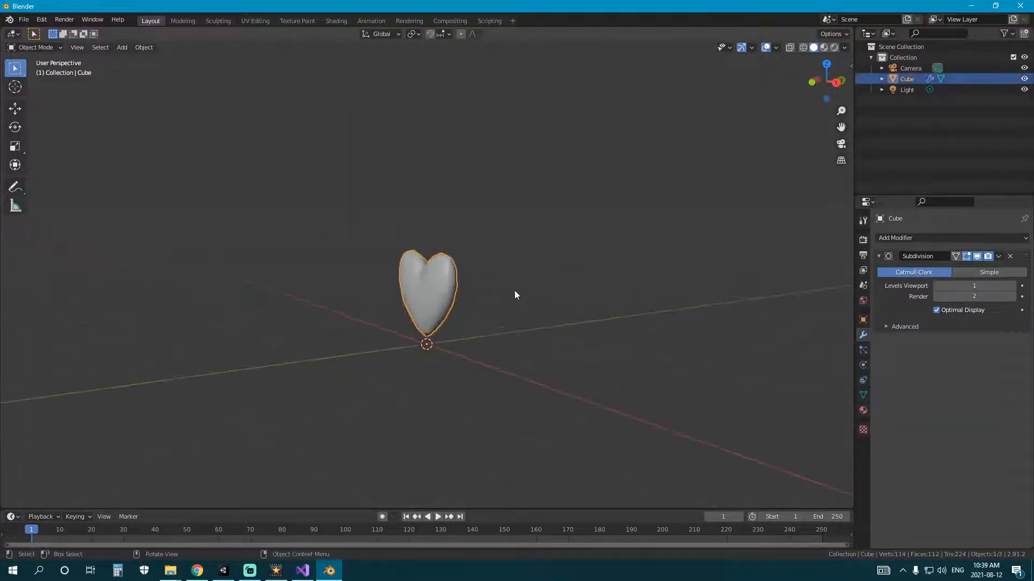
key(z)
click(518, 111)
Step: Move the light to X 0 m and Y about -1.6 m, and lower it along Z to about 0.38 m
mouse_move(519, 208)
middle_down()
mouse_move(494, 207)
mouse_move(519, 246)
mouse_move(560, 259)
middle_up()
scroll(519, 246, down, 4)
click(563, 256)
key(KP_7)
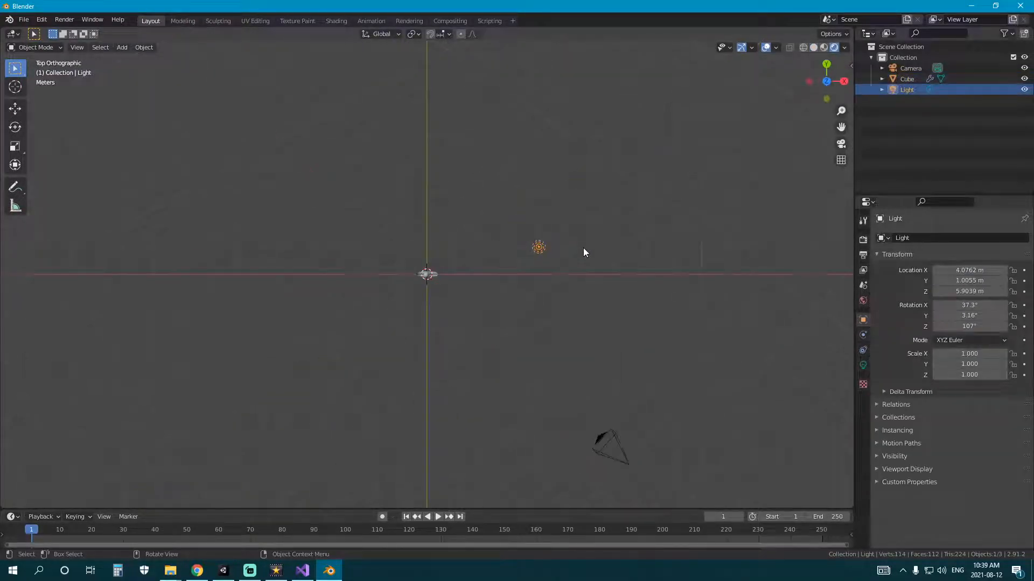
key(g)
click(522, 272)
key(KP_1)
key(g)
key(z)
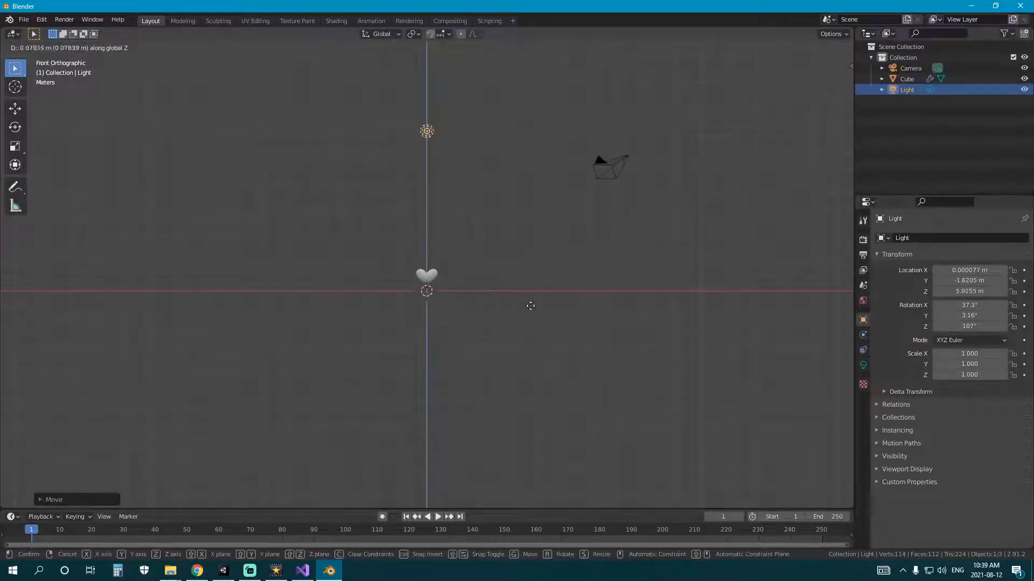
click(538, 425)
Step: Move the light along Y to about -3.95 m in front of the heart and raise it along Z
middle_drag(555, 315, 465, 311)
key(g)
key(y)
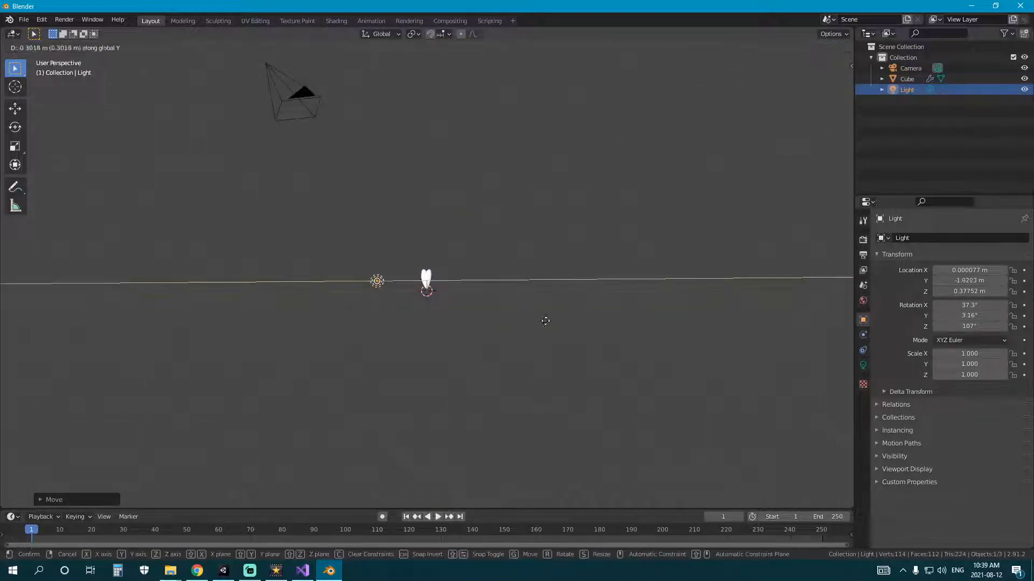
click(508, 321)
key(KP_1)
key(g)
key(z)
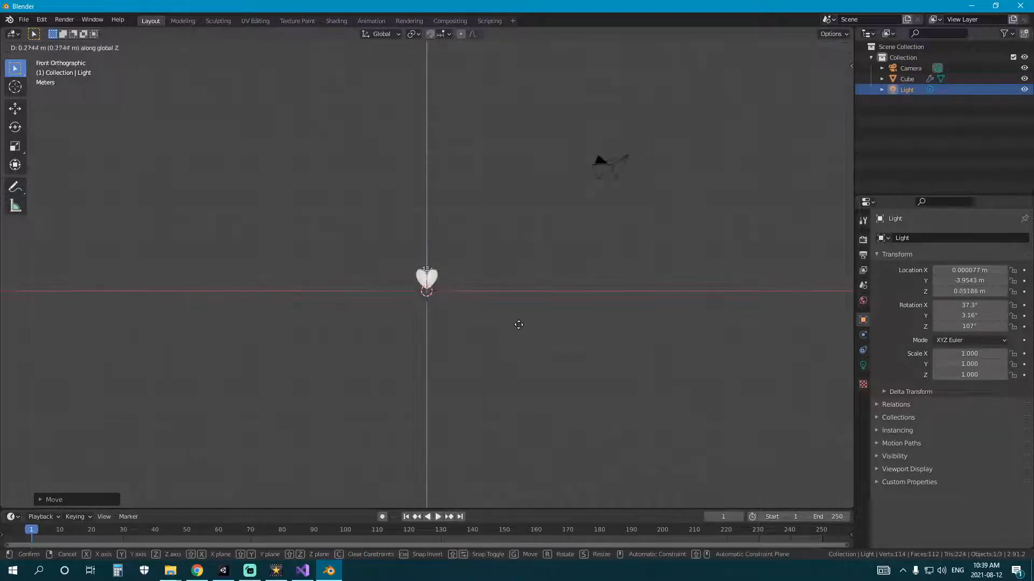
click(528, 323)
Step: Raise the light and pull it farther from the heart in side view, to about Y -5.46 m and Z 3.46 m
scroll(528, 323, up, 12)
middle_drag(467, 308, 519, 314)
key(KP_3)
key(g)
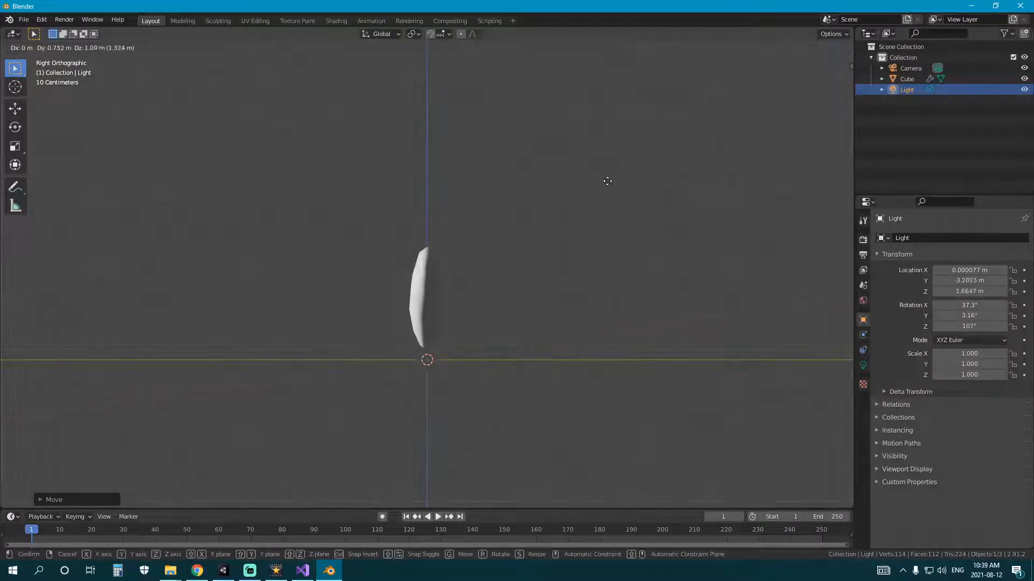
click(545, 201)
scroll(545, 202, down, 3)
key(g)
click(468, 206)
key(KP_1)
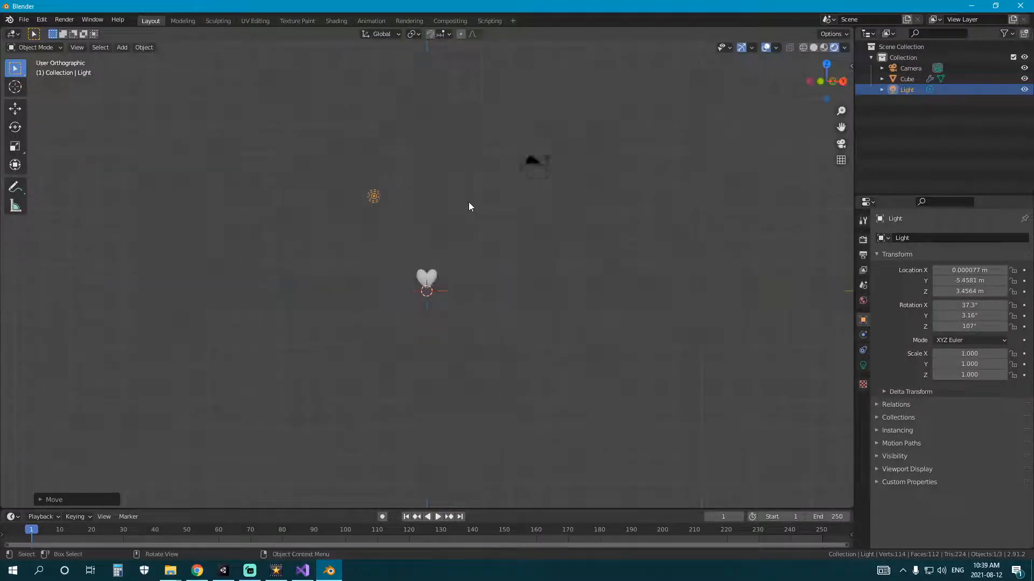
Step: Set the heart material's base color to a fully saturated, slightly darkened red
scroll(516, 248, up, 8)
click(492, 263)
scroll(593, 263, down, 2)
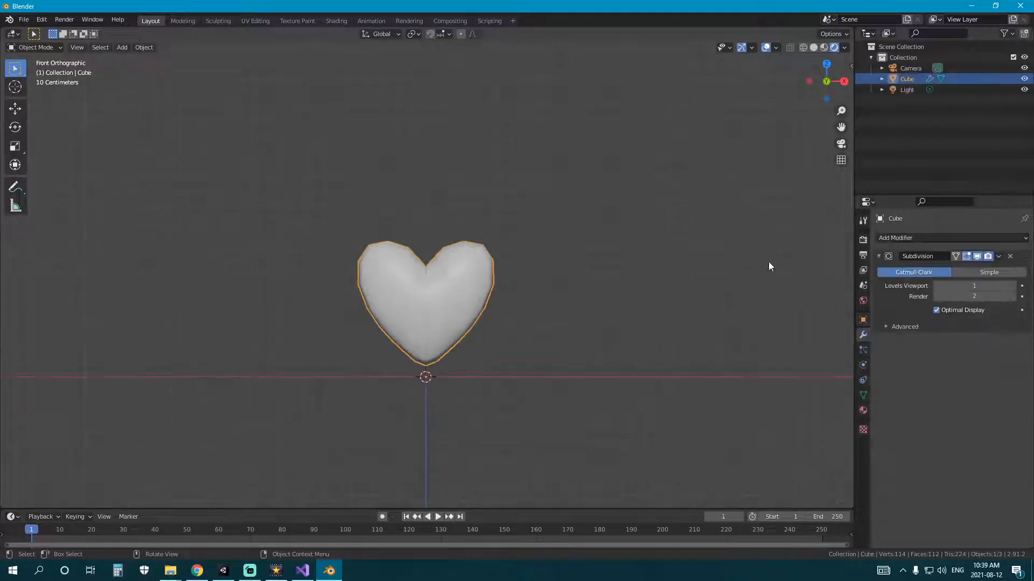
click(863, 410)
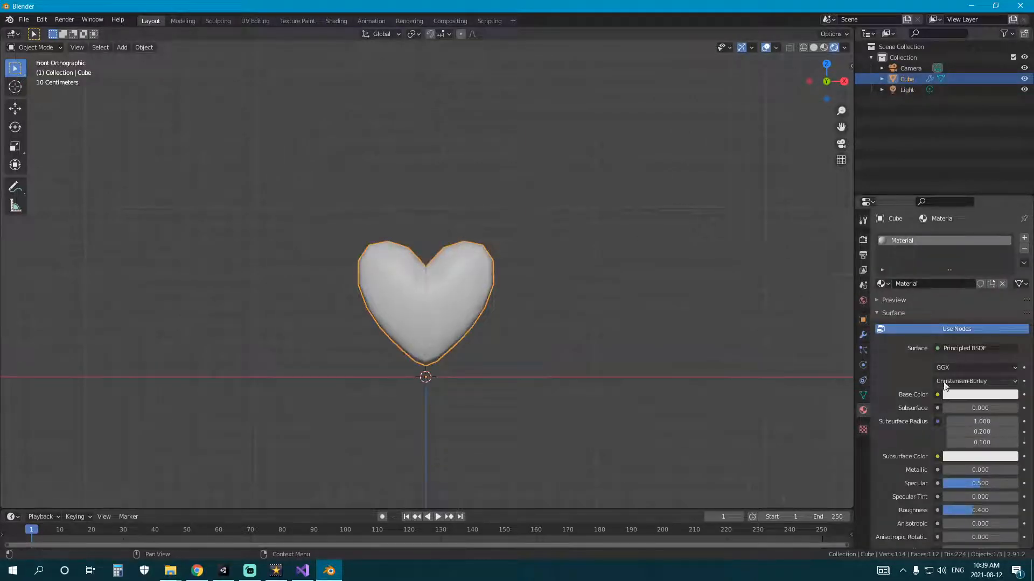
click(972, 395)
click(973, 395)
click(960, 319)
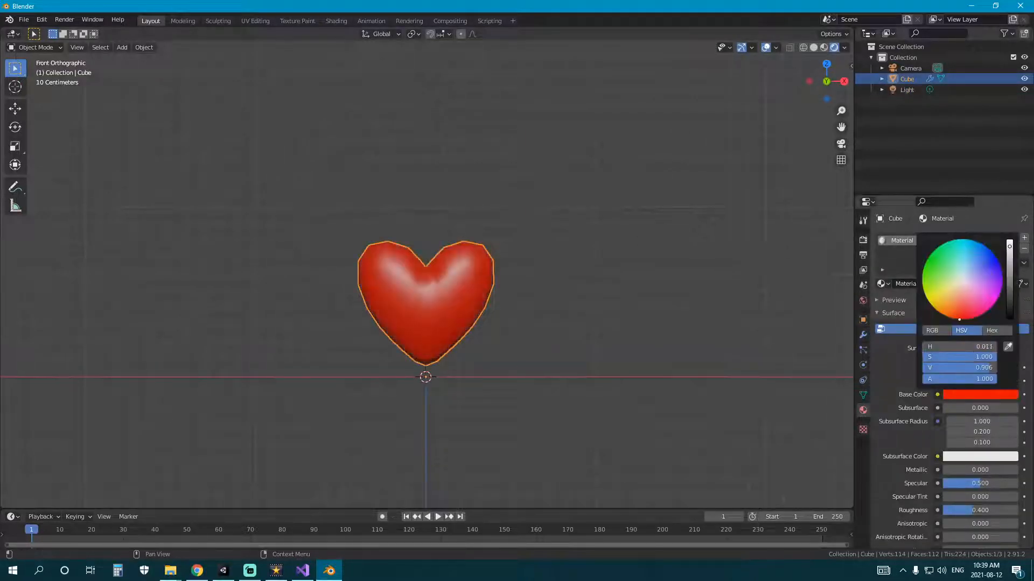
drag(1010, 248, 1010, 266)
scroll(553, 206, down, 5)
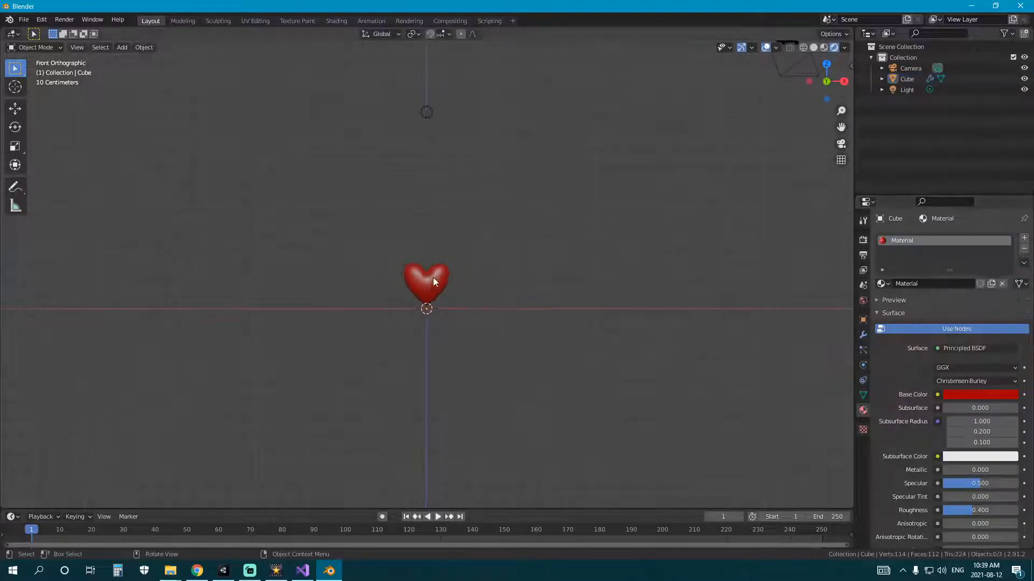
Step: Duplicate the heart in place and hide the duplicate from the viewport
click(861, 335)
scroll(480, 315, up, 5)
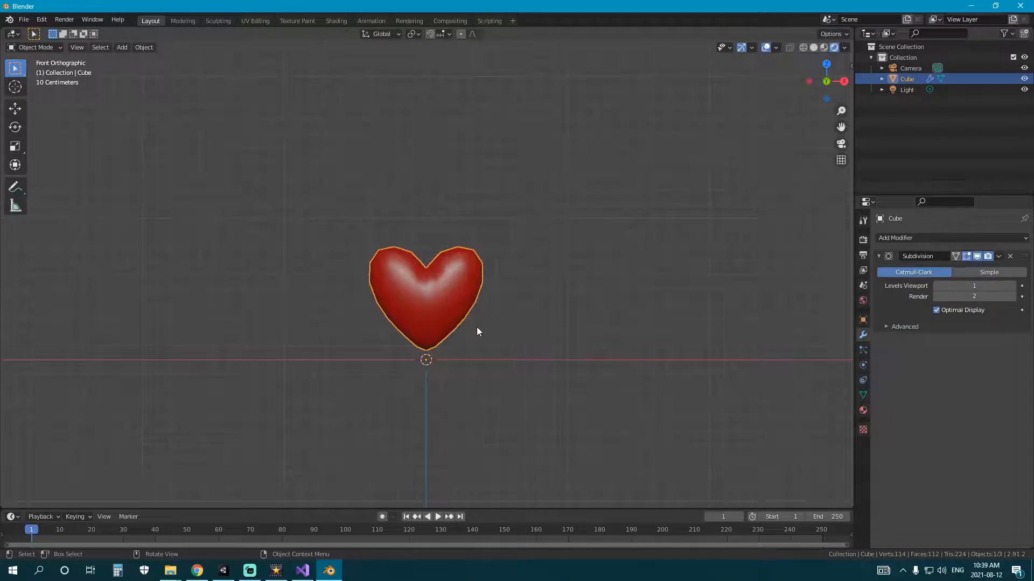
key(shift+d)
right_click(560, 234)
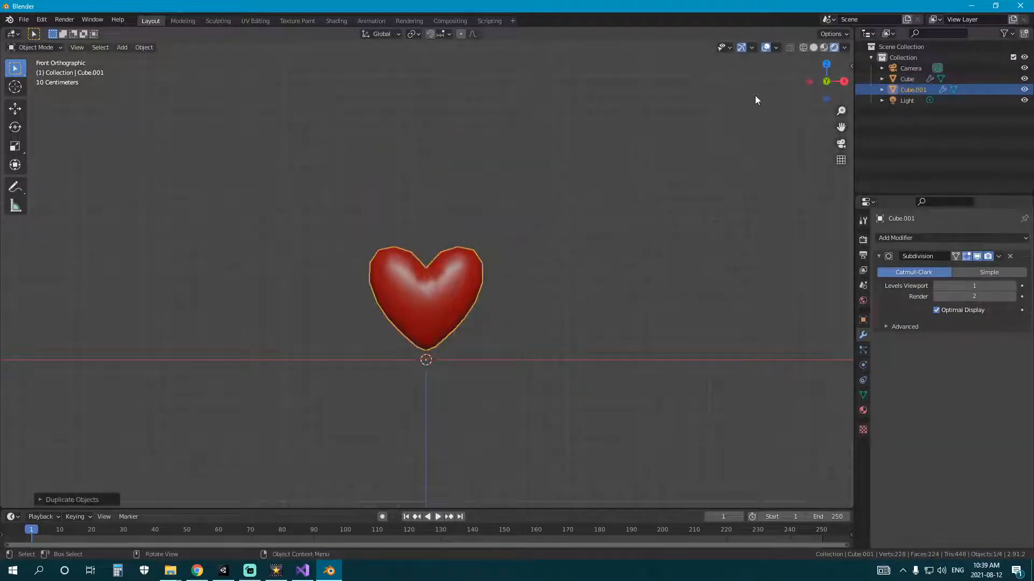
click(1024, 90)
Step: Rename the original heart object Icon and set its viewport subdivision level to 3
double_click(908, 78)
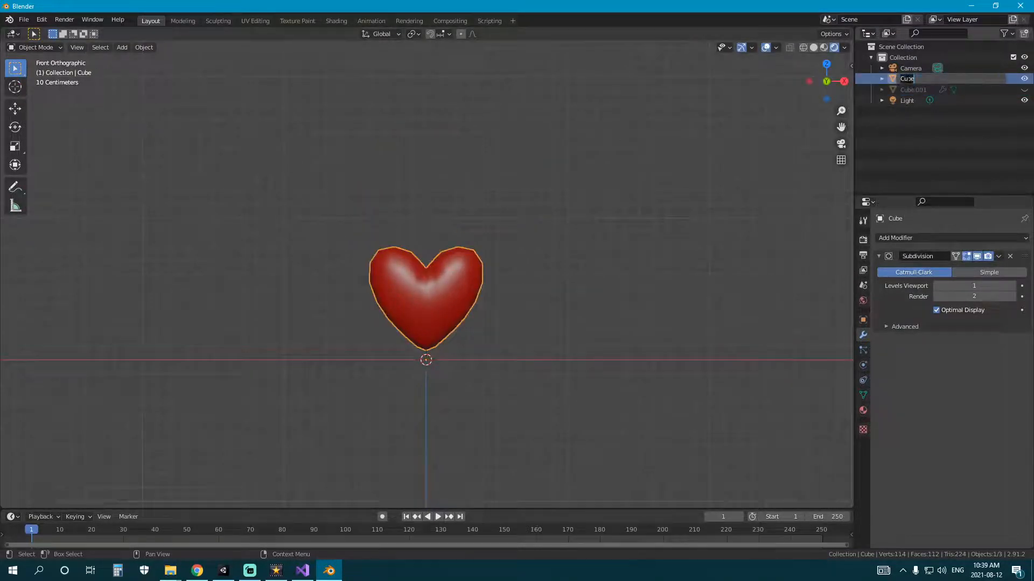
text(Icon)
key(Return)
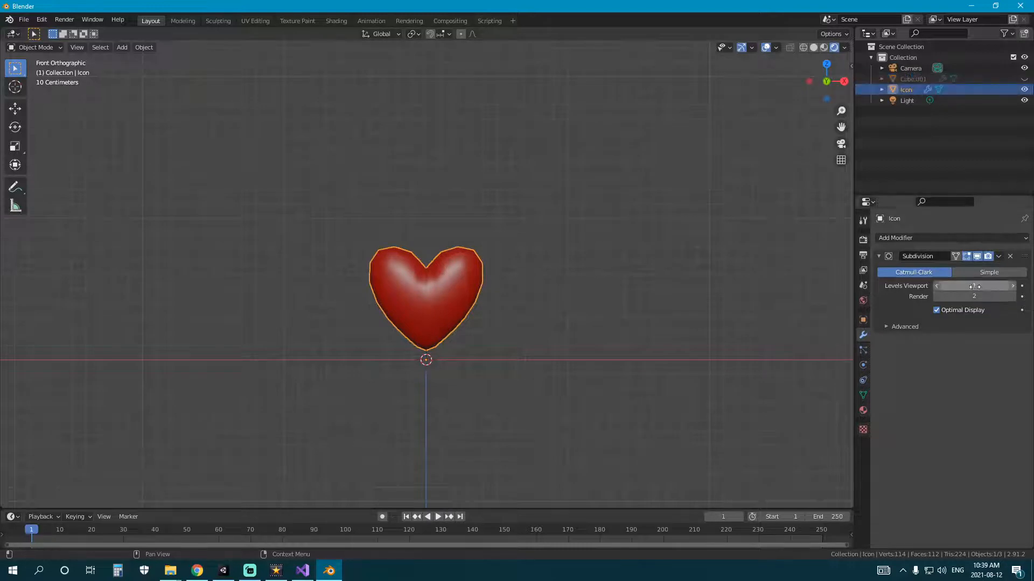
click(1013, 286)
click(523, 231)
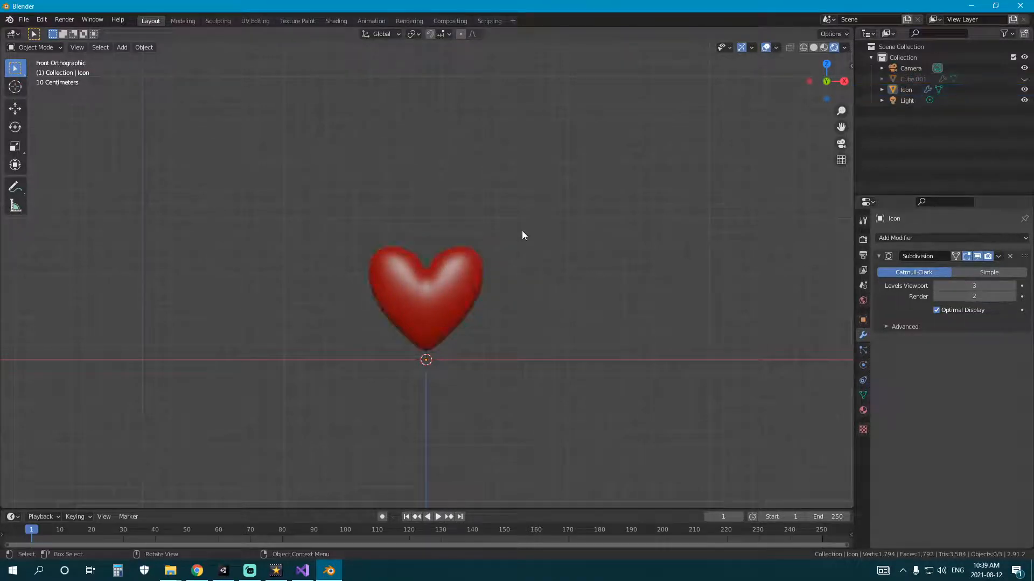
Step: Examine the smoothed red heart from near and far for its outline and shading
scroll(530, 237, up, 3)
scroll(540, 244, down, 7)
scroll(540, 243, up, 4)
scroll(544, 245, down, 3)
scroll(538, 245, down, 3)
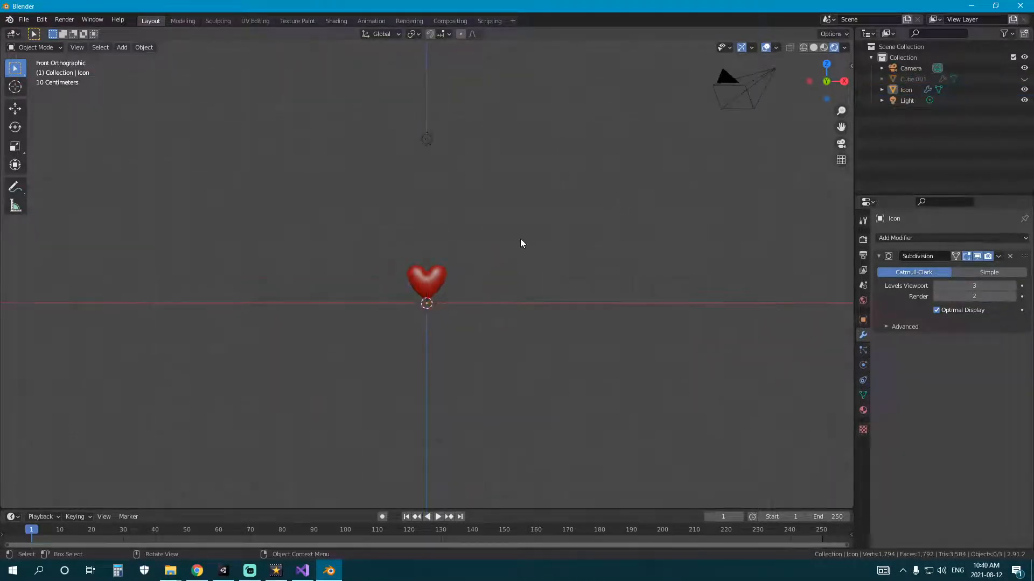
scroll(517, 243, up, 3)
scroll(490, 275, up, 5)
scroll(484, 310, down, 7)
scroll(503, 315, down, 3)
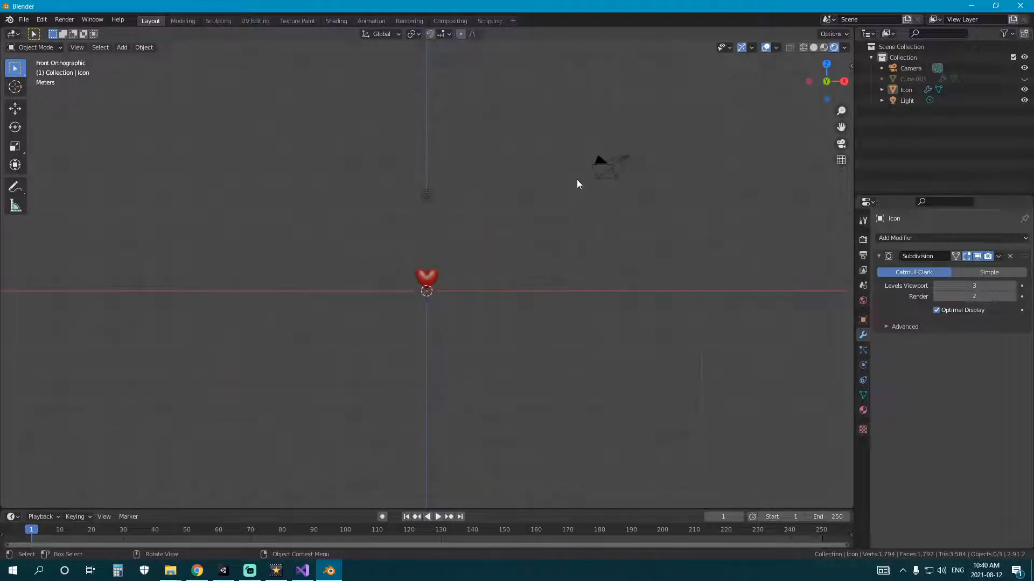
Step: Delete the existing camera and add a new camera at the origin
click(602, 166)
key(x)
click(611, 190)
scroll(502, 247, up, 8)
key(shift+a)
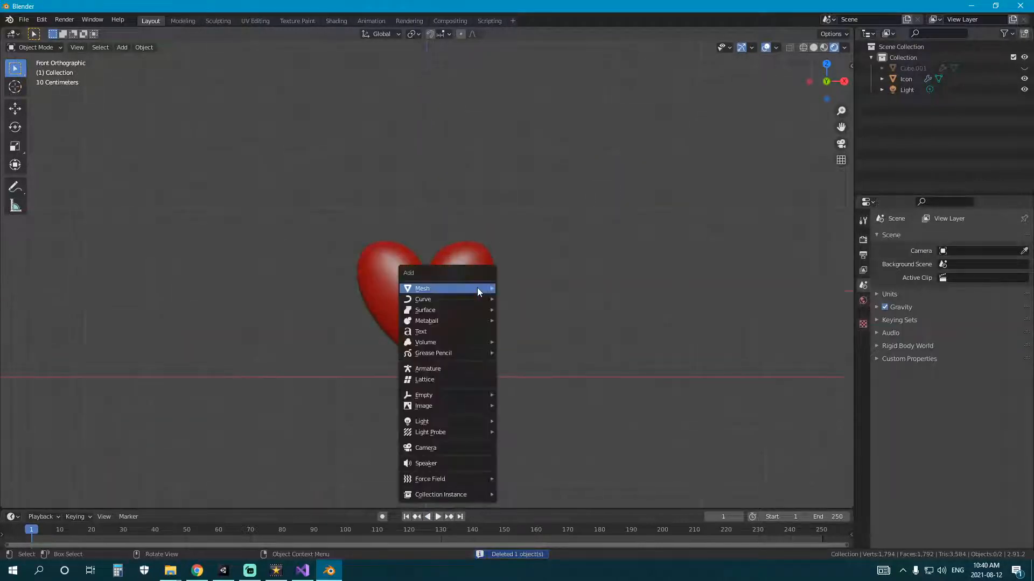
click(441, 447)
Step: Move the new camera in front of the heart to Y about -2 m and raise it along Z to about 0.4 m
key(KP_3)
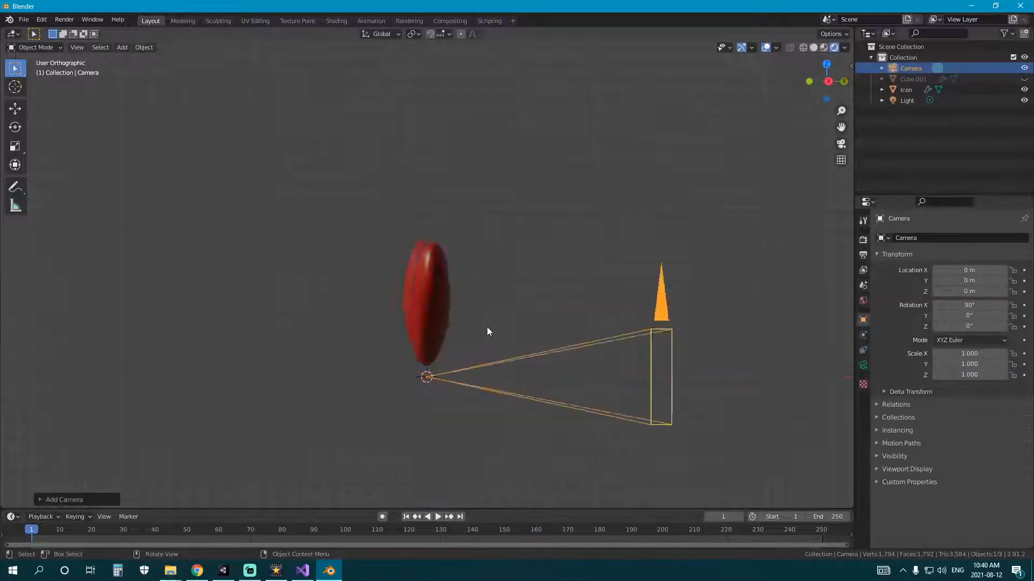
key(KP_1)
scroll(575, 287, down, 4)
middle_drag(574, 285, 525, 352)
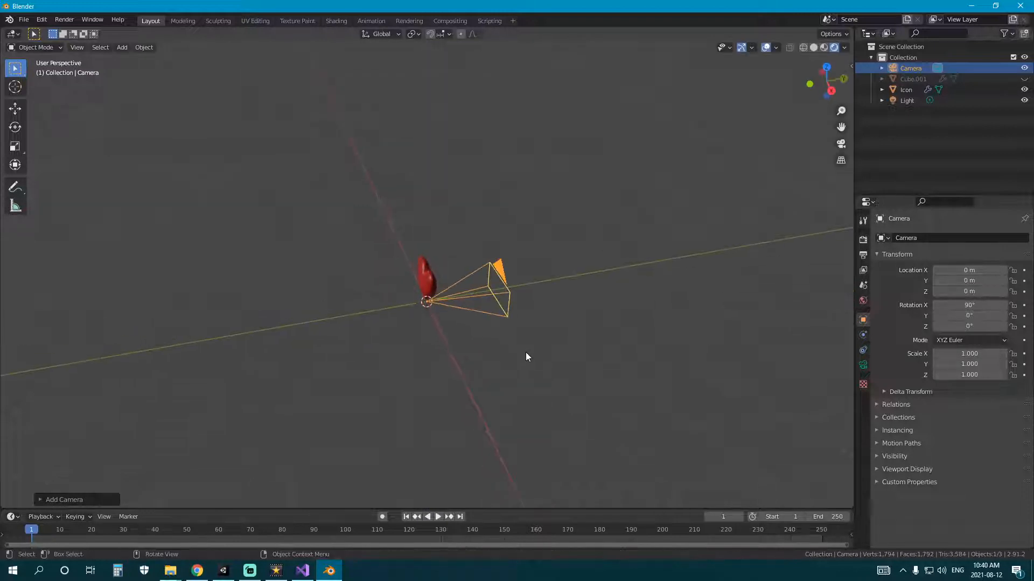
key(g)
key(y)
click(414, 361)
key(KP_1)
key(g)
key(z)
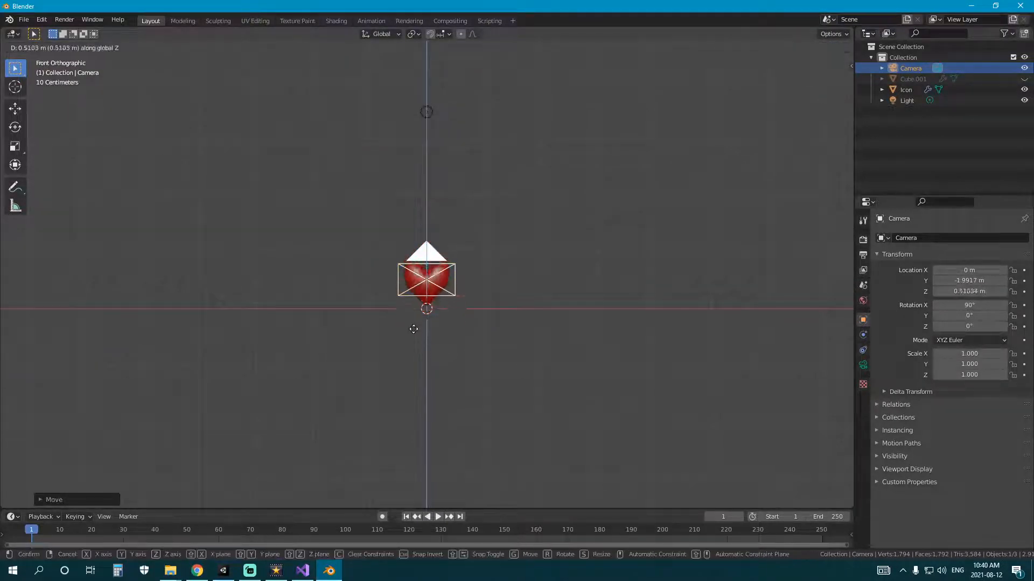
click(415, 341)
Step: Pull the camera back to about Y -2.99 m and Z 0.47 m, and look through it at the heart
middle_drag(415, 341, 547, 346)
key(g)
key(y)
click(501, 346)
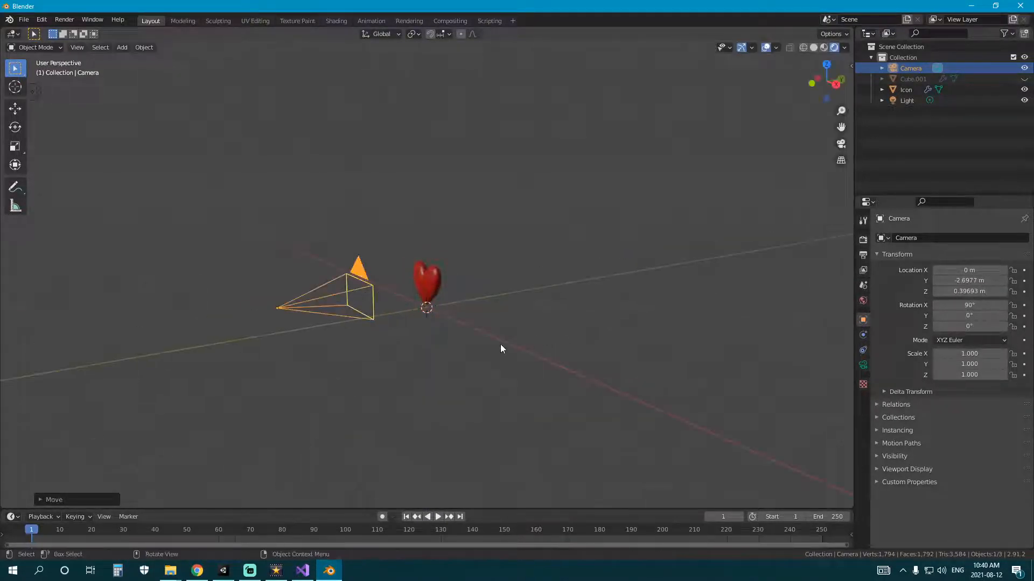
key(KP_3)
key(g)
click(484, 340)
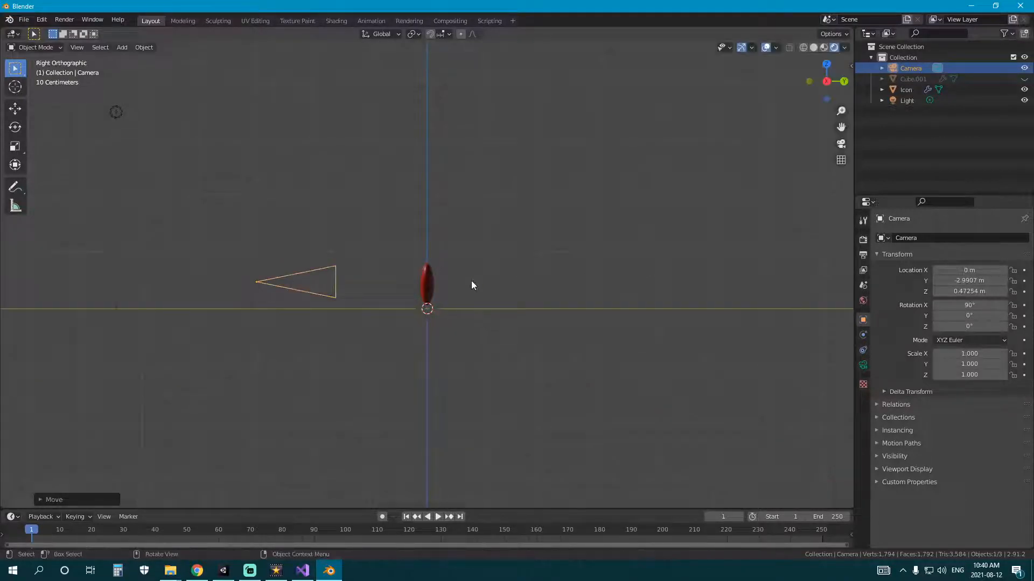
key(KP_0)
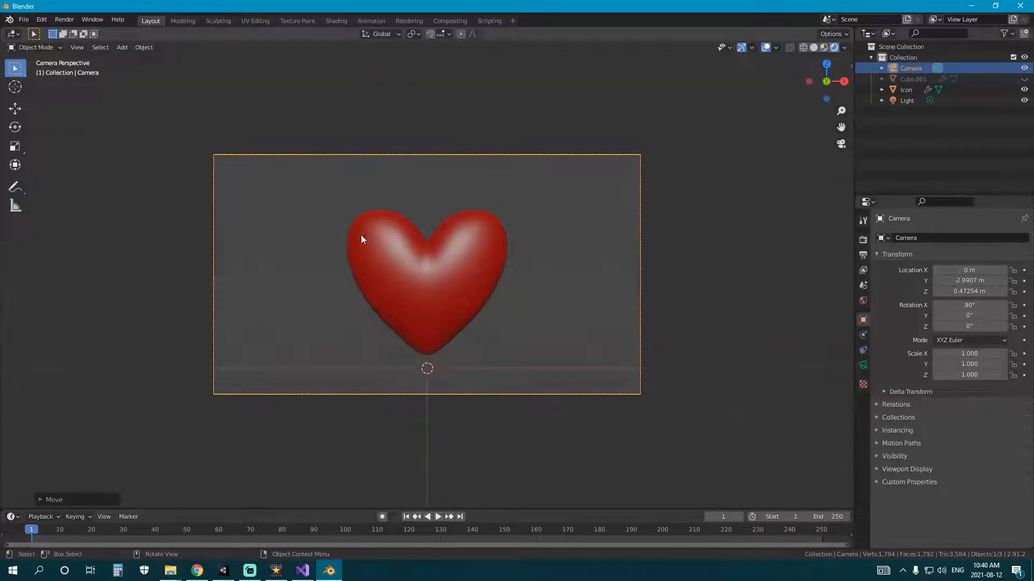
Step: Set the render output's X resolution to 1080 px for a square frame
click(863, 239)
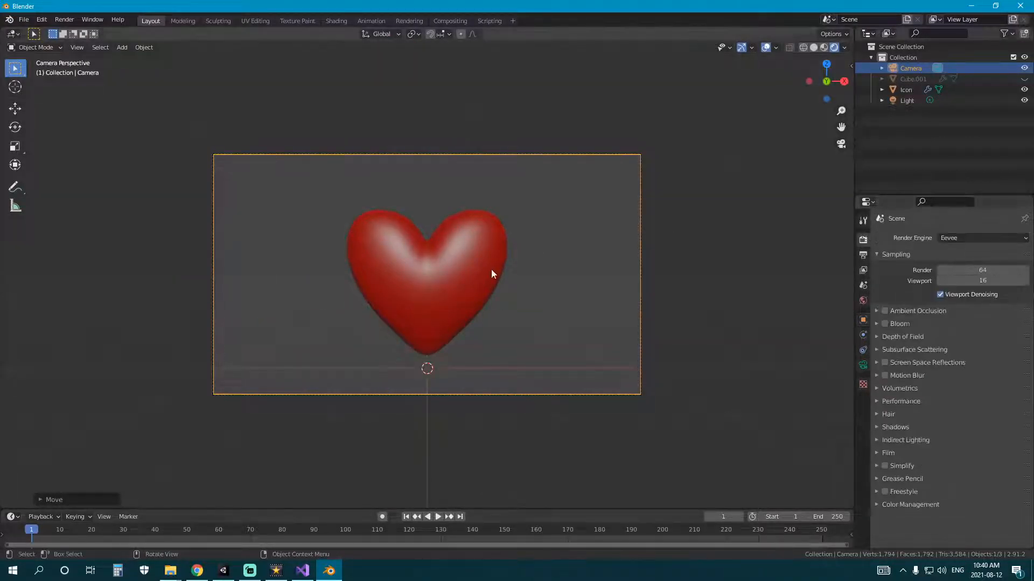
click(863, 255)
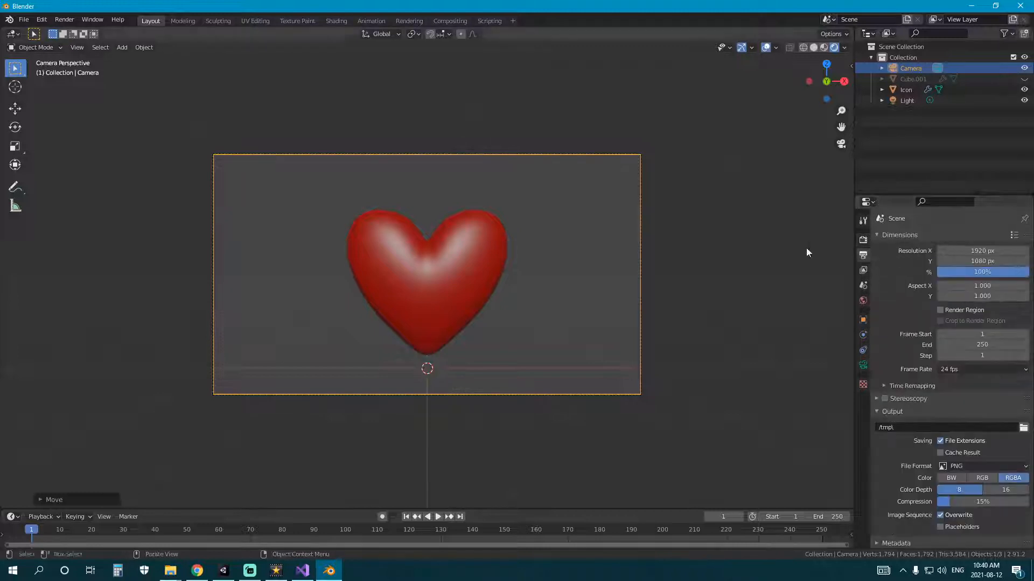
click(989, 252)
text(1080)
key(Return)
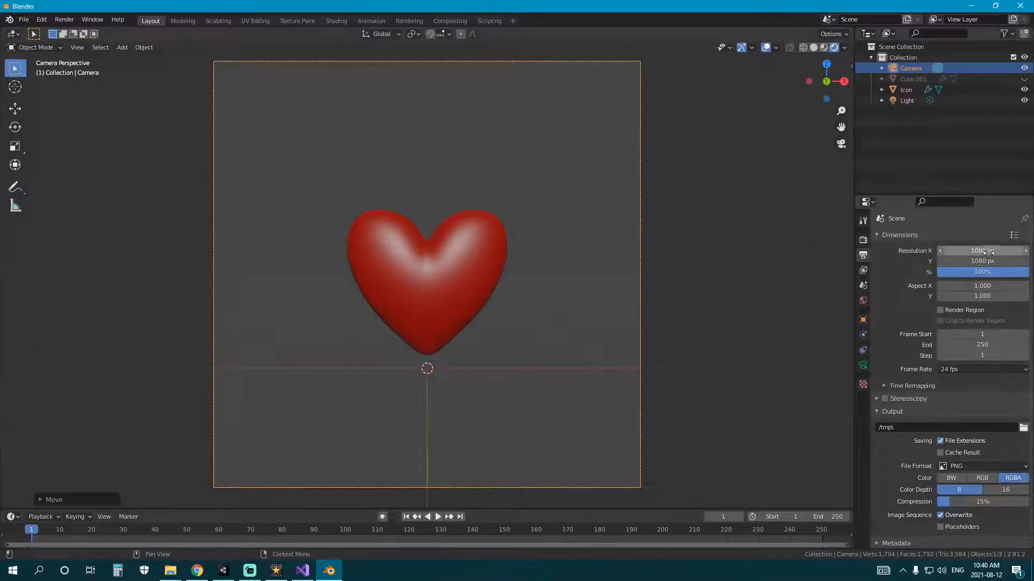
Step: Set the render output's X and Y resolution to 512 px each
scroll(596, 206, down, 3)
middle_drag(596, 207, 490, 223)
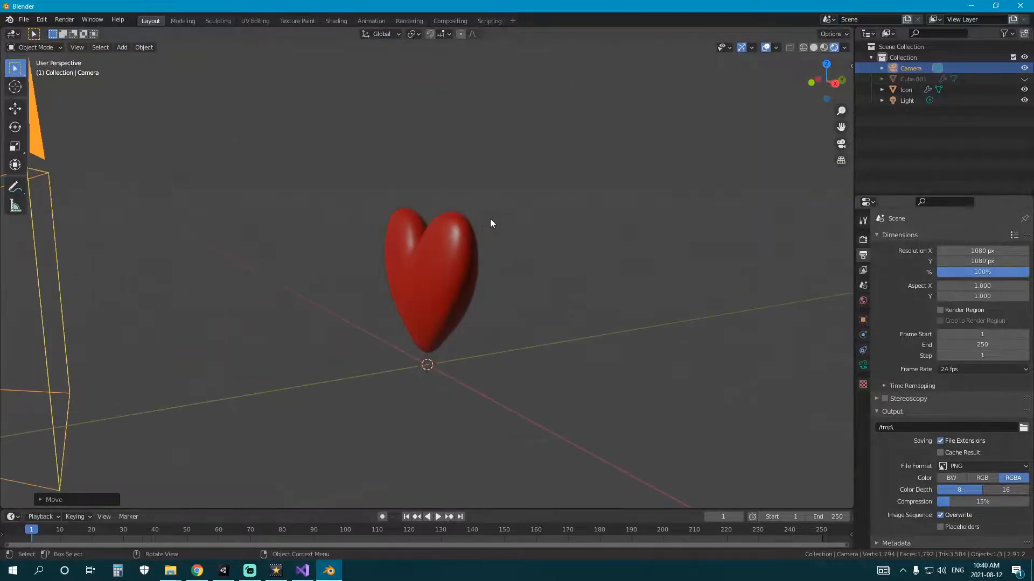
scroll(491, 219, down, 4)
key(KP_1)
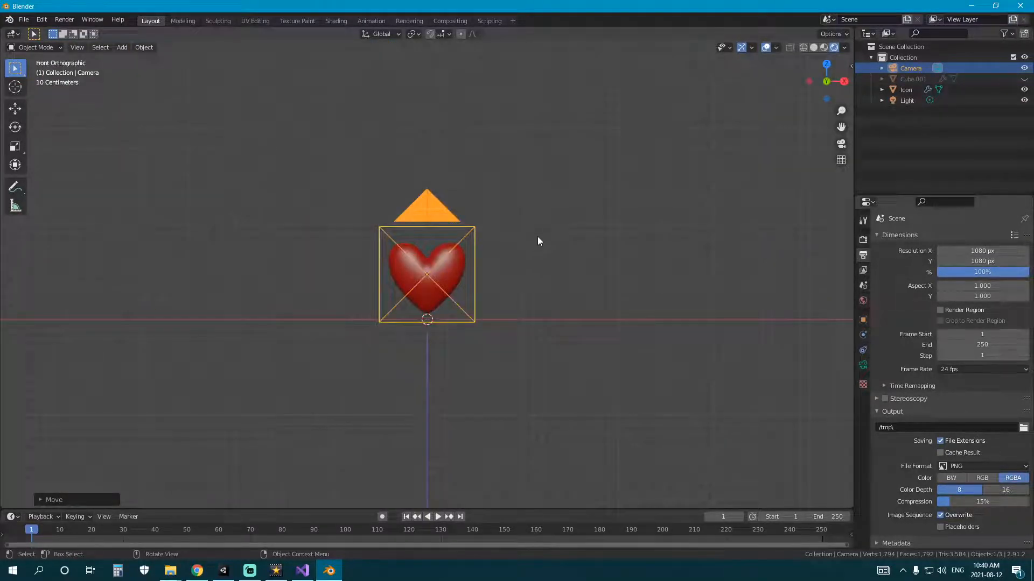
scroll(538, 236, up, 5)
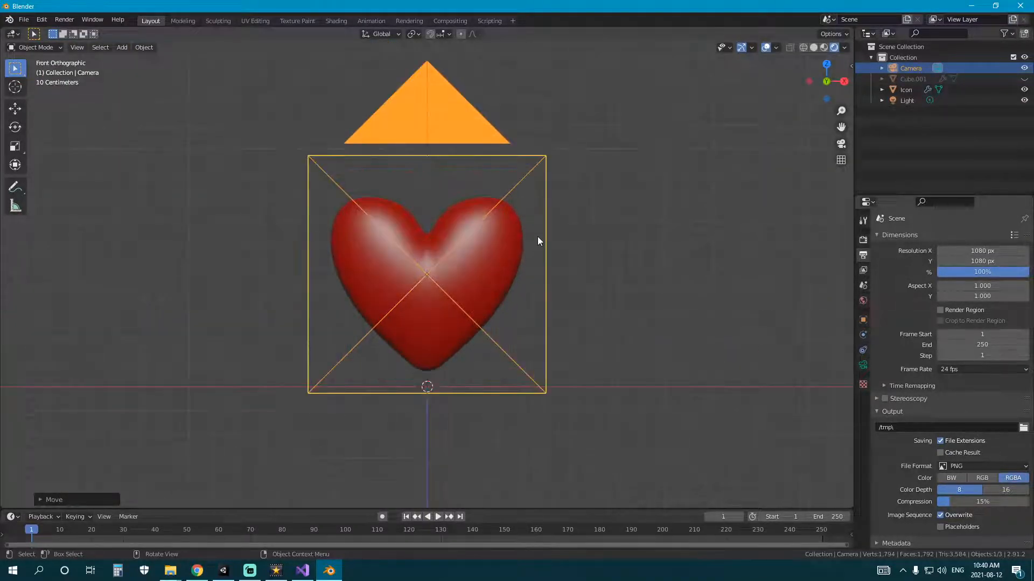
click(984, 251)
text(512)
key(Return)
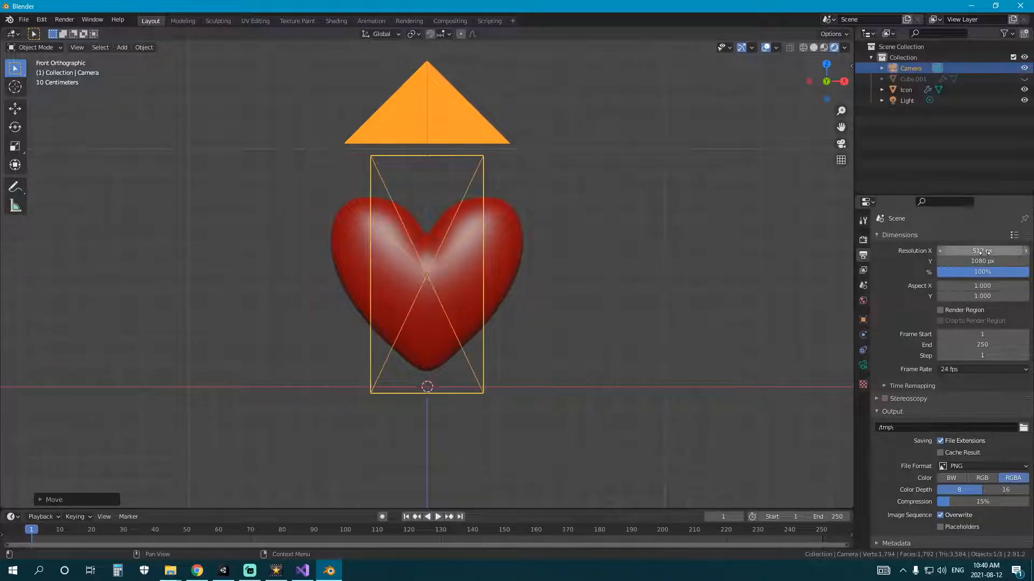
click(981, 261)
text(512)
key(Return)
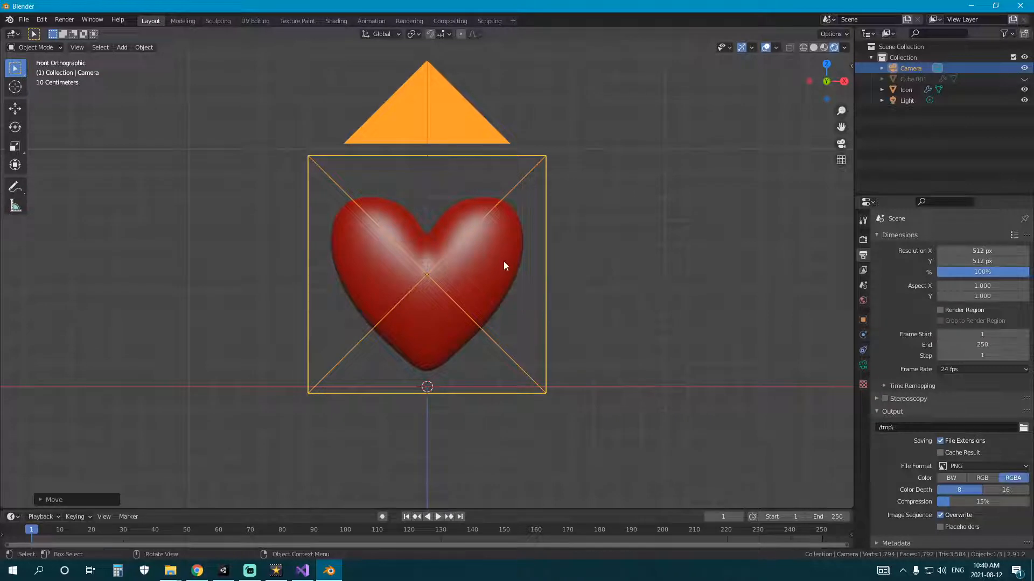
Step: Switch the heart's camera to an orthographic lens and set its orthographic scale to 0.9
key(KP_0)
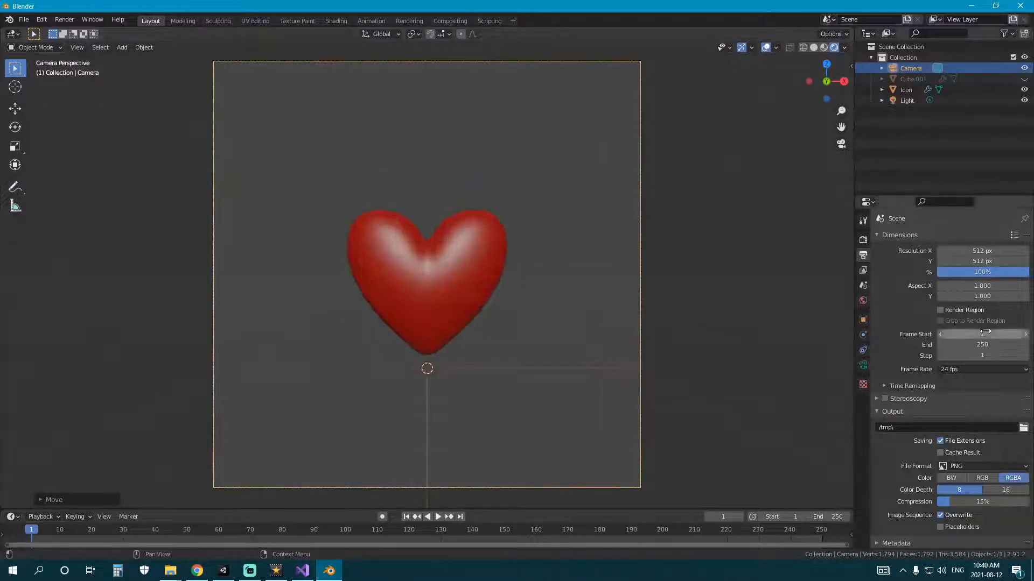
click(863, 365)
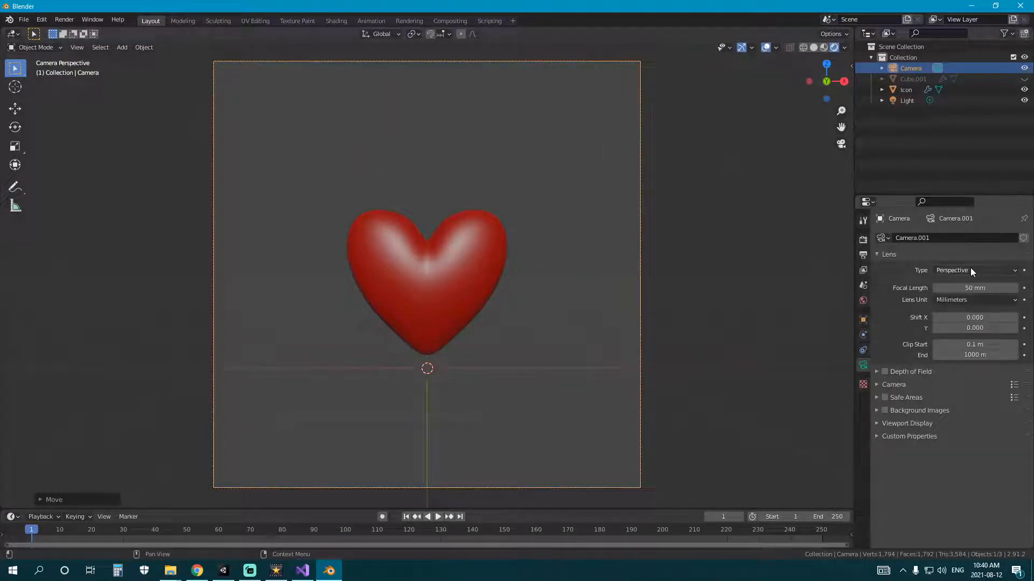
click(972, 270)
click(956, 296)
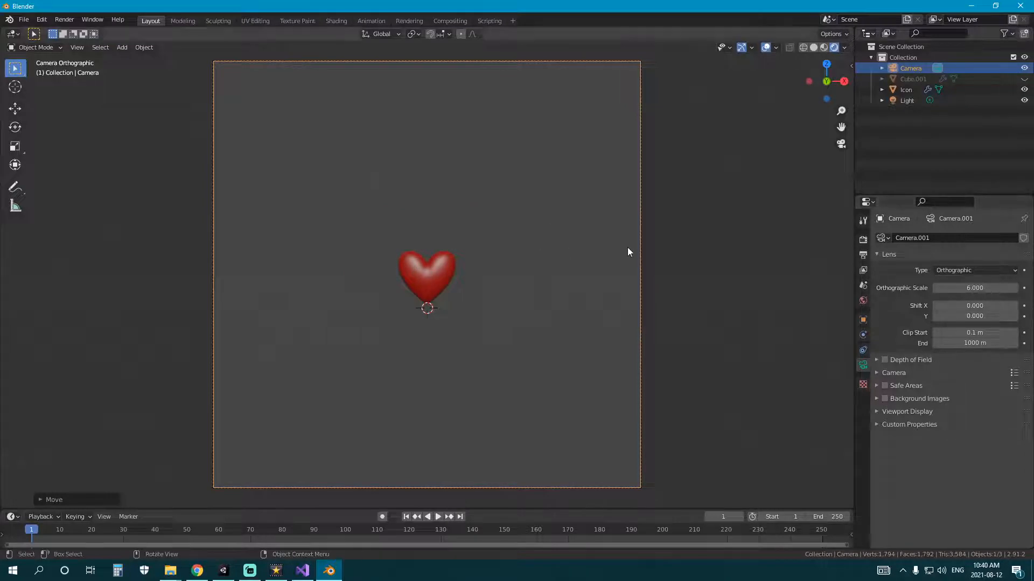
scroll(613, 242, down, 5)
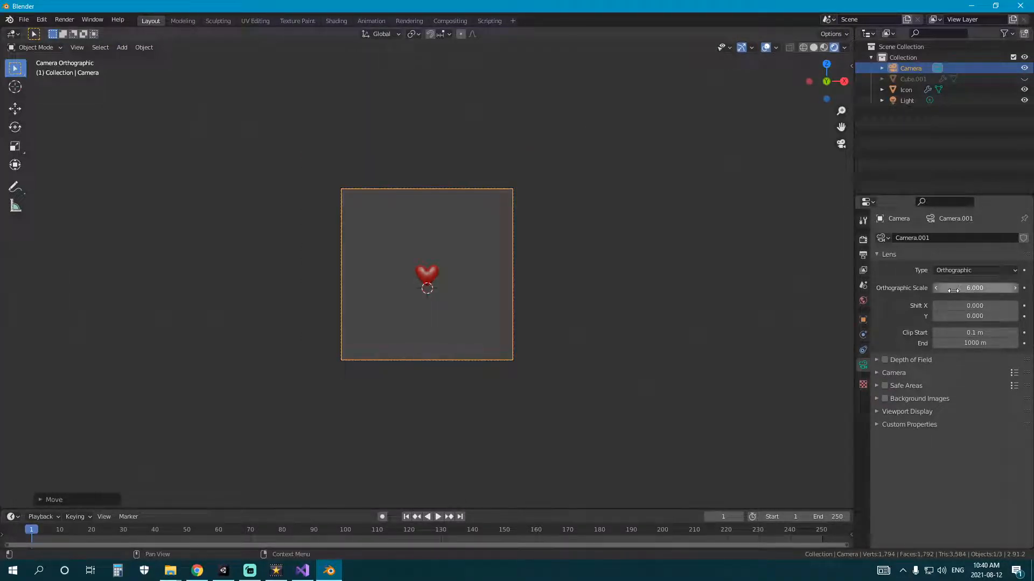
click(953, 291)
text(1.1)
key(Return)
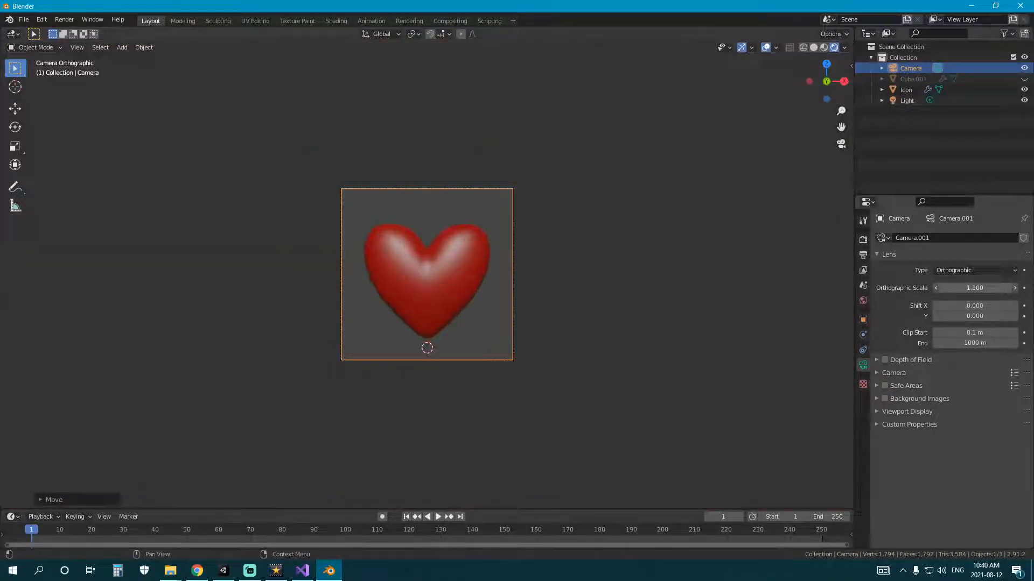
drag(953, 290, 956, 289)
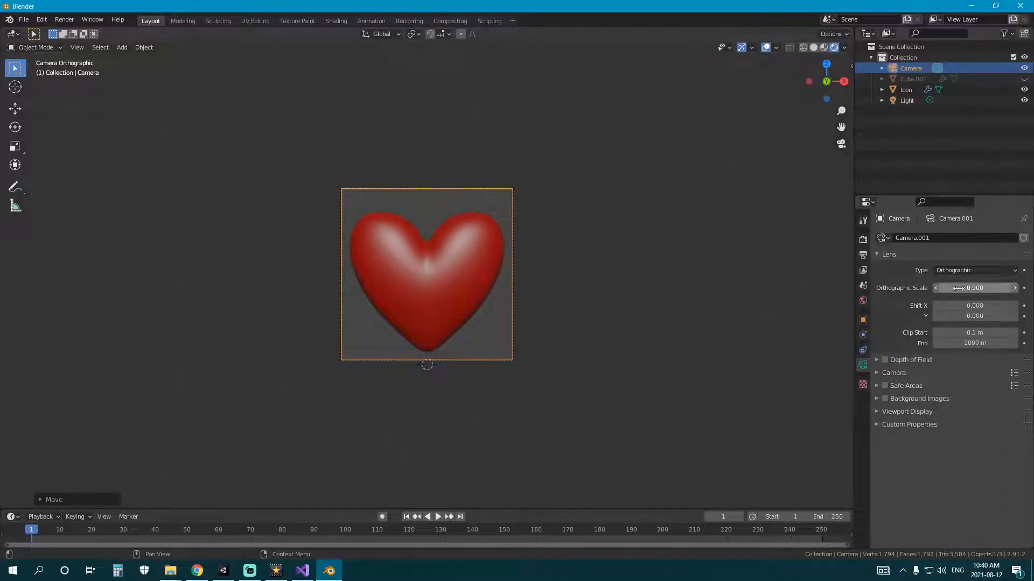
Step: Lower the camera about 0.01 m along Z to centre the heart vertically in the frame
key(g)
key(z)
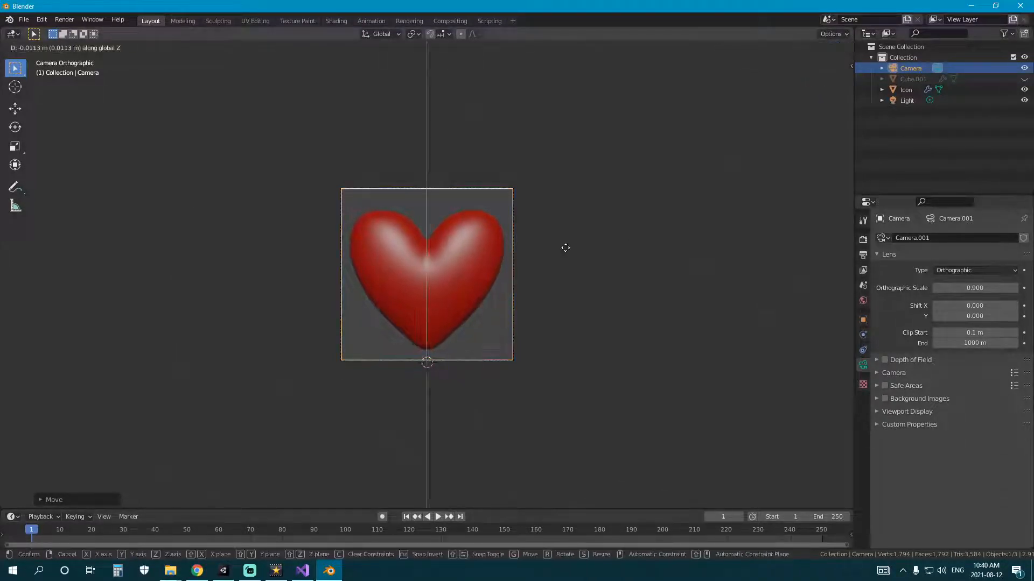
click(565, 248)
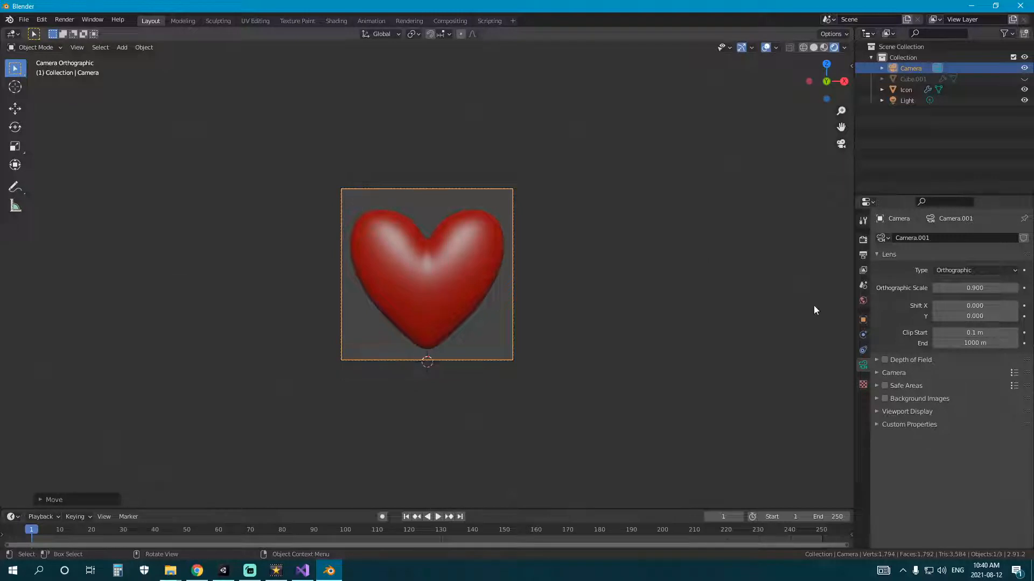
Step: Try the transparent film background in the Eevee render settings and switch it off again
click(863, 221)
click(863, 365)
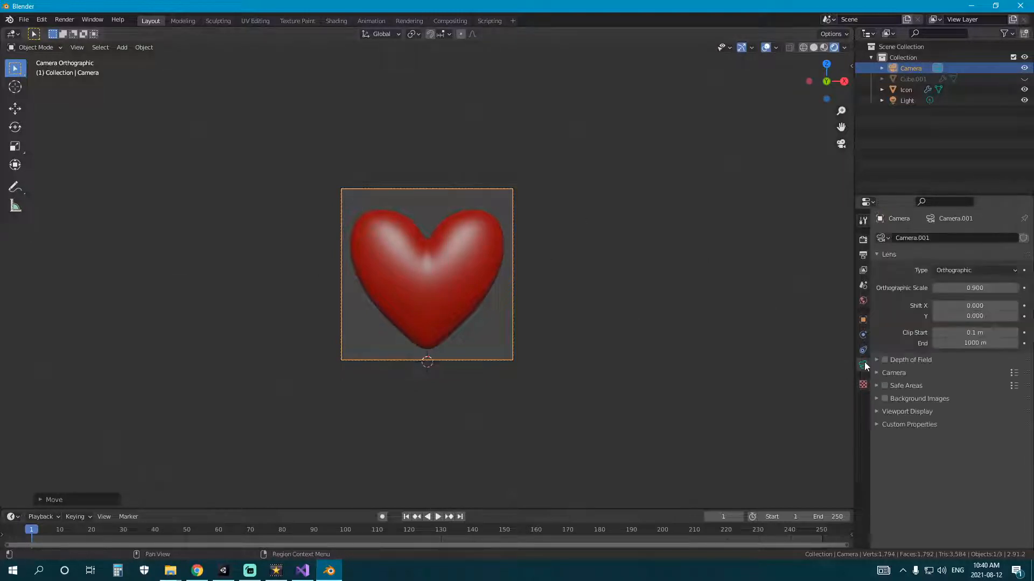
click(863, 239)
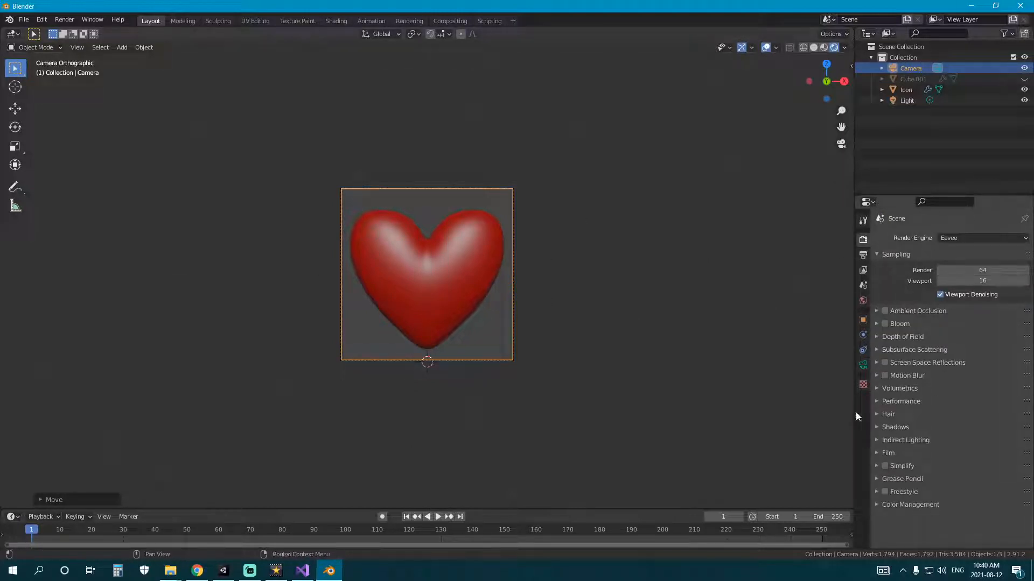
click(881, 453)
scroll(915, 382, down, 1)
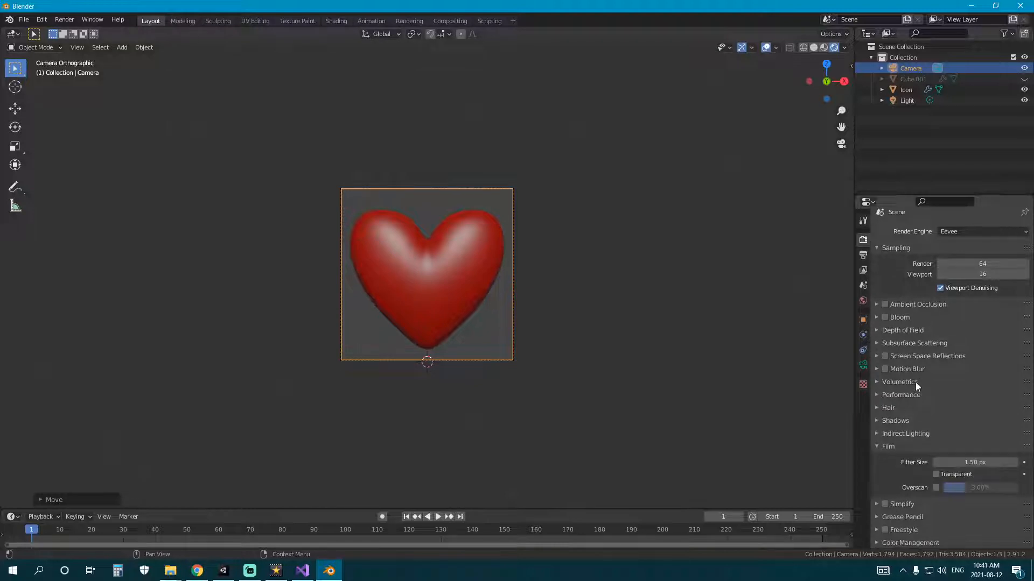
click(937, 475)
click(937, 475)
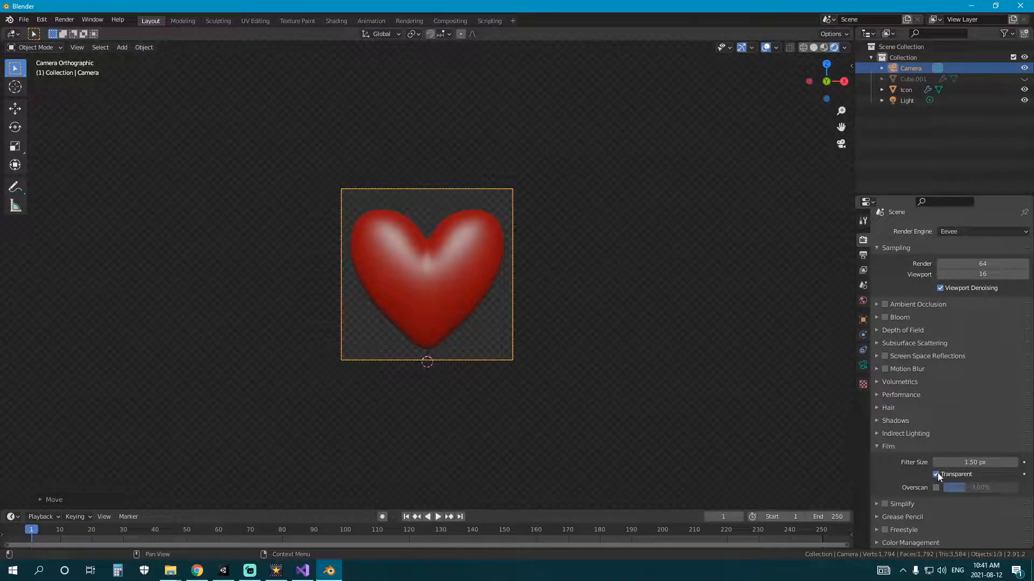
Step: Try the Cycles render engine, look at its film options and return to Eevee
click(949, 233)
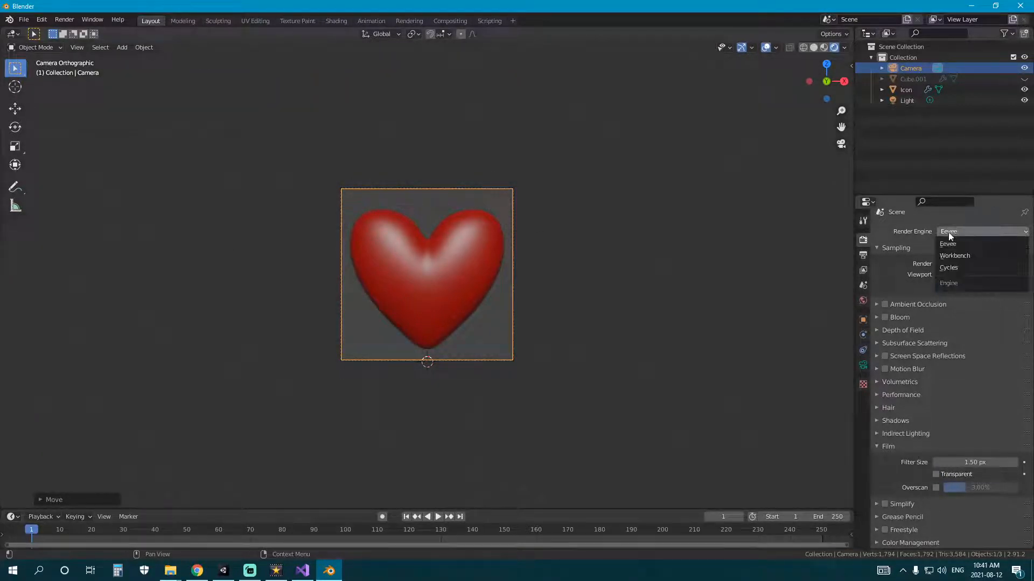
click(967, 269)
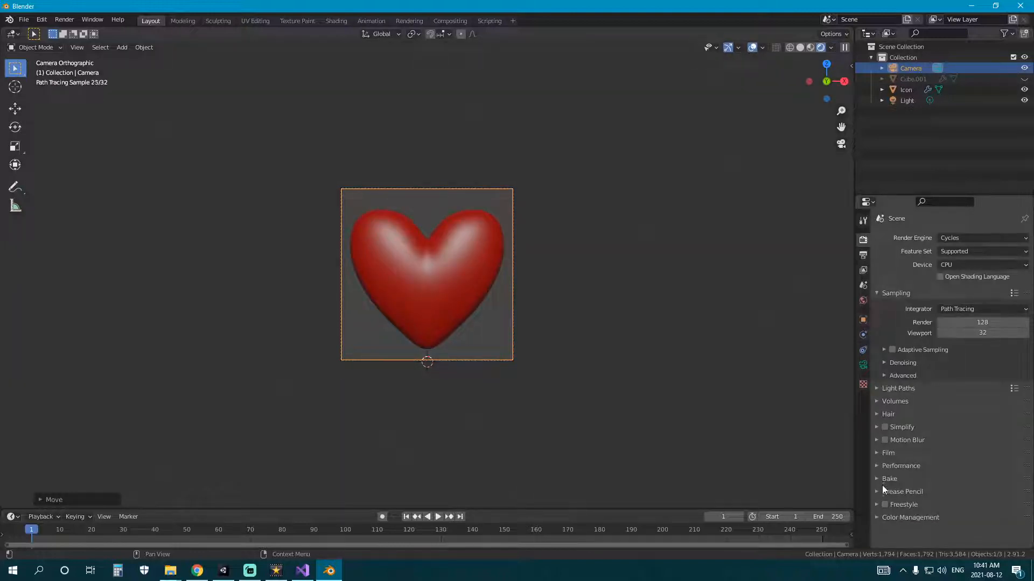
click(875, 453)
scroll(876, 452, down, 1)
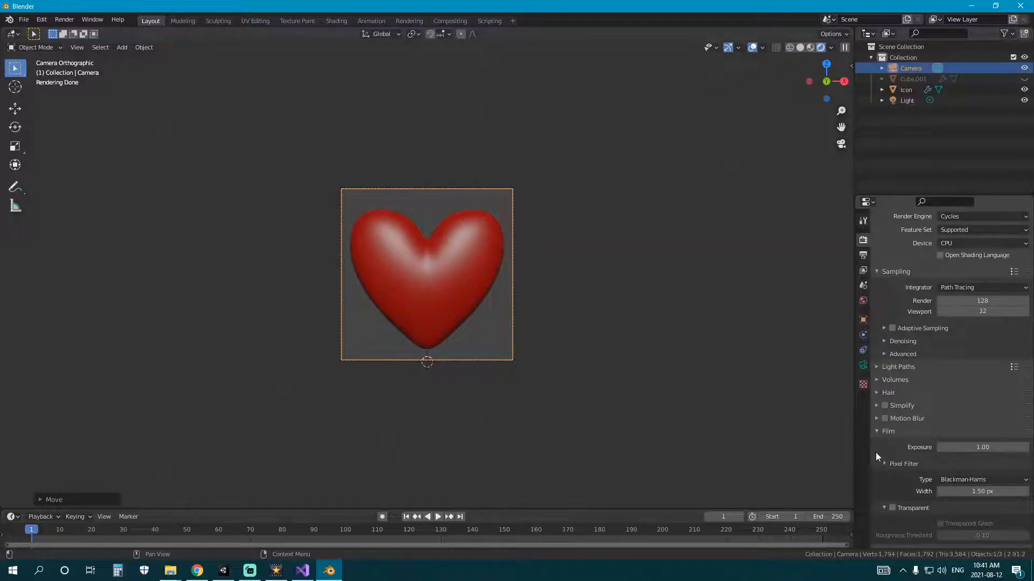
scroll(876, 426, up, 1)
click(966, 238)
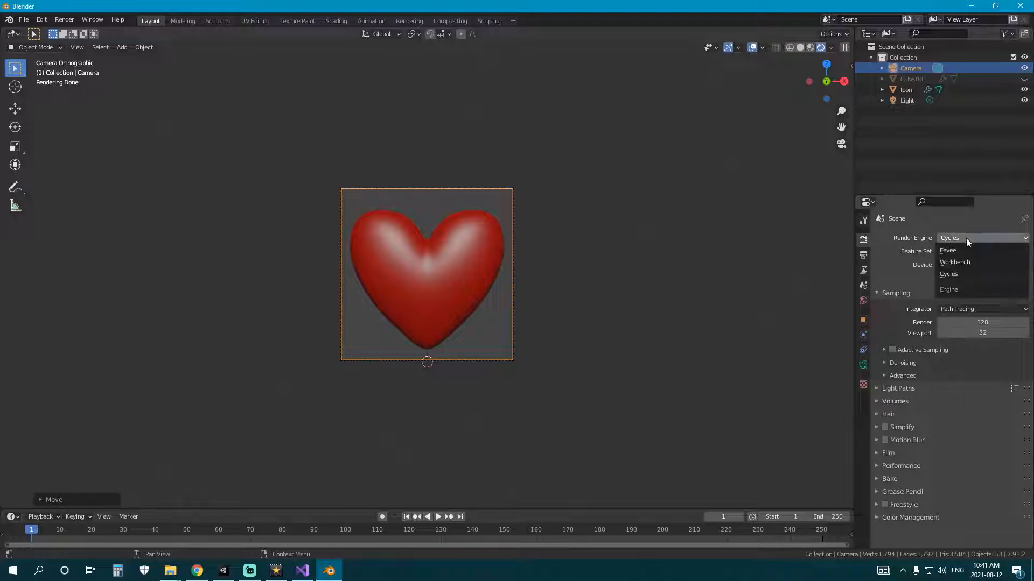
click(965, 251)
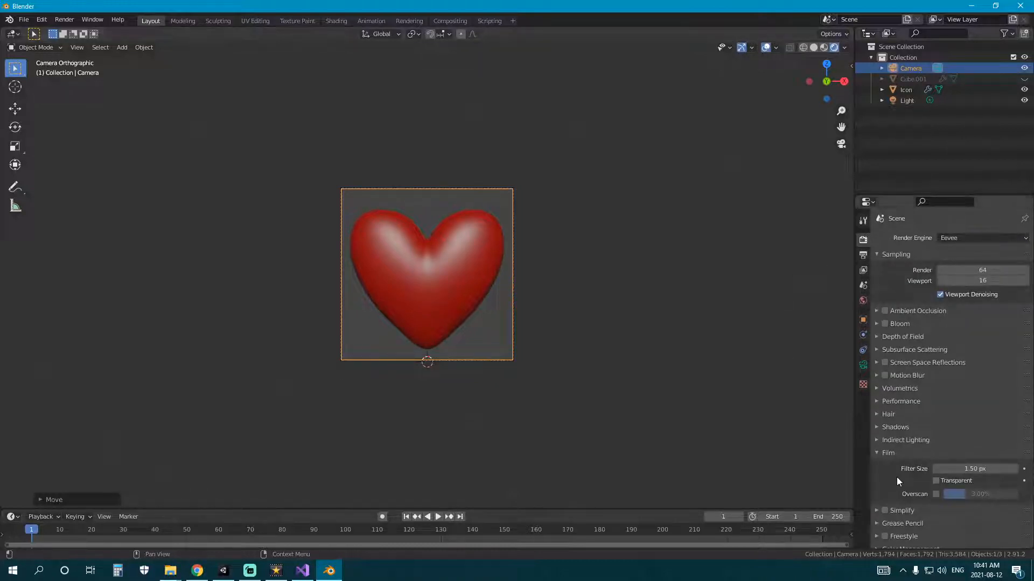
Step: Enable the transparent film background and render a test image of the heart
click(936, 480)
click(554, 192)
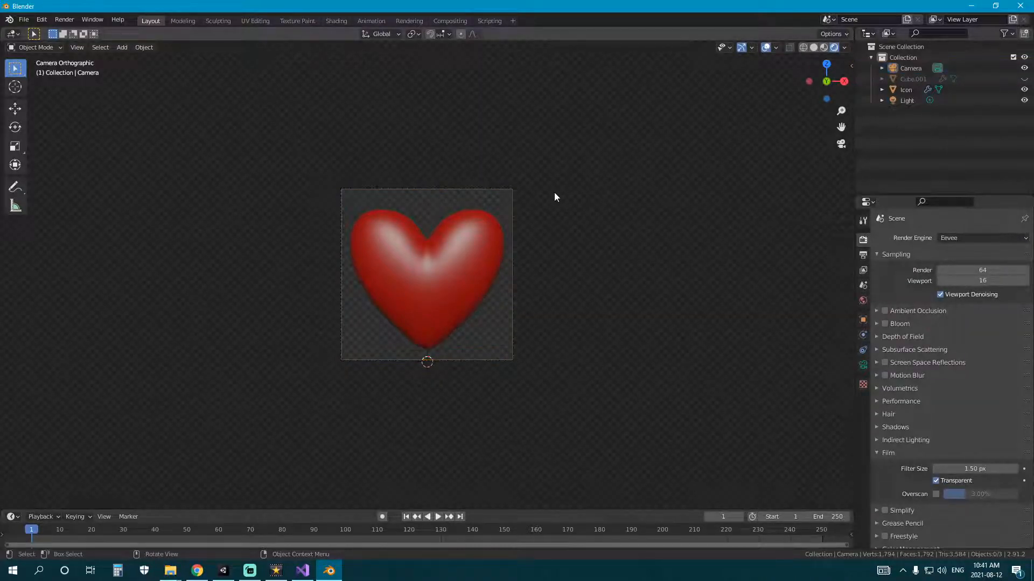
click(24, 19)
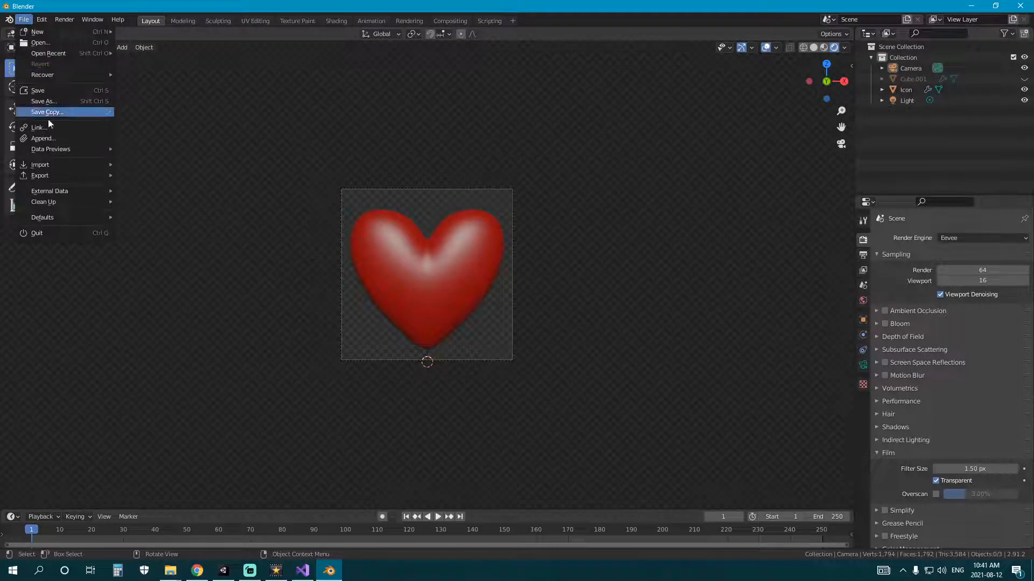
click(64, 20)
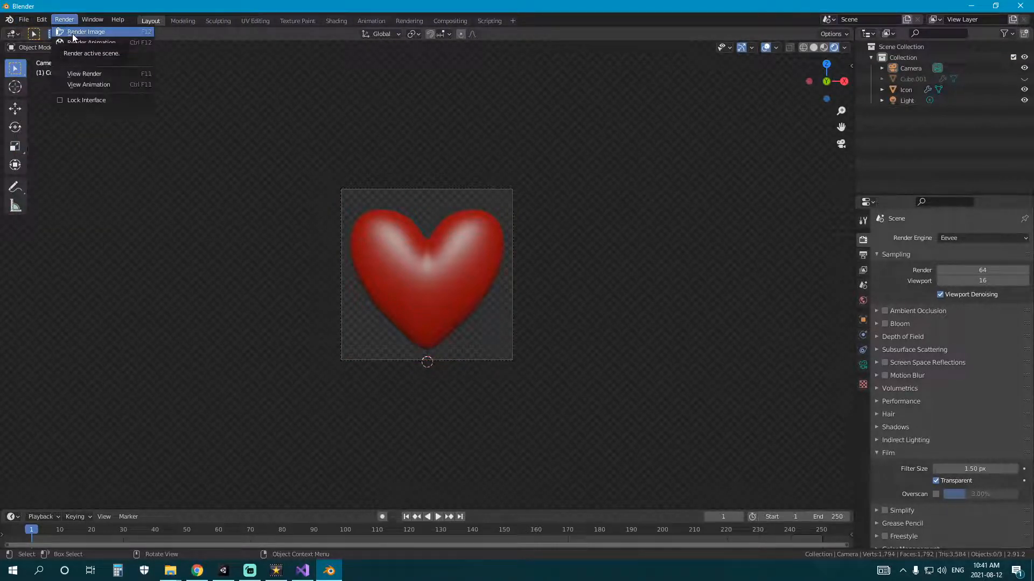
click(72, 33)
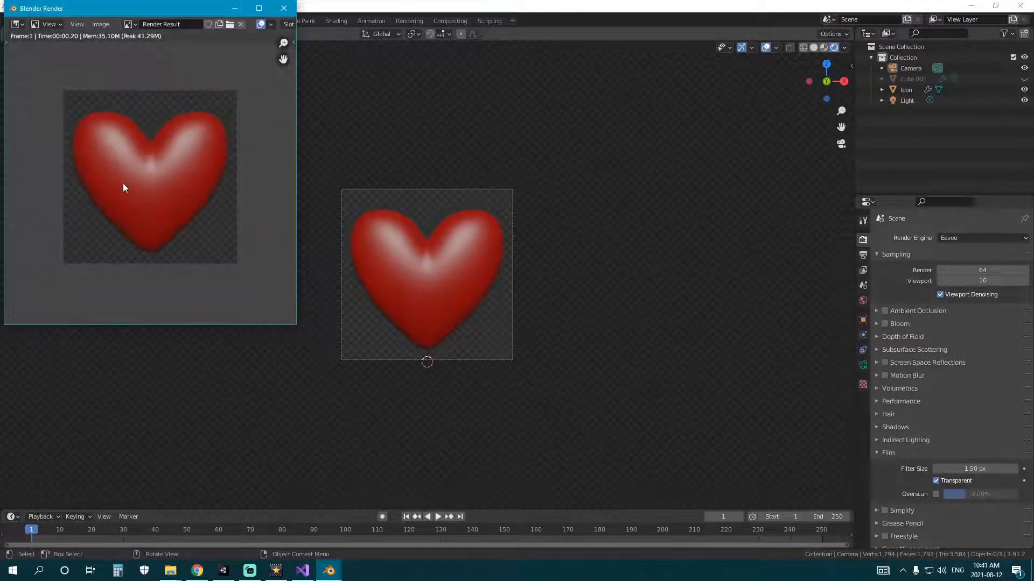
click(284, 8)
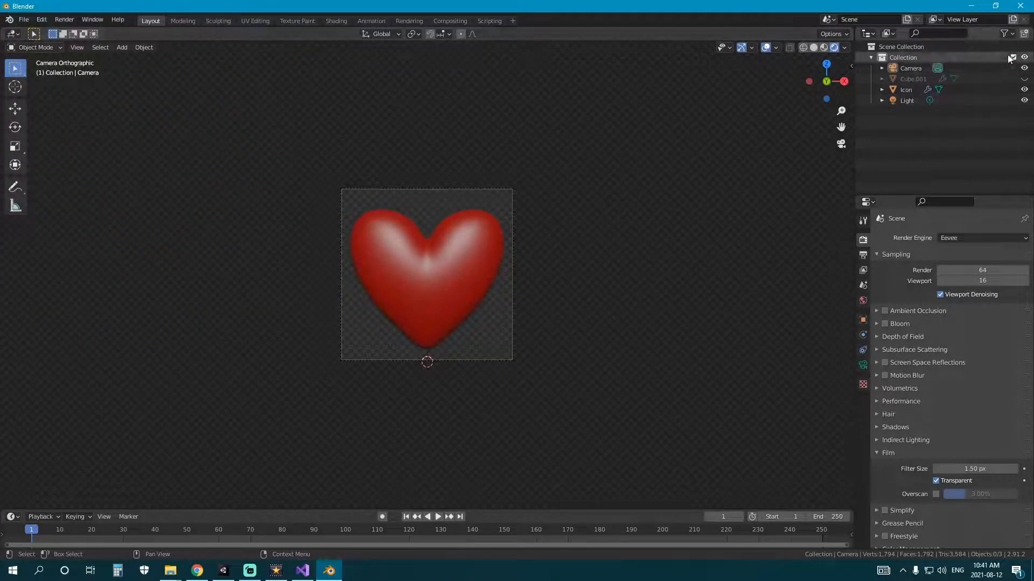
Step: Show render visibility for the scene objects, exclude Cube.001 from renders, and render the heart image again
click(1005, 33)
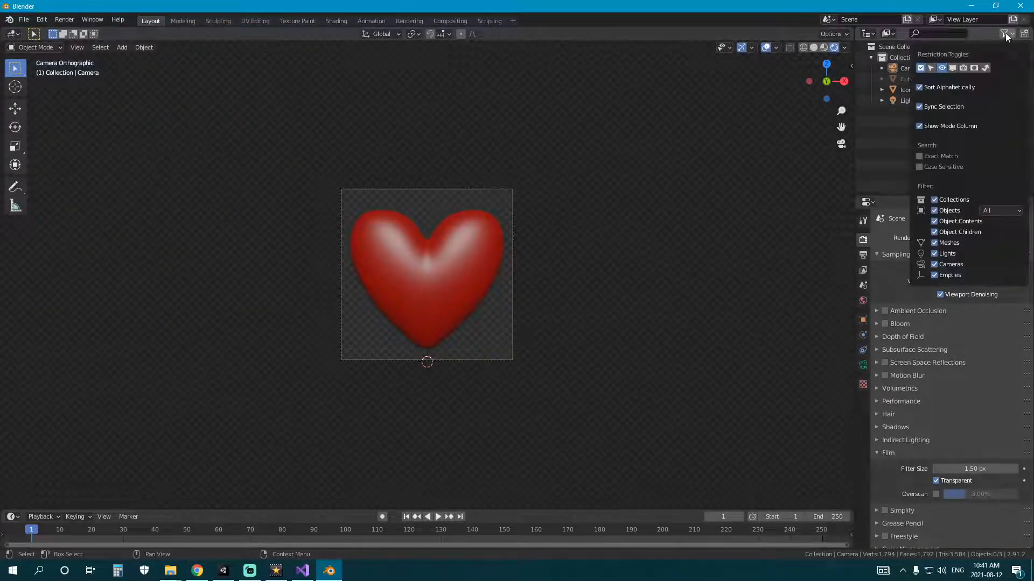
click(974, 68)
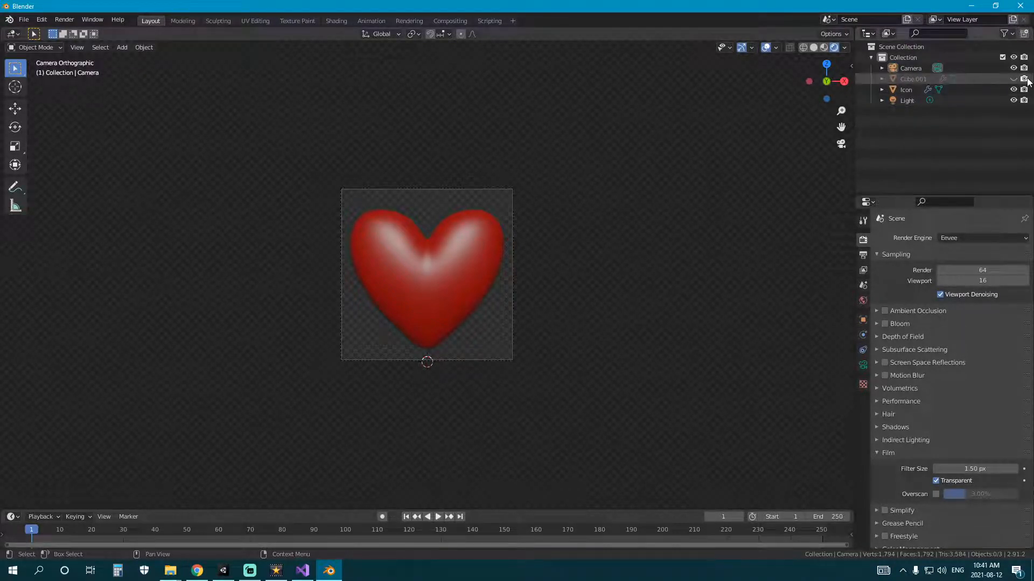
click(1024, 79)
click(64, 19)
click(75, 31)
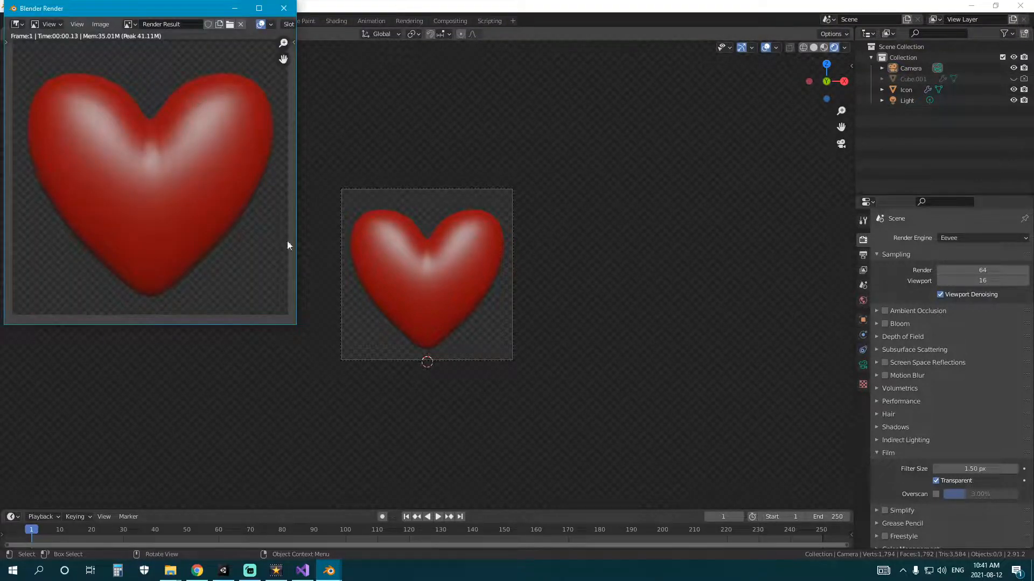
Step: Save a copy of the rendered heart to the Desktop as HeartHealth.png with 16-bit colour depth and 0% compression
click(100, 25)
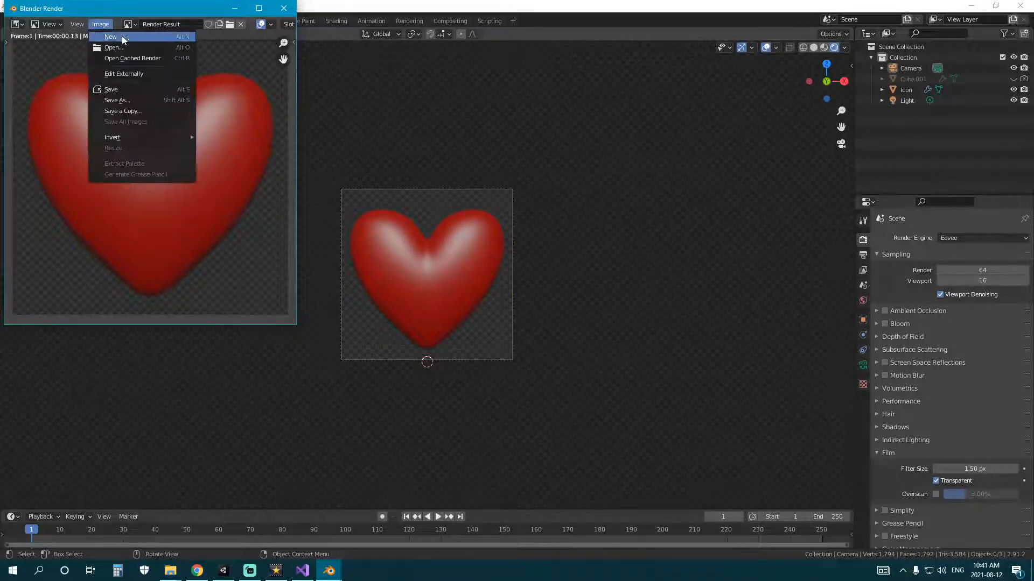
click(123, 110)
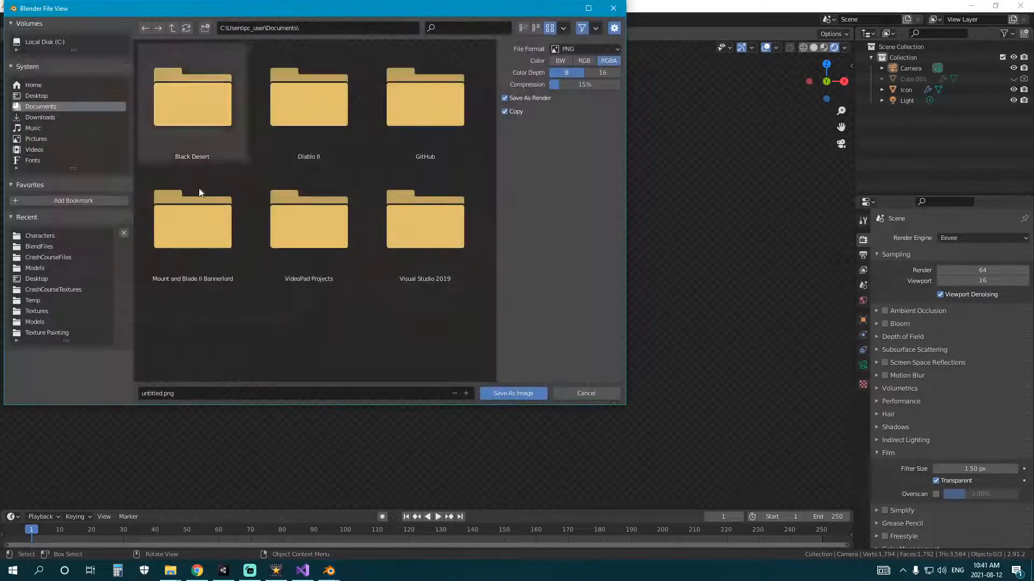
click(43, 96)
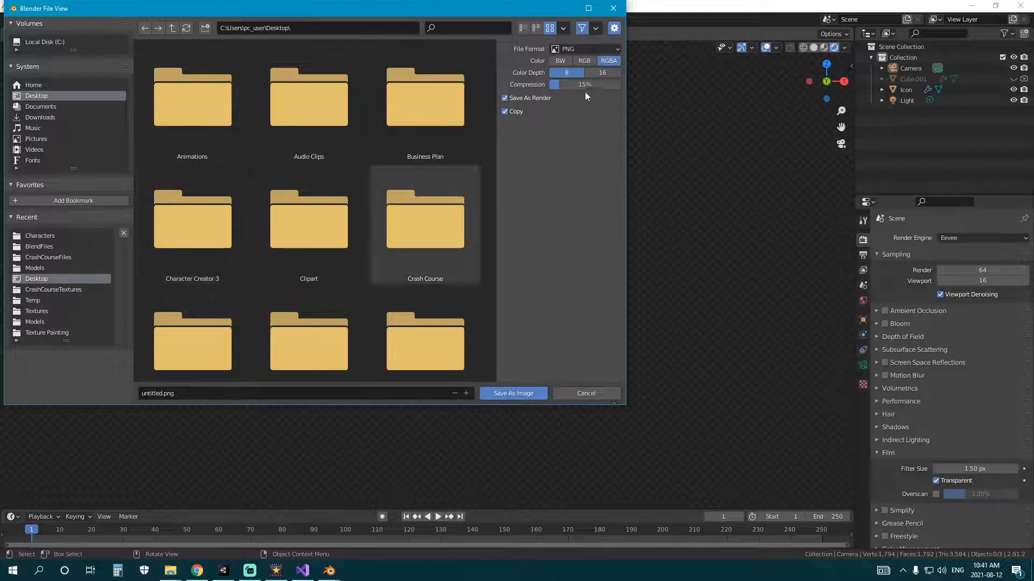
drag(585, 85, 550, 86)
click(603, 73)
click(194, 397)
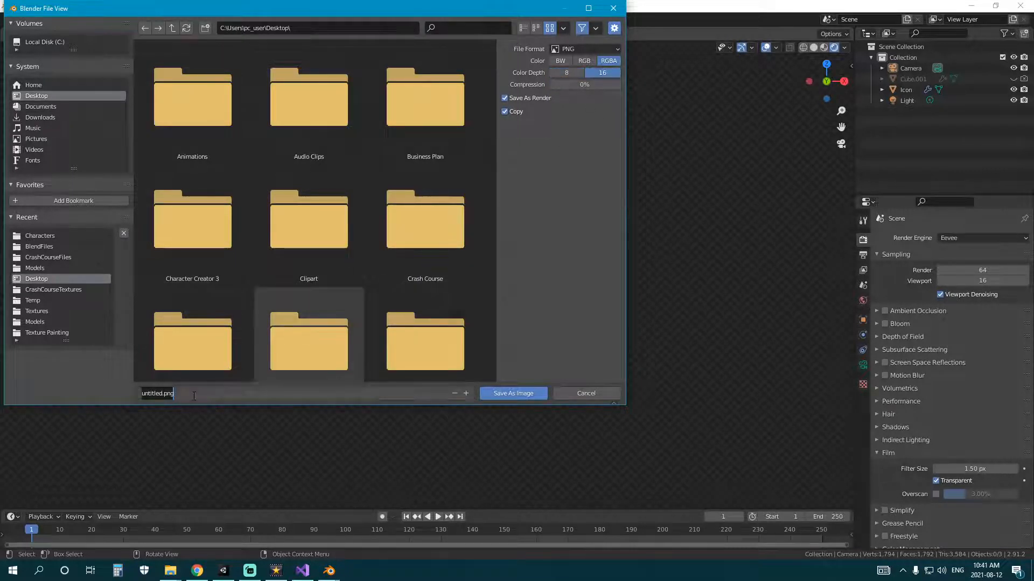
key(Home)
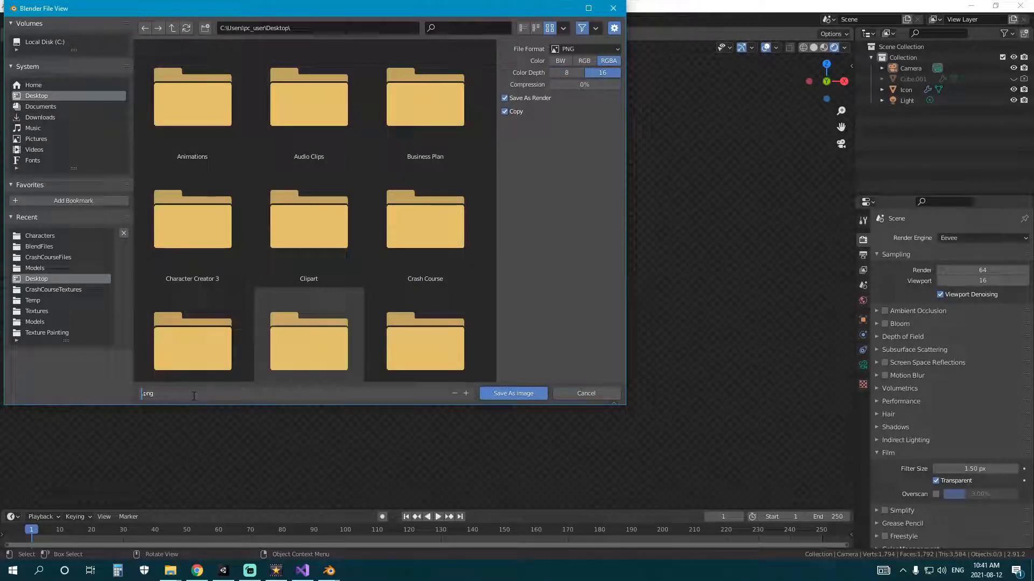
text(HeartHealth)
click(514, 393)
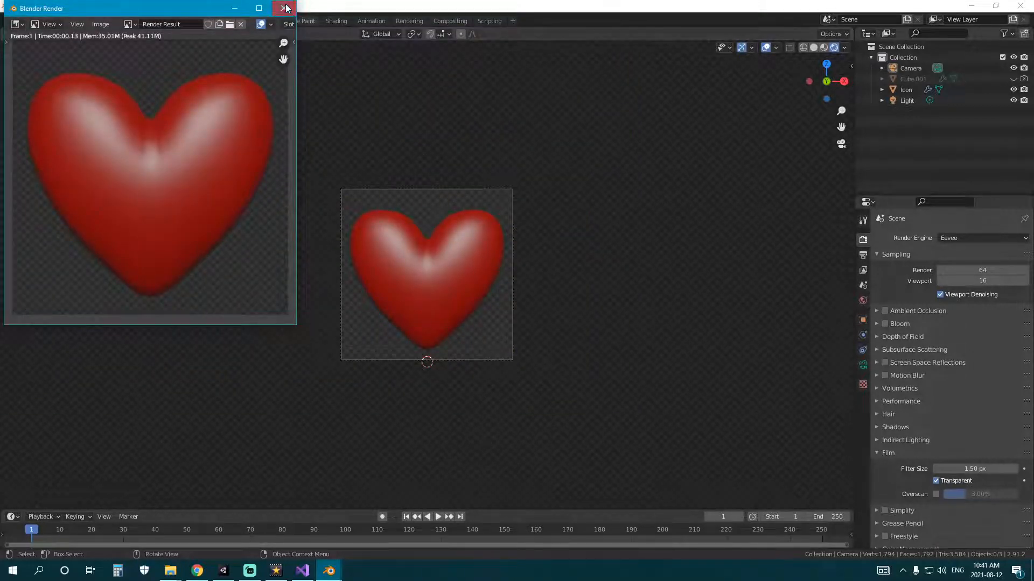
click(285, 8)
Step: Frame the heart object Icon in front view and enter Edit Mode with face selection and nothing selected
key(KP_1)
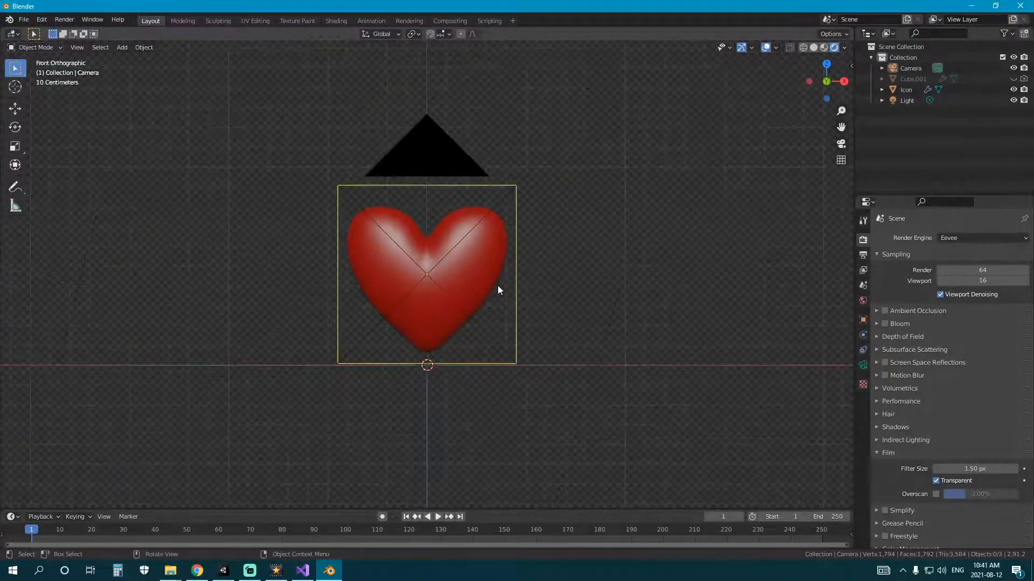
click(464, 270)
key(KP_Decimal)
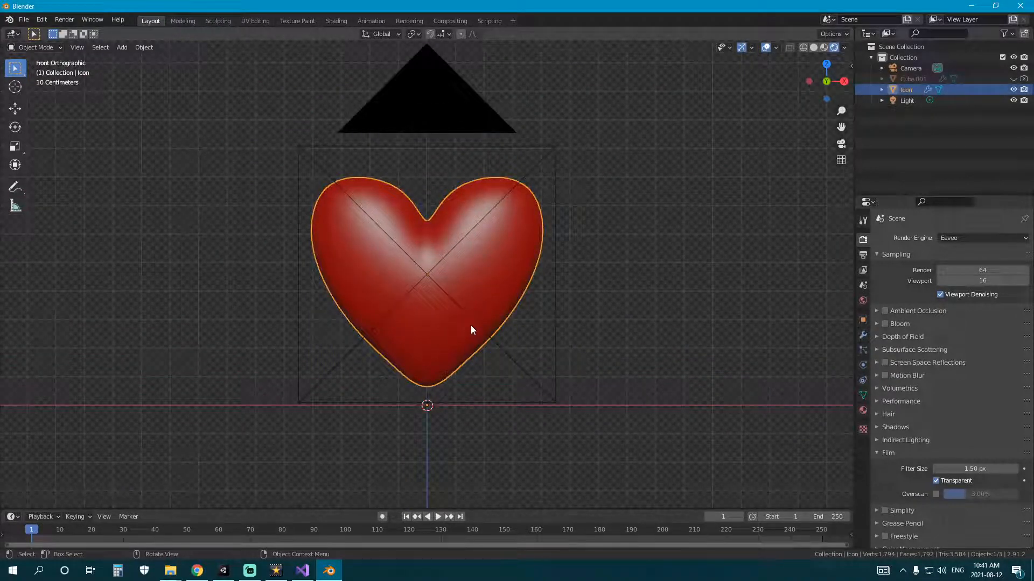
scroll(489, 337, up, 1)
key(Tab)
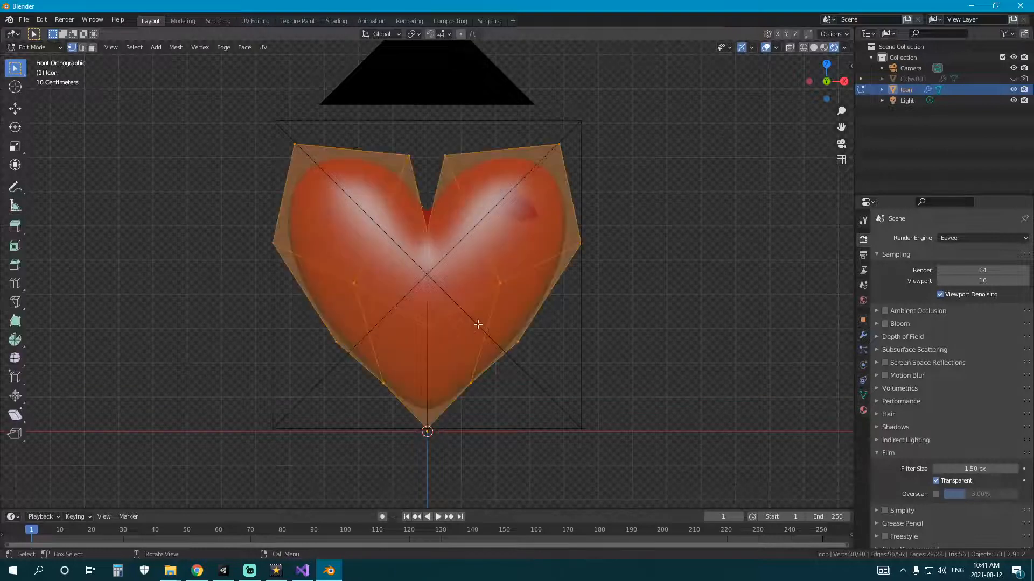
click(93, 49)
key(alt+a)
Step: Select the front and back faces of the heart mesh with Circle Select
key(c)
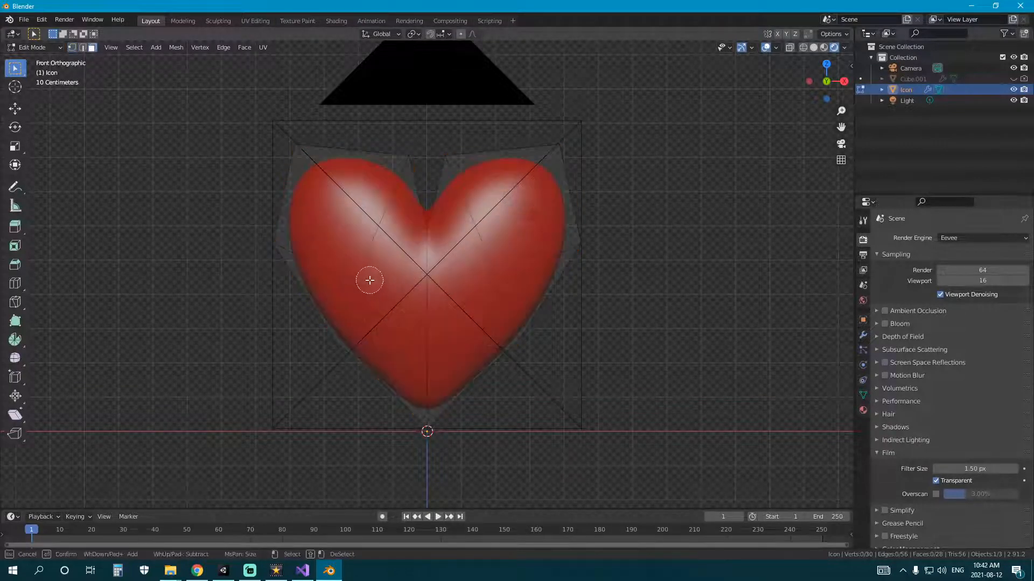
drag(370, 279, 483, 273)
mouse_move(497, 274)
middle_down()
mouse_move(503, 300)
mouse_move(404, 288)
middle_up()
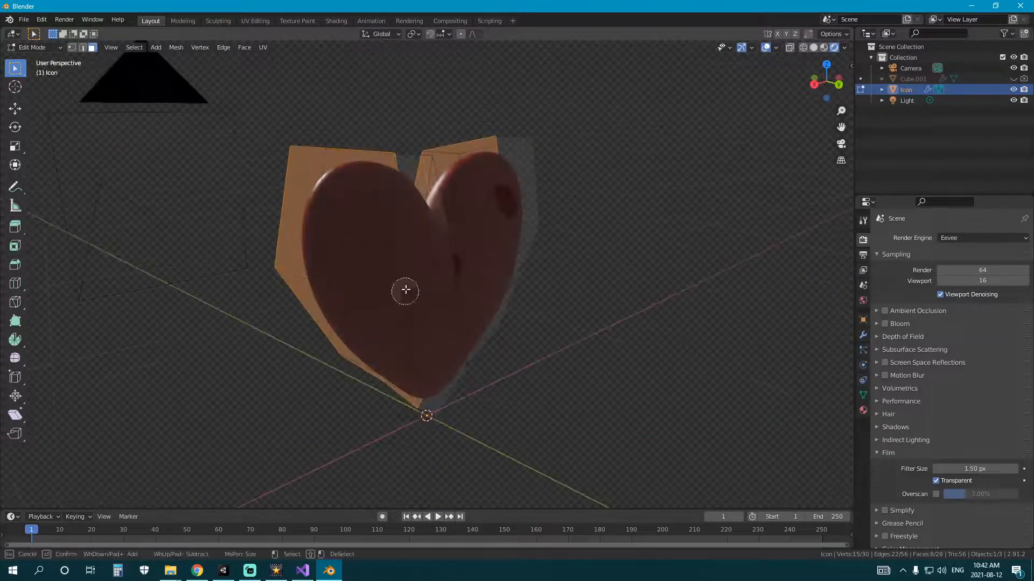
mouse_move(404, 288)
mouse_down()
mouse_move(484, 265)
mouse_move(463, 319)
mouse_up()
right_click(462, 320)
middle_drag(462, 320, 501, 348)
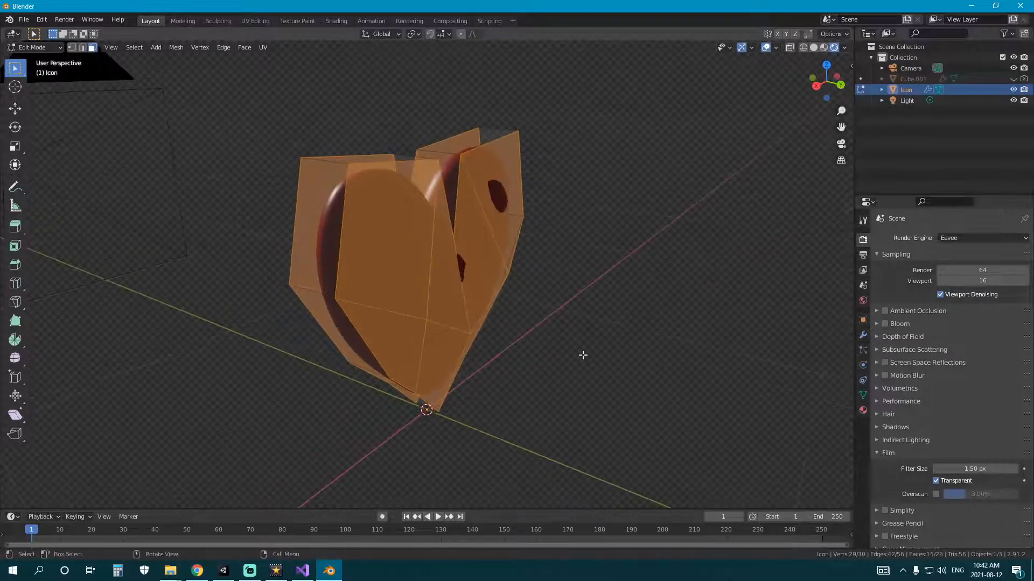
Step: Try to inset the selected heart faces and delete the inner ones to leave an outline
key(i)
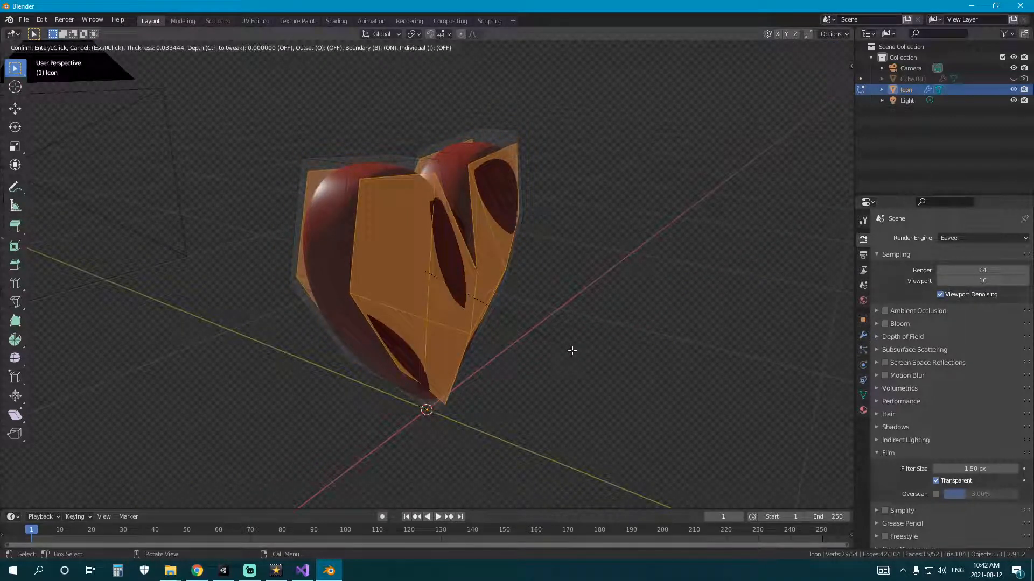
click(572, 351)
key(x)
click(531, 373)
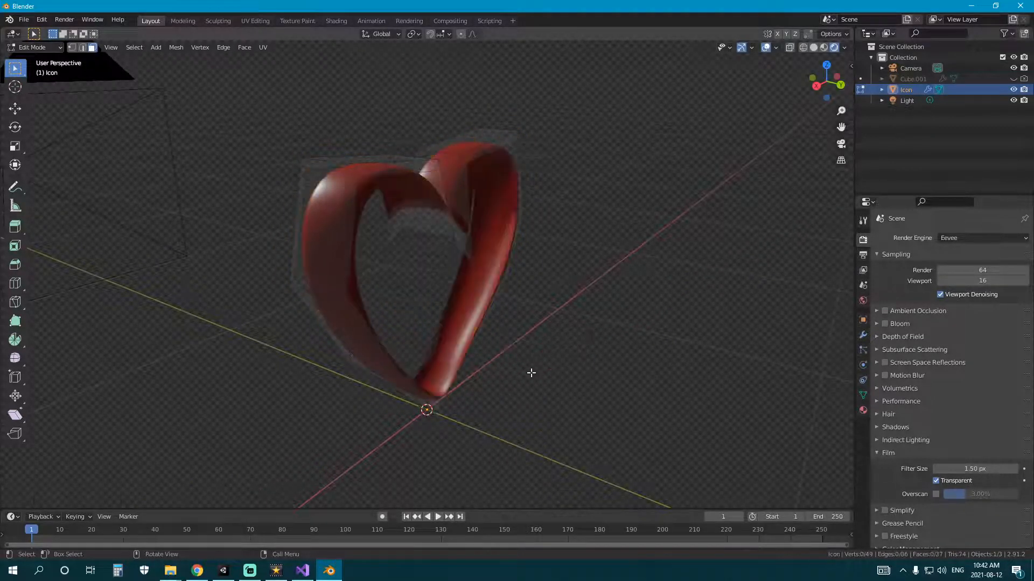
key(KP_1)
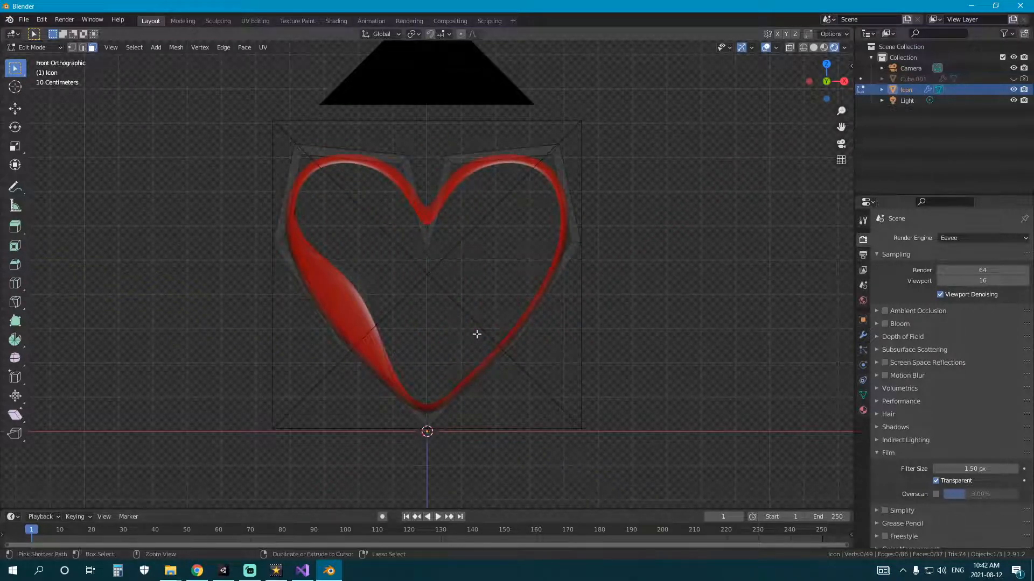
key(ctrl+z)
key(ctrl+z)
Step: Add the missed face on the back of the heart to the face selection
middle_drag(474, 335, 495, 310)
shift+click(495, 310)
key(KP_1)
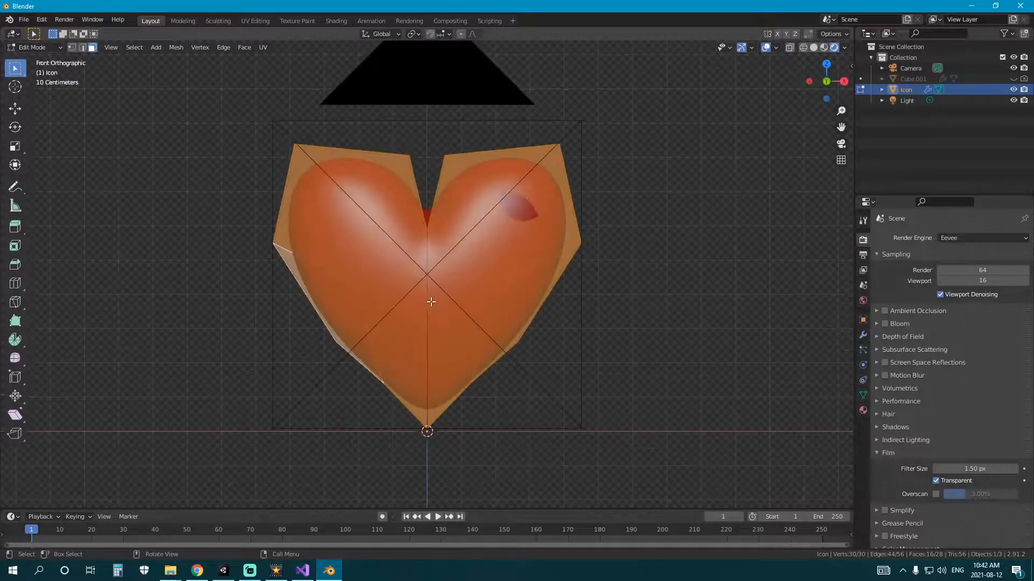
Step: Inset the selected front and back faces slightly, delete the inner faces to leave a thin heart outline, and return to Object Mode
key(i)
click(628, 364)
key(x)
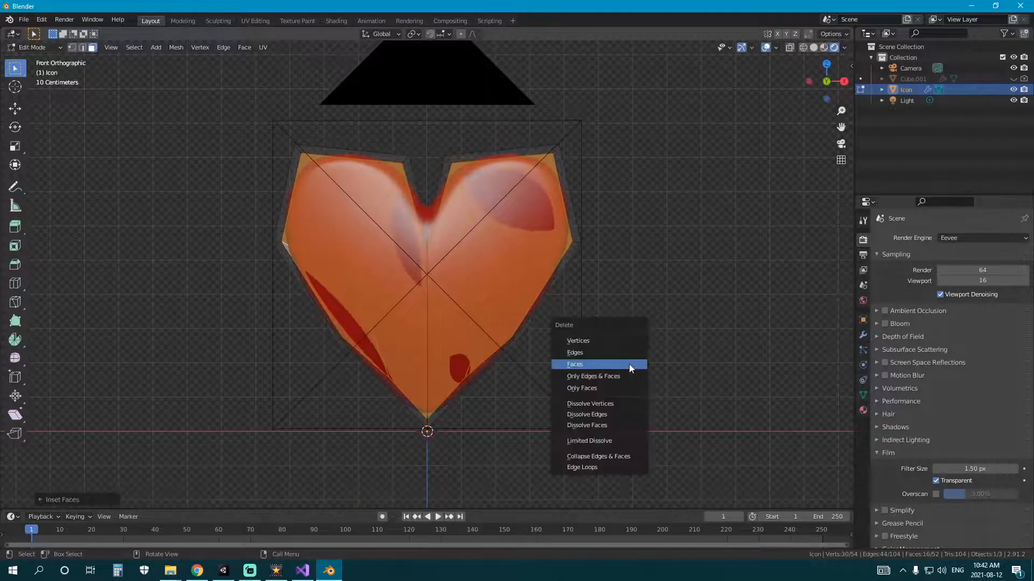
click(629, 364)
scroll(533, 331, down, 2)
key(Tab)
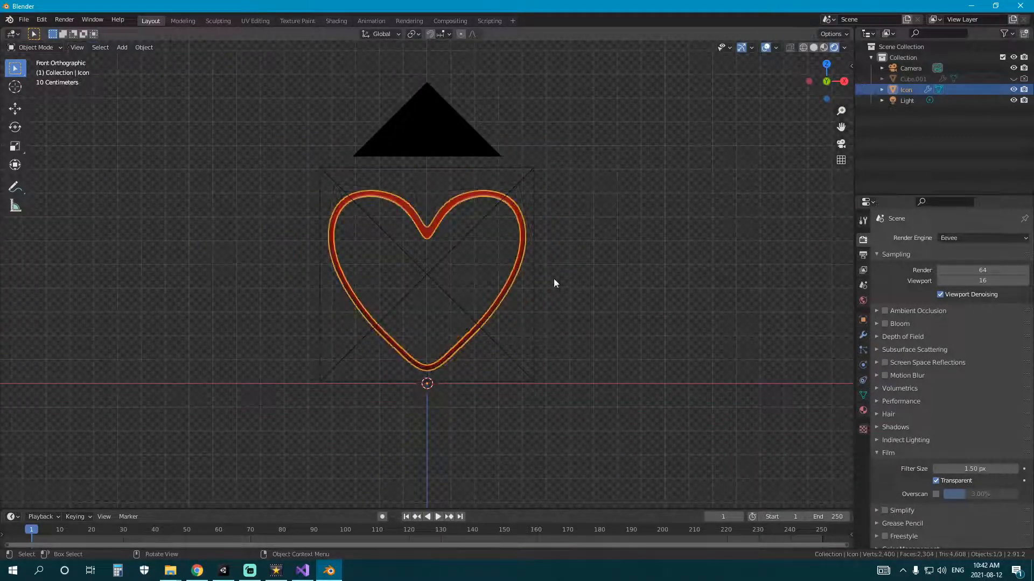
Step: Set the base color of the heart outline's material to black
click(862, 335)
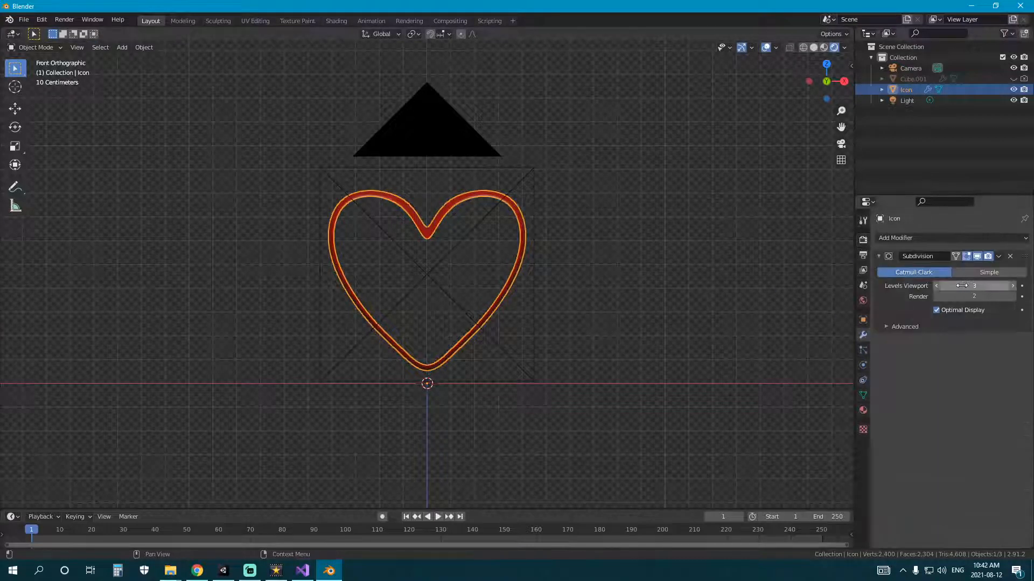
click(863, 410)
click(969, 398)
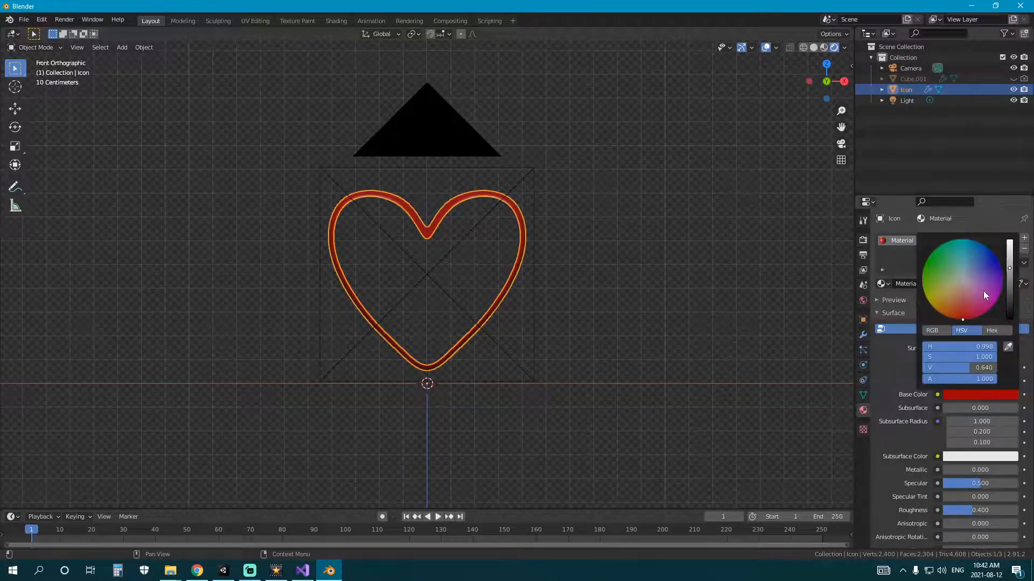
drag(1012, 294, 1011, 323)
click(671, 233)
scroll(596, 250, up, 2)
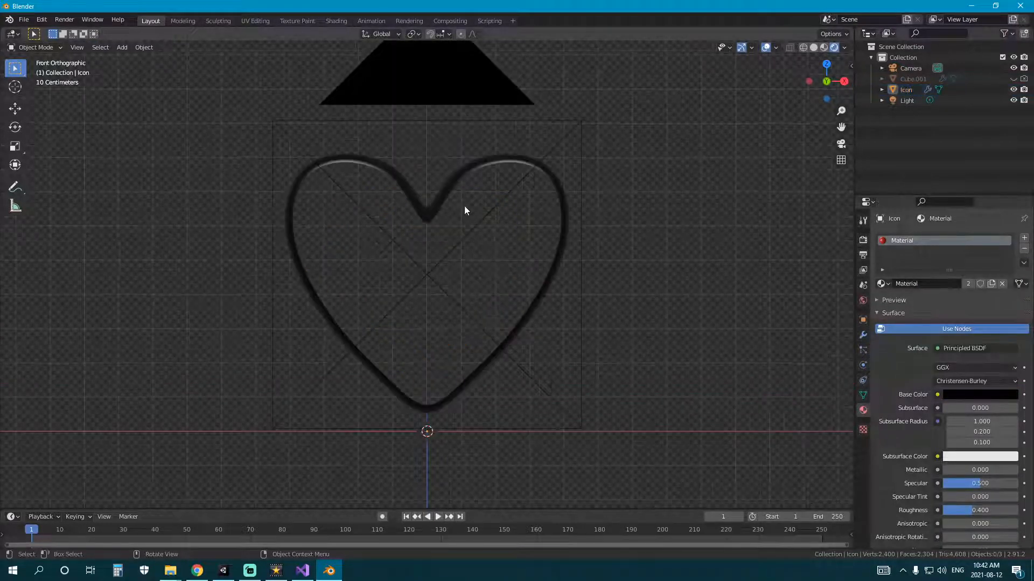
click(561, 238)
click(570, 231)
scroll(570, 228, down, 3)
scroll(587, 229, up, 2)
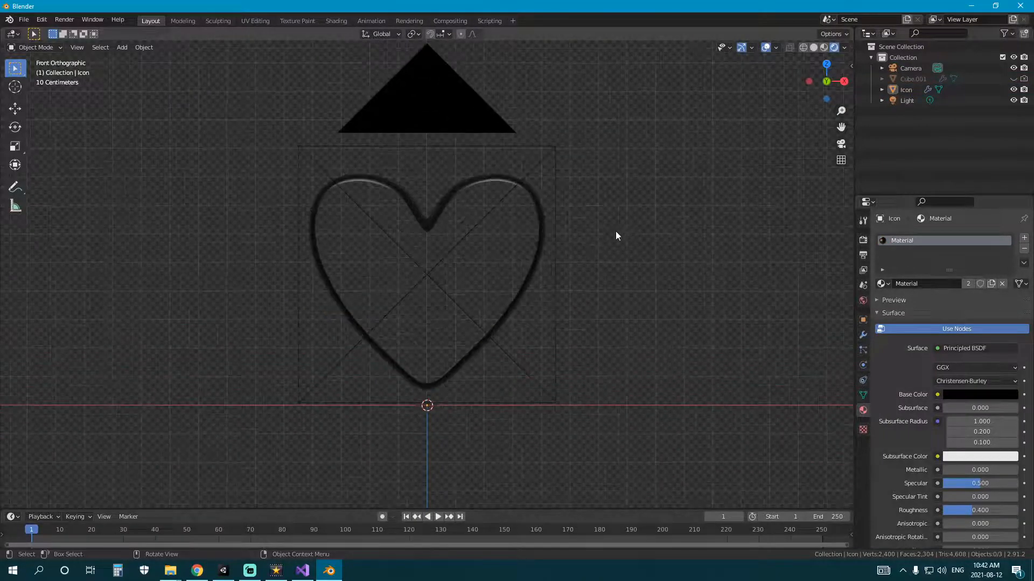
Step: Render the black outline and save a copy to the Desktop as HeartHealthOutline.png with 0% compression
click(64, 19)
click(78, 31)
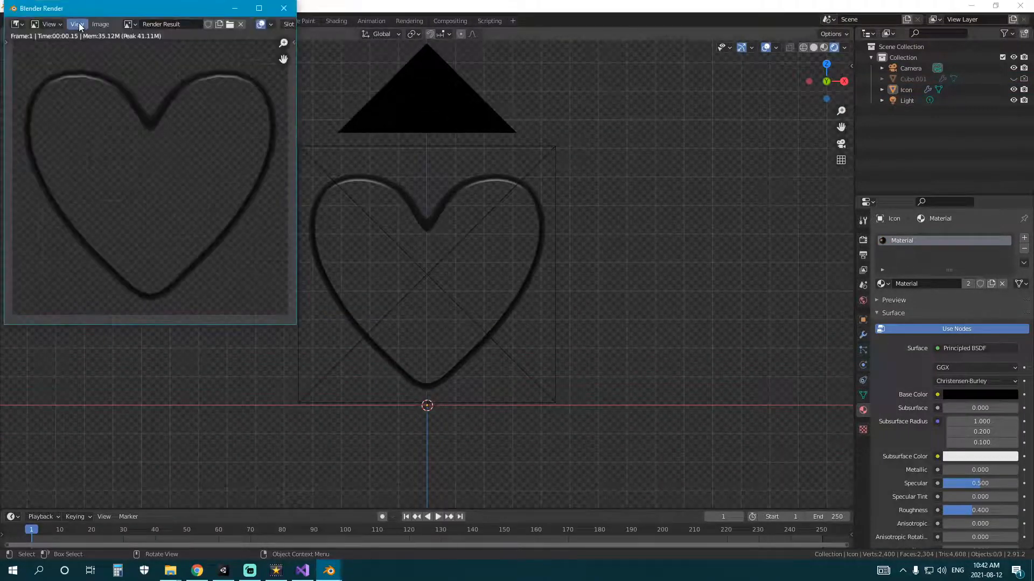
click(100, 24)
click(114, 101)
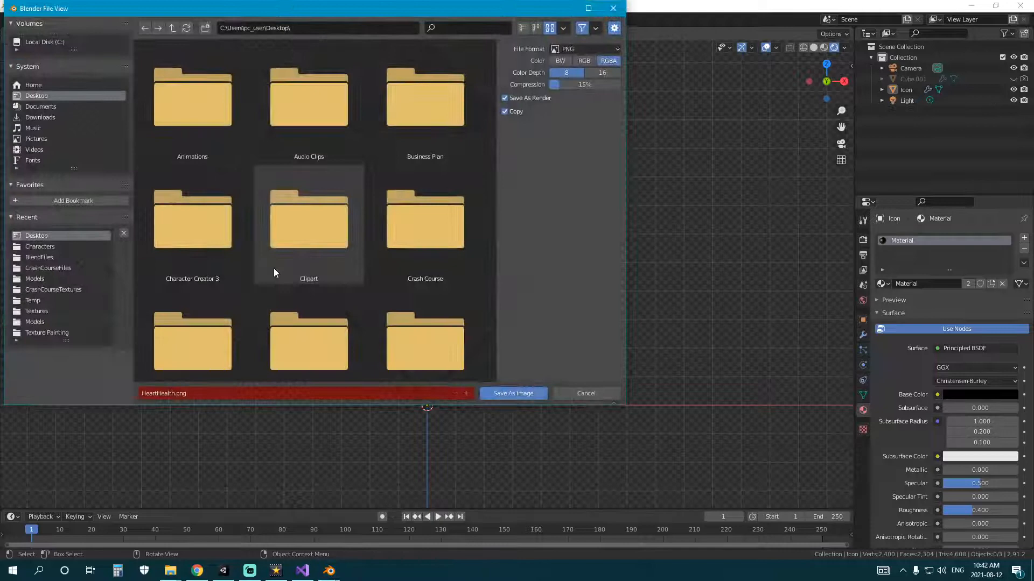
click(179, 396)
key(Right)
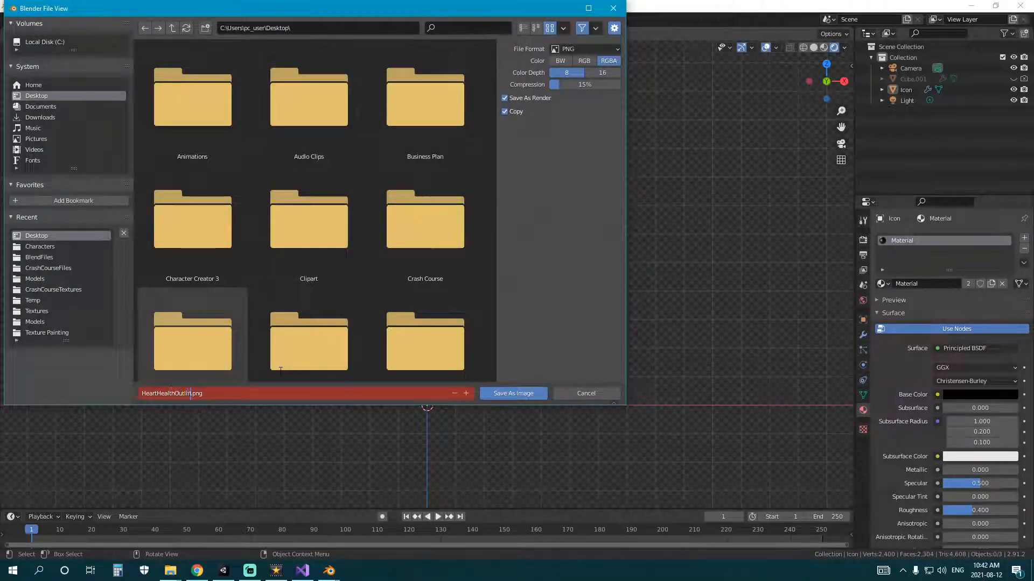
click(561, 85)
drag(561, 85, 549, 84)
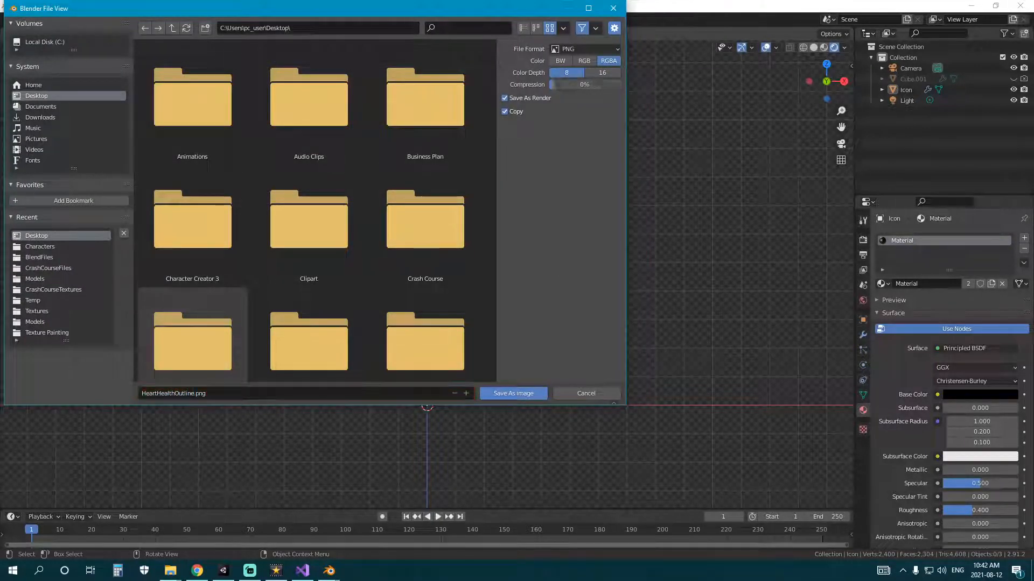
click(509, 393)
Step: Hide the Icon outline, make Cube.001 visible in the viewport and in renders, and select it
middle_drag(570, 358, 544, 345)
key(KP_1)
click(488, 267)
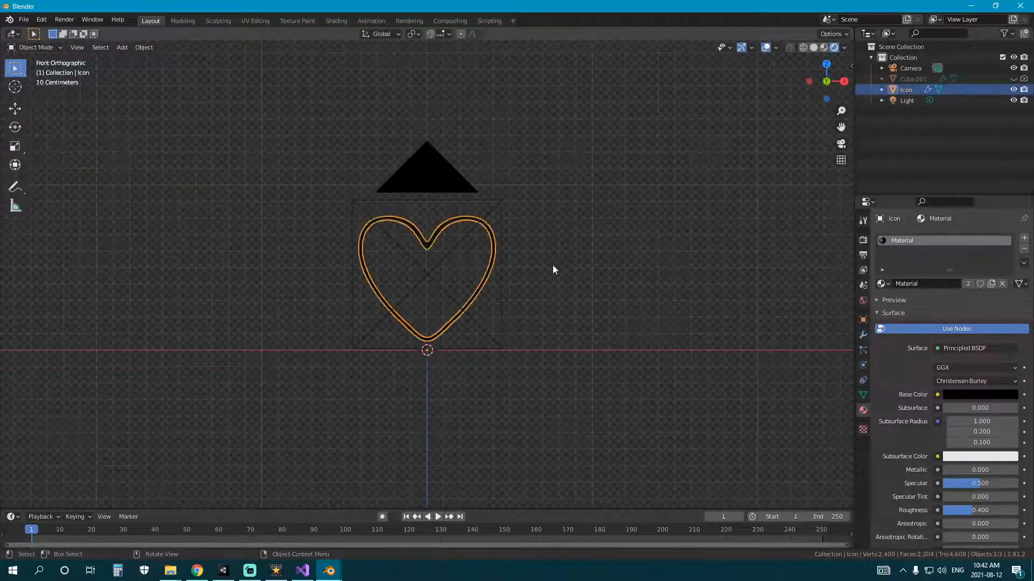
key(h)
click(1024, 81)
click(1014, 80)
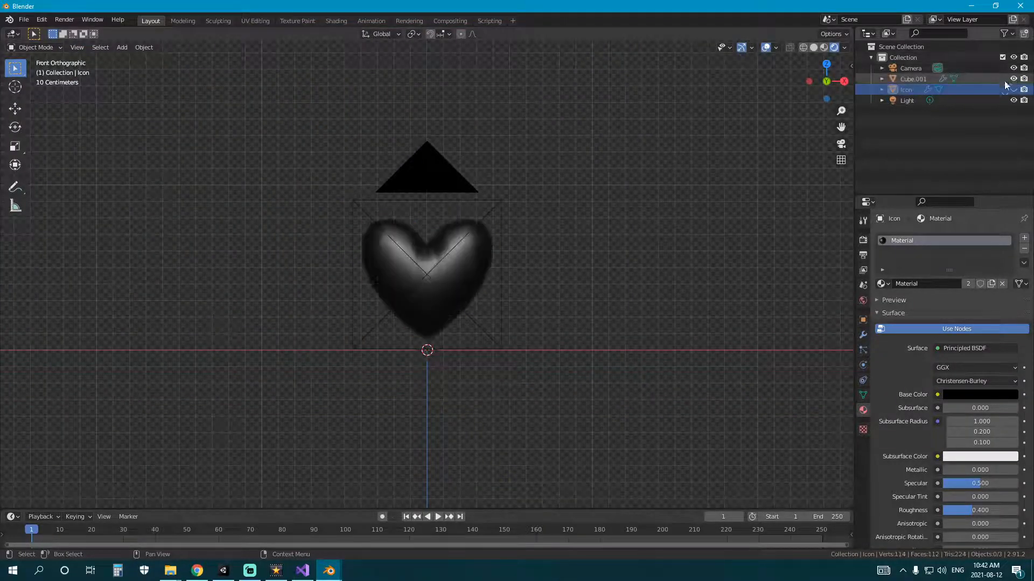
click(410, 284)
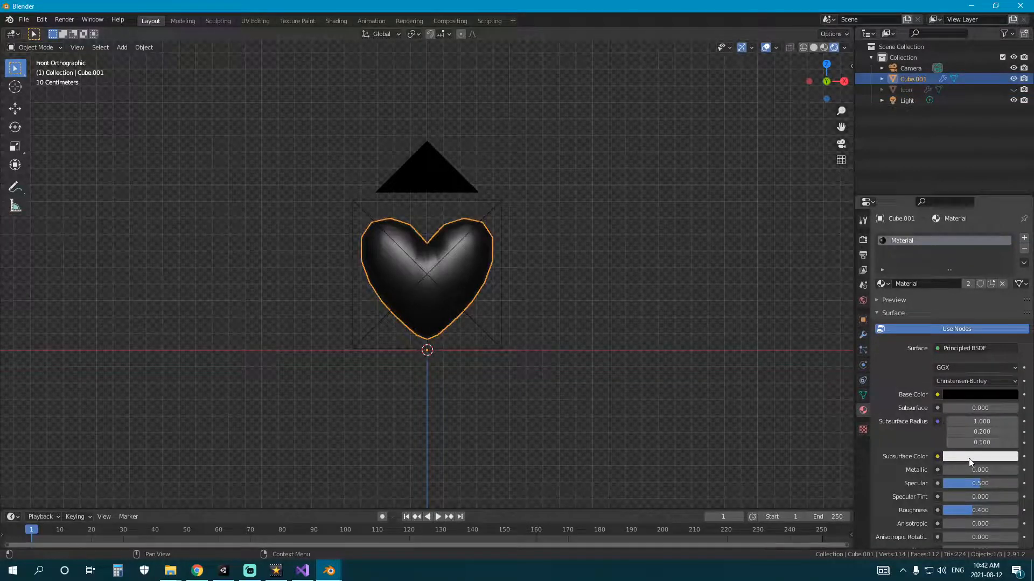
Step: Set the Cube.001 heart material to a white subsurface color and a dark red base color
click(969, 458)
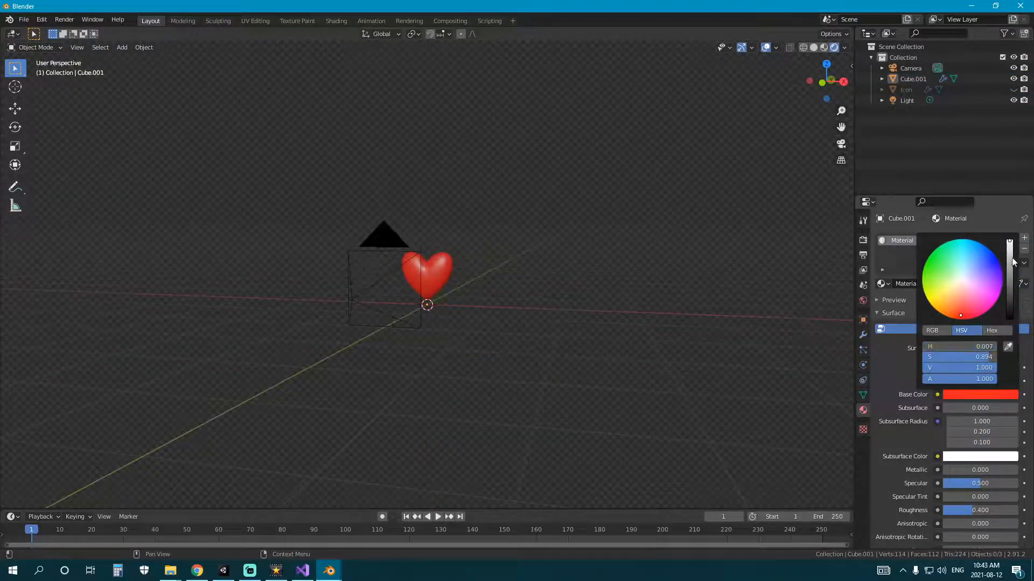
drag(1013, 262, 1010, 273)
middle_drag(584, 291, 459, 347)
click(424, 307)
Step: Switch the viewport to Solid shading and inspect the heart from several sides, keeping Cube.001 selected
scroll(424, 309, down, 4)
mouse_move(412, 312)
middle_down()
mouse_move(441, 299)
mouse_move(738, 293)
mouse_move(467, 324)
mouse_move(391, 321)
mouse_move(487, 339)
mouse_move(402, 333)
mouse_move(486, 367)
mouse_move(399, 358)
mouse_move(511, 365)
middle_up()
key(z)
scroll(467, 324, up, 1)
scroll(467, 324, up, 3)
scroll(335, 324, down, 4)
scroll(335, 327, up, 3)
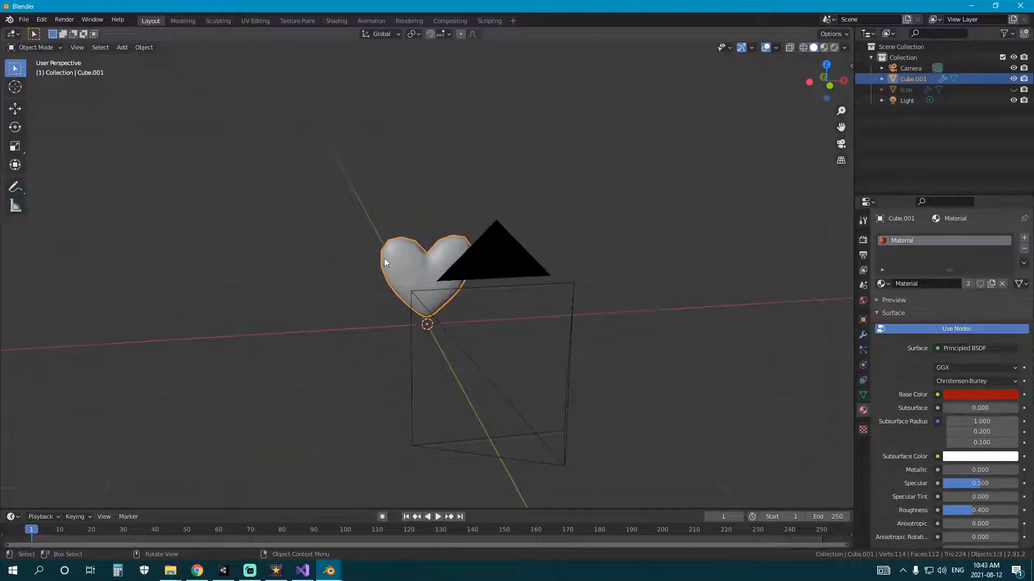
middle_drag(496, 279, 173, 120)
key(KP_1)
click(353, 245)
click(429, 265)
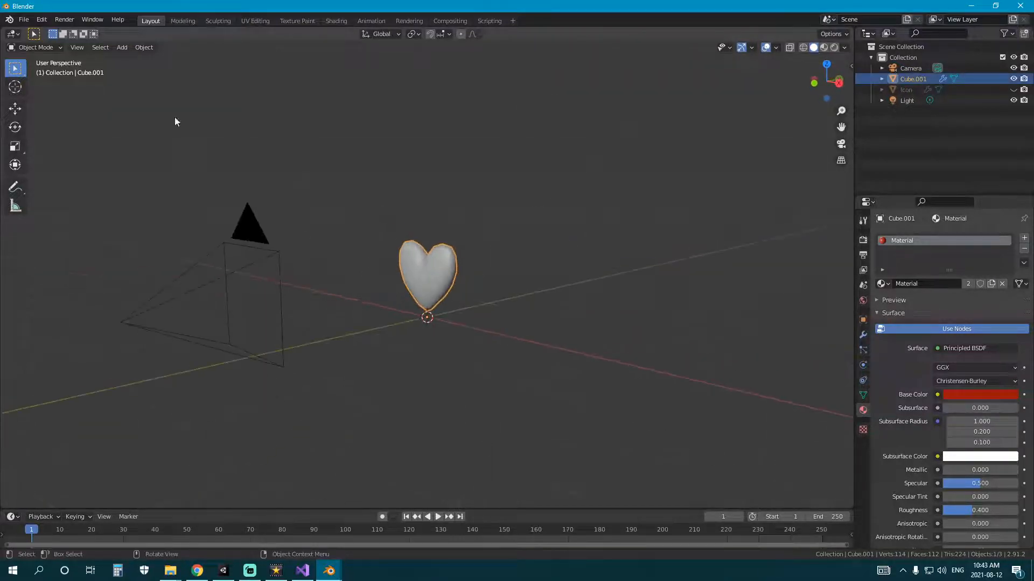
Step: Export only the selected heart to the Desktop as the FBX file HeartModel with Apply Transform enabled
click(24, 19)
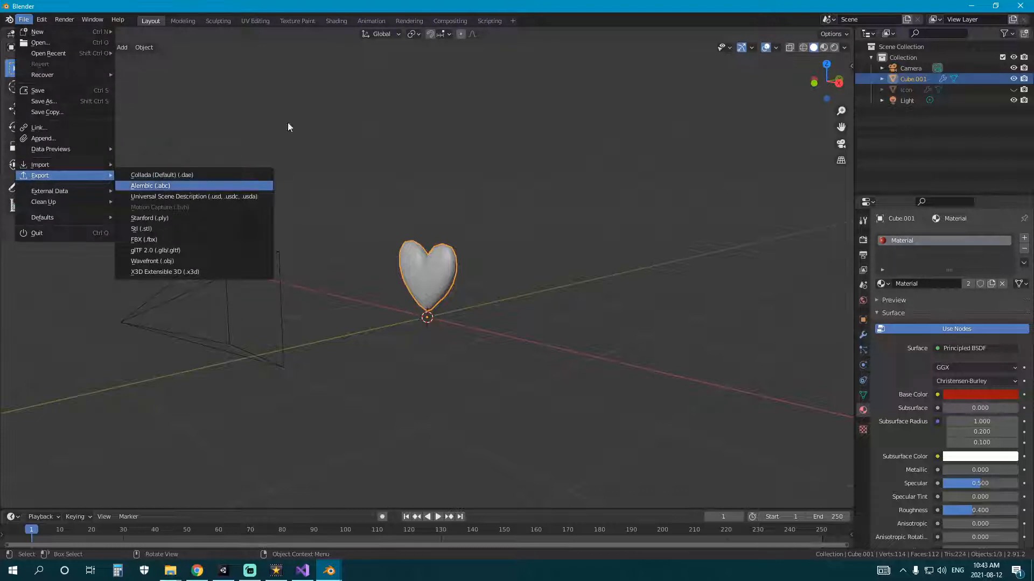
click(24, 20)
mouse_move(61, 177)
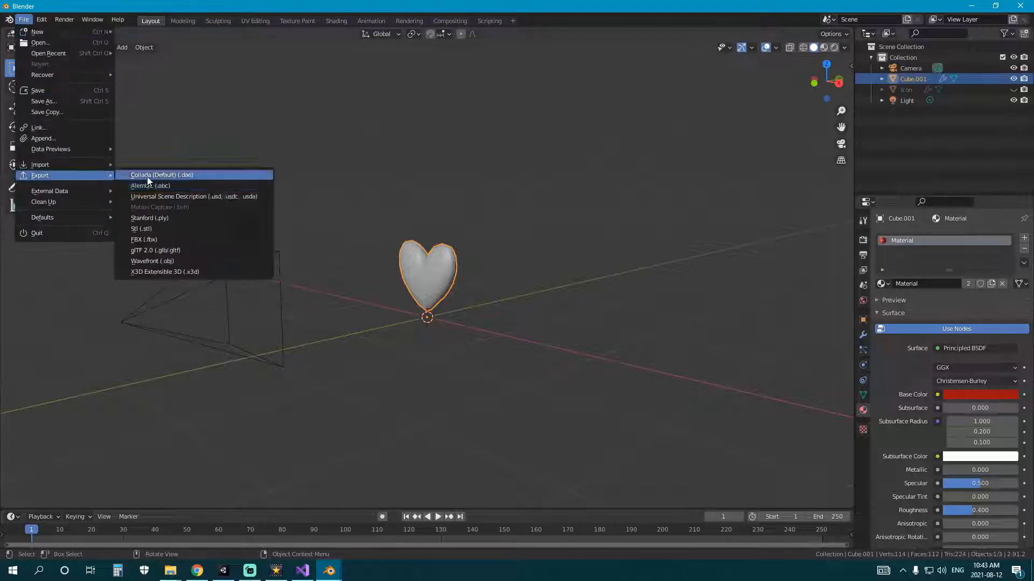
click(173, 241)
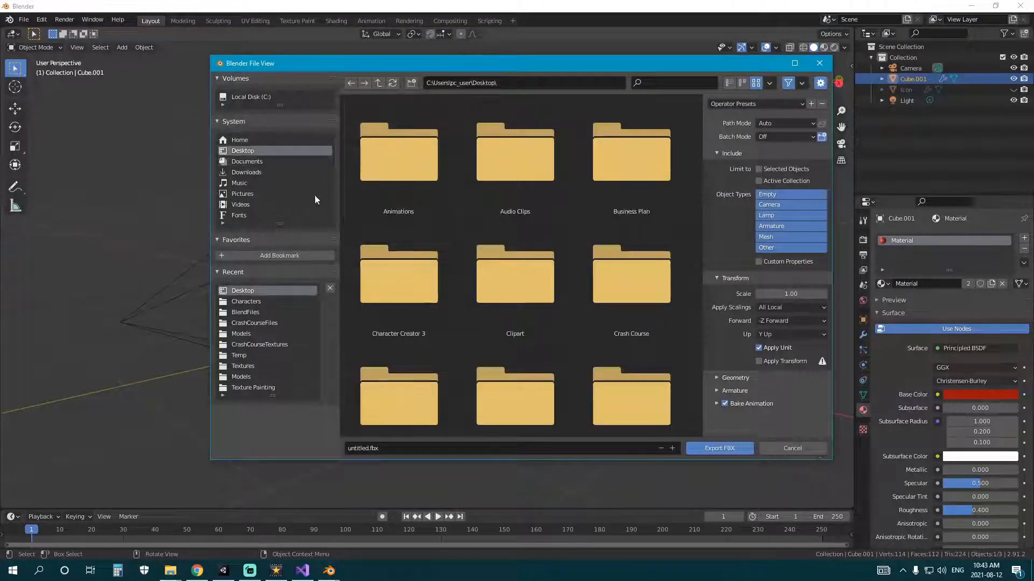
click(760, 169)
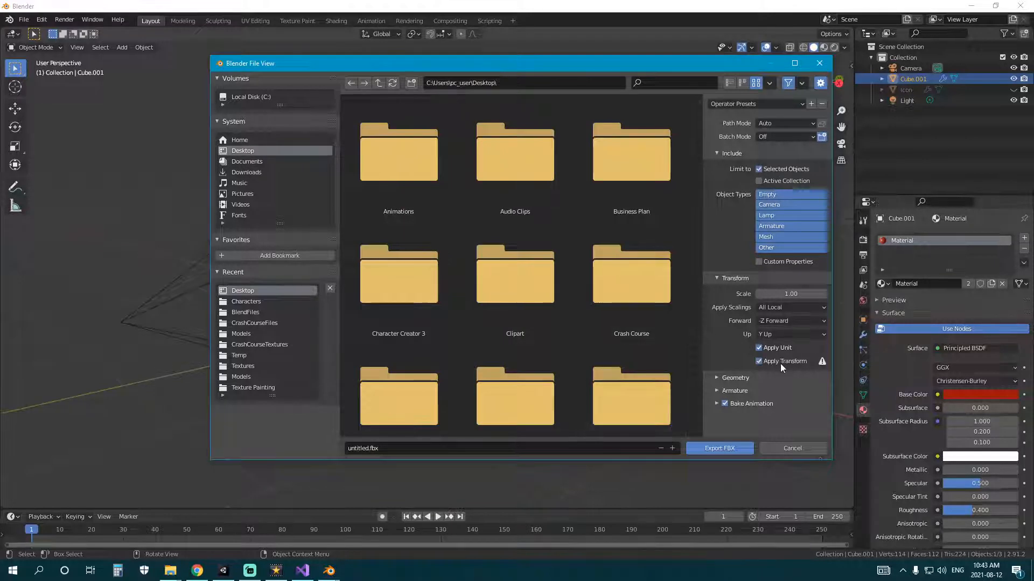
click(441, 447)
text(HeartMode)
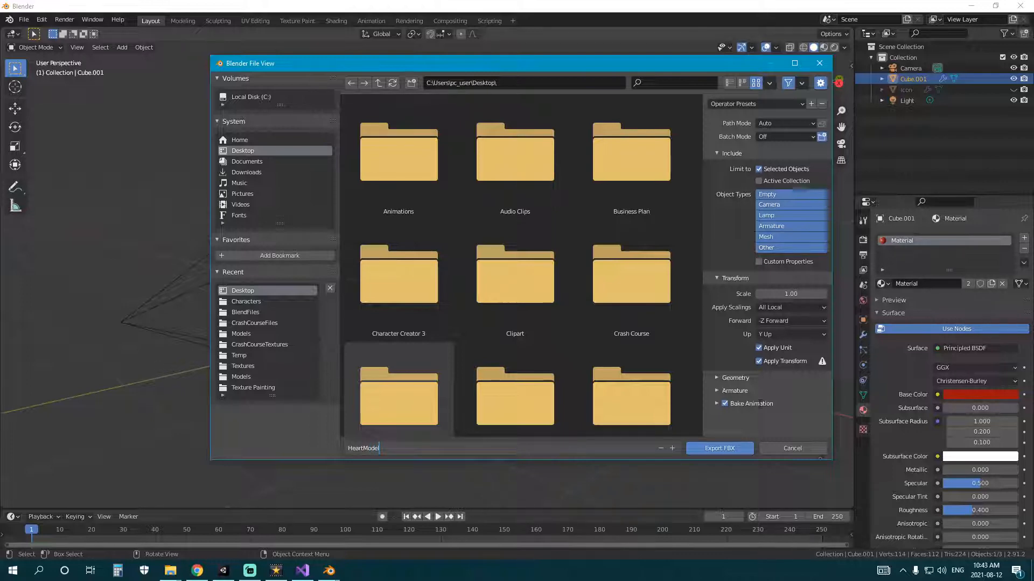
click(715, 449)
click(528, 312)
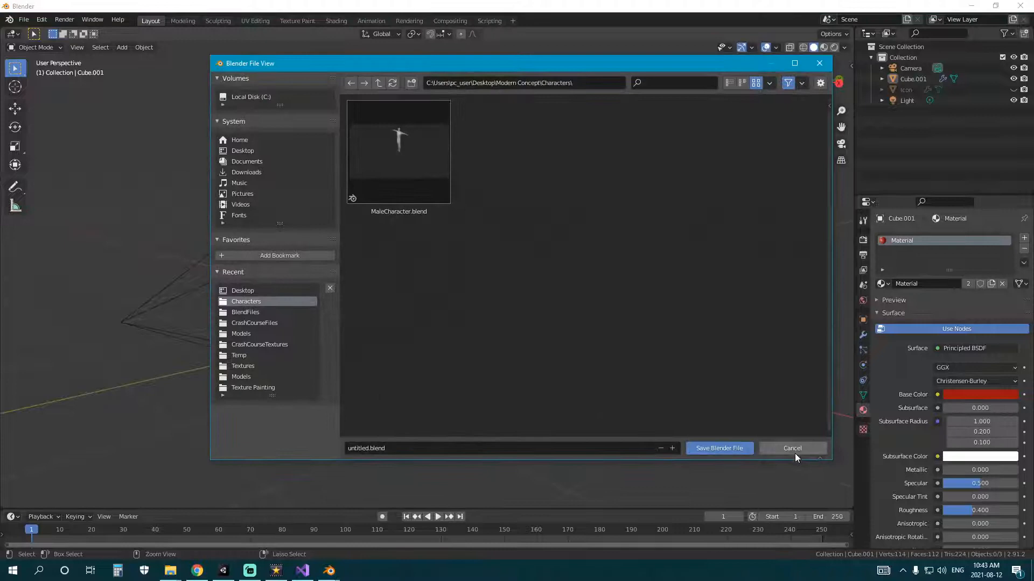
click(794, 451)
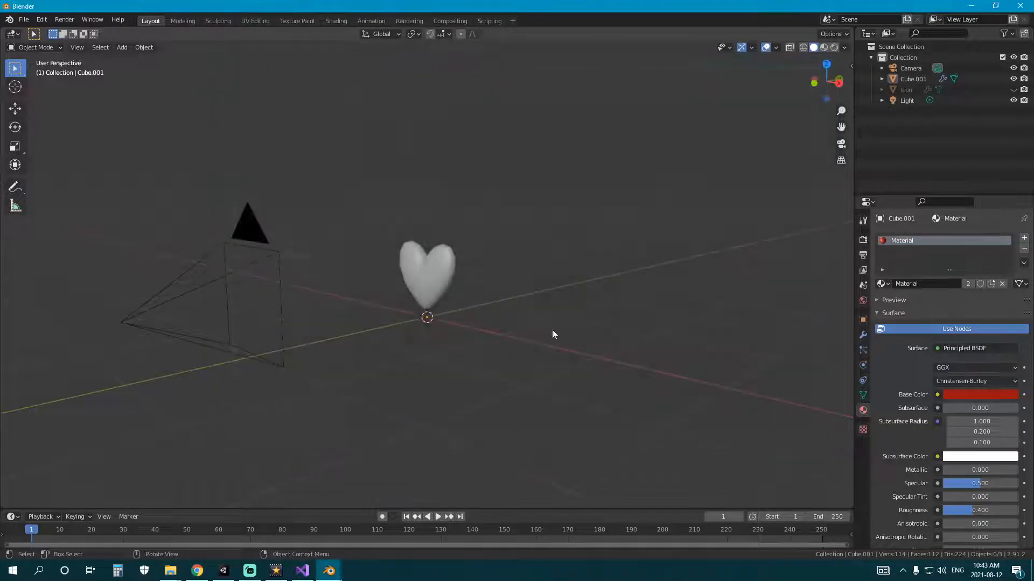
Step: Switch to the Desktop folder in File Explorer and import the HeartHealth and HeartHealthOutline images into Unity's UISprites folder
click(181, 570)
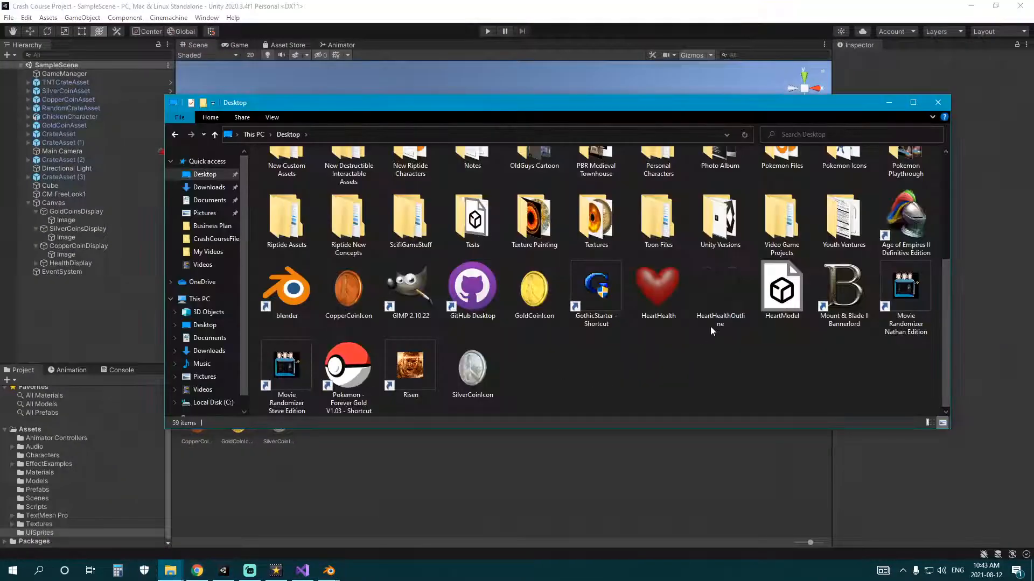
click(712, 322)
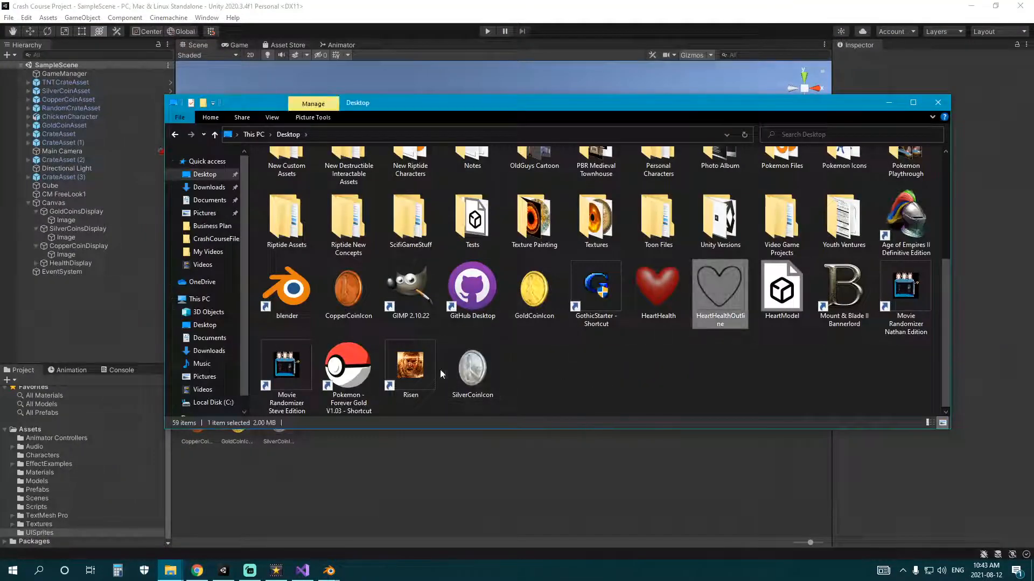
ctrl+click(658, 291)
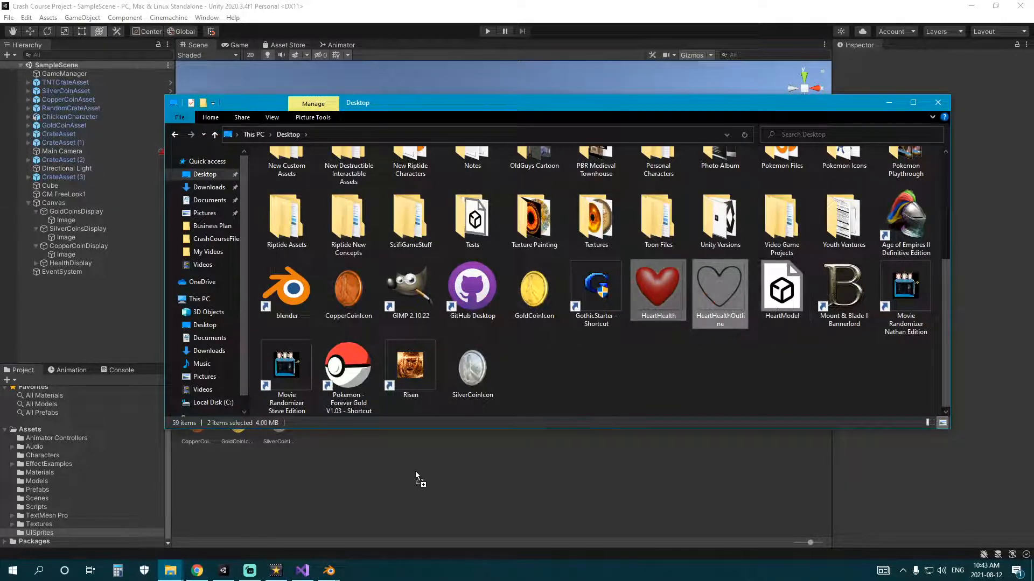
drag(415, 471, 416, 470)
Step: Change the texture type of both imported heart images to Sprite (2D and UI) and apply it
click(932, 91)
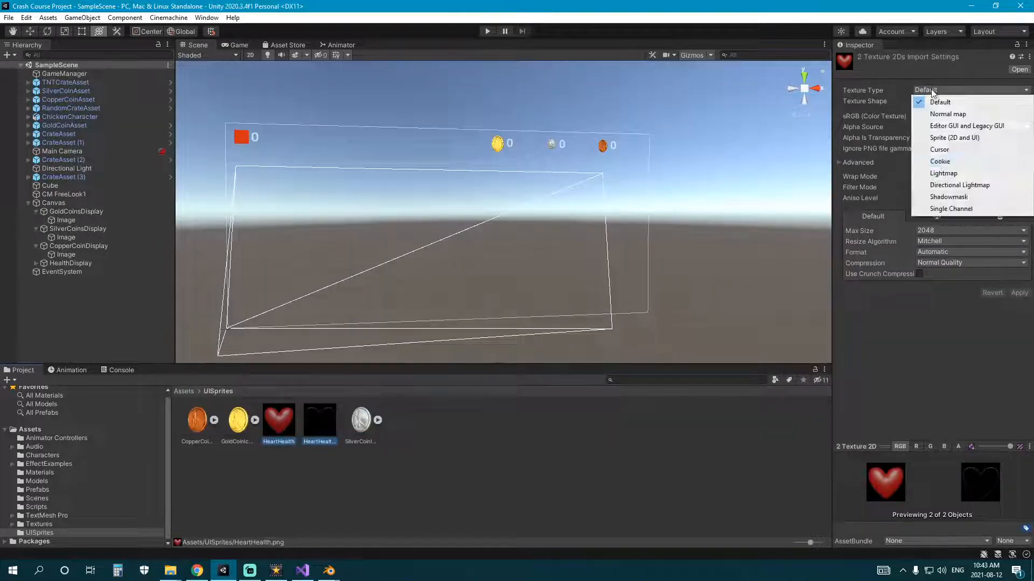
click(954, 137)
click(1018, 336)
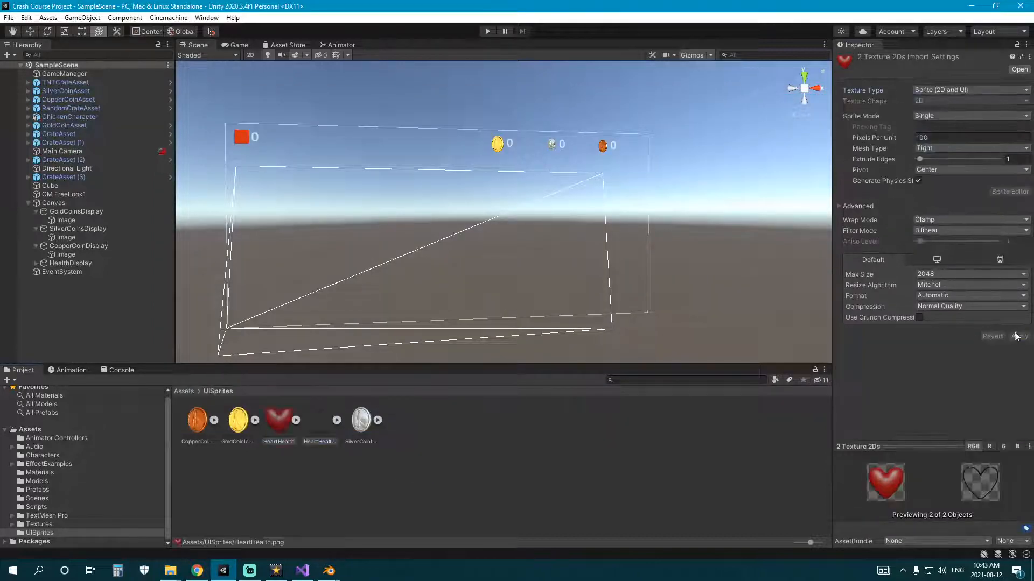
Step: Set the HeartHealth sprite's Pixels Per Unit to 200, apply the import settings and deselect the sprite
click(281, 424)
click(938, 137)
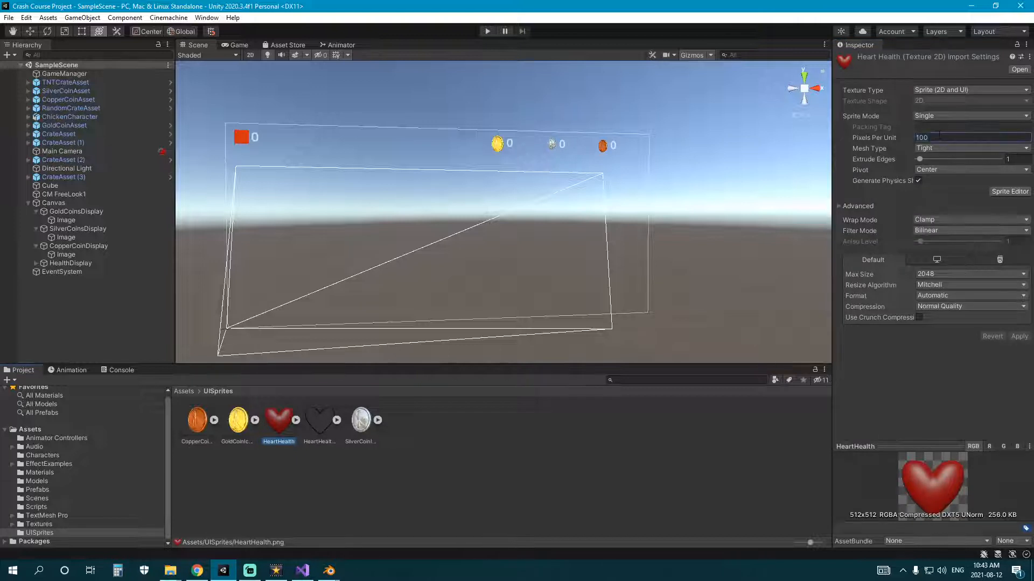
text(200)
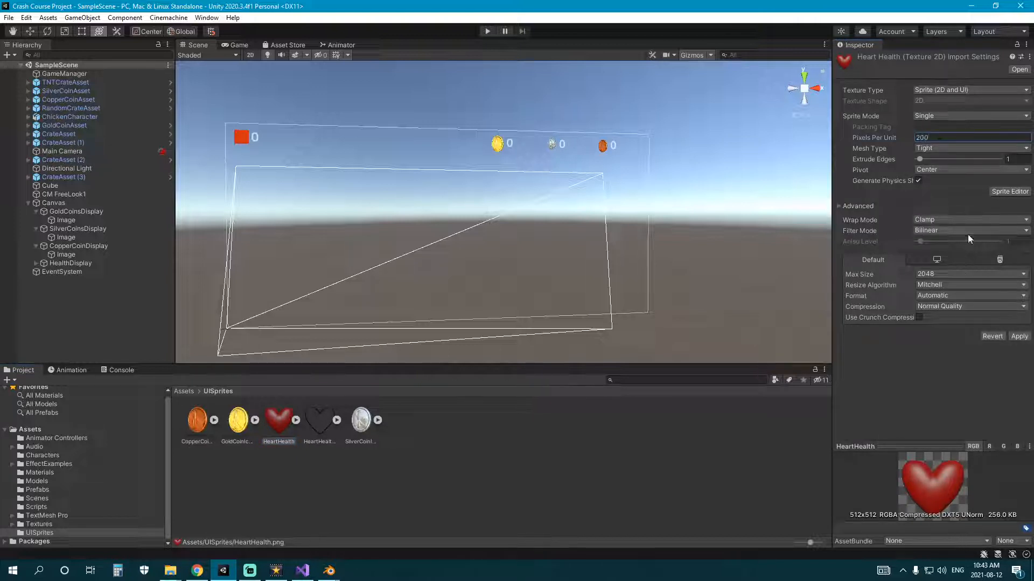
click(1016, 336)
click(443, 455)
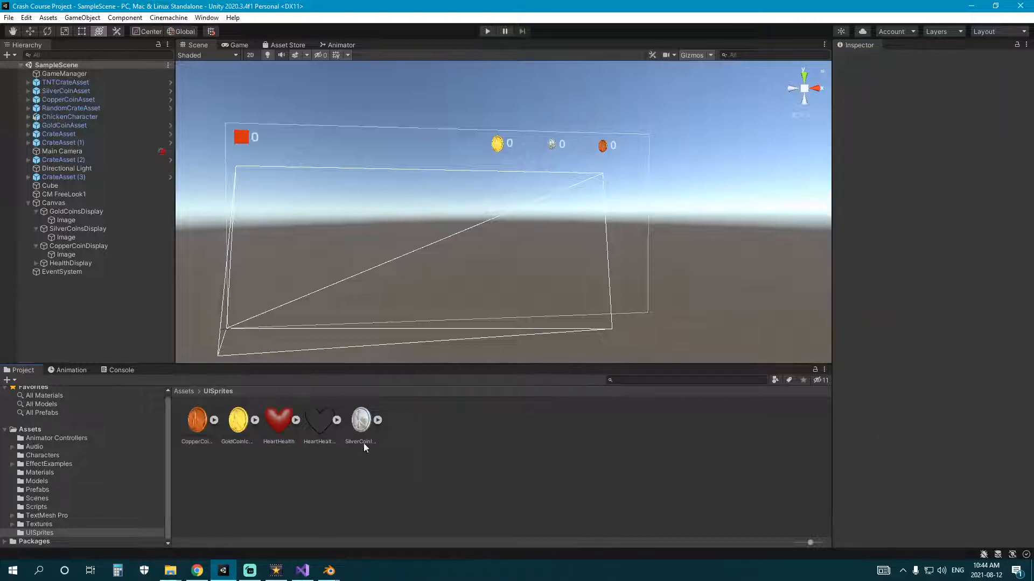
click(271, 426)
click(416, 437)
click(319, 417)
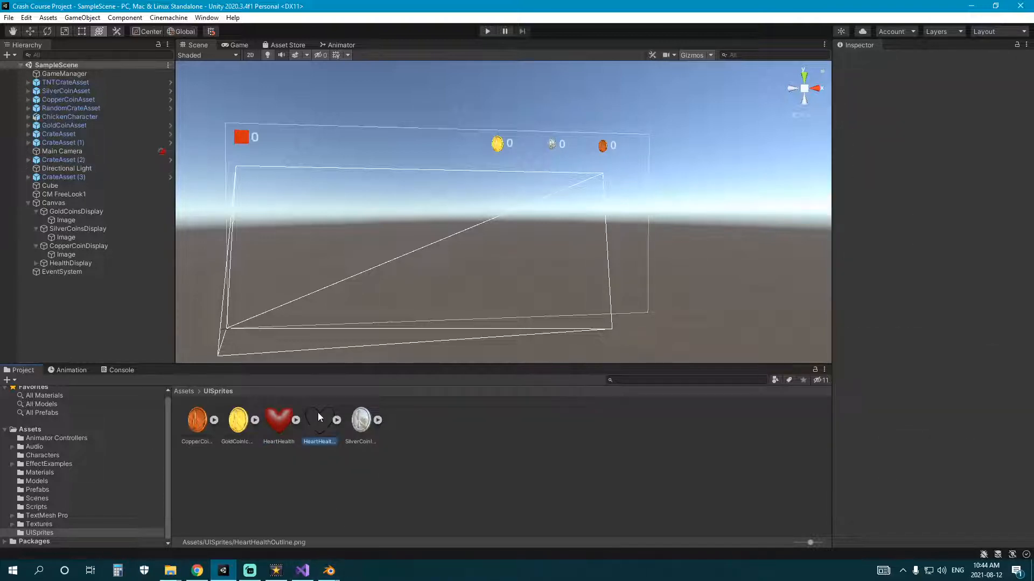
click(206, 463)
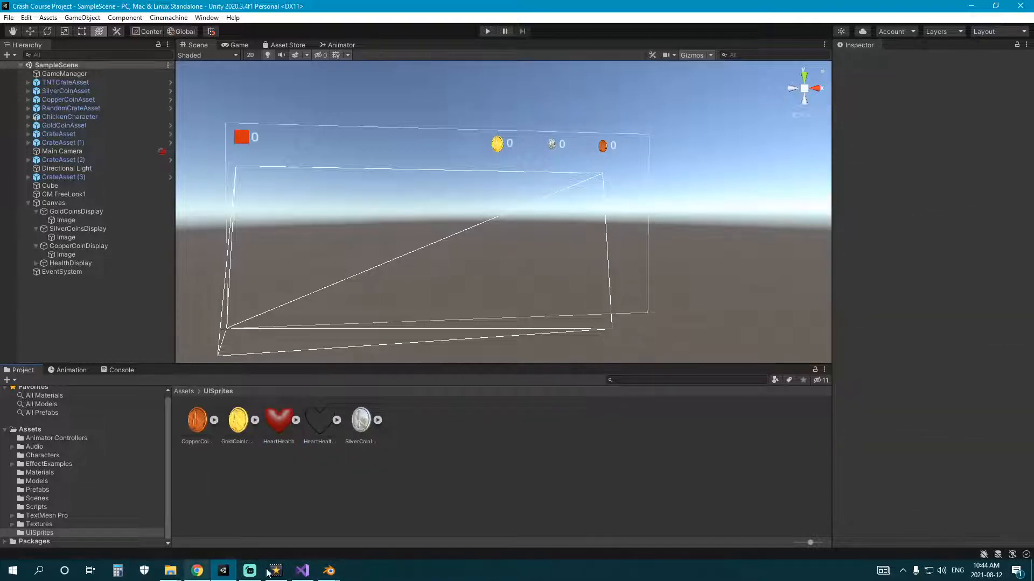
Step: Import the HeartModel file from the Desktop folder in File Explorer into the Unity project's Models folder
click(52, 481)
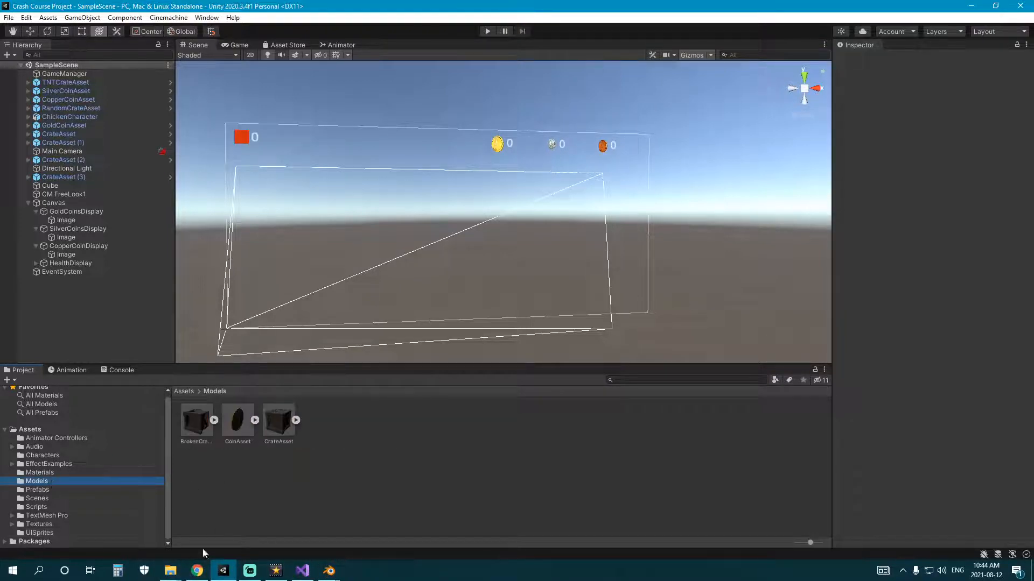
mouse_move(170, 571)
click(234, 523)
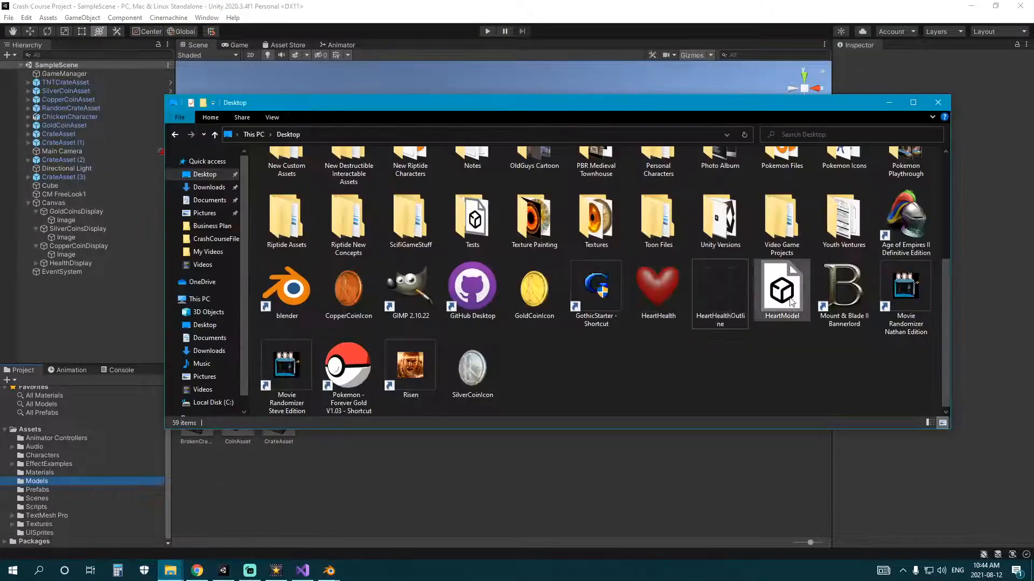